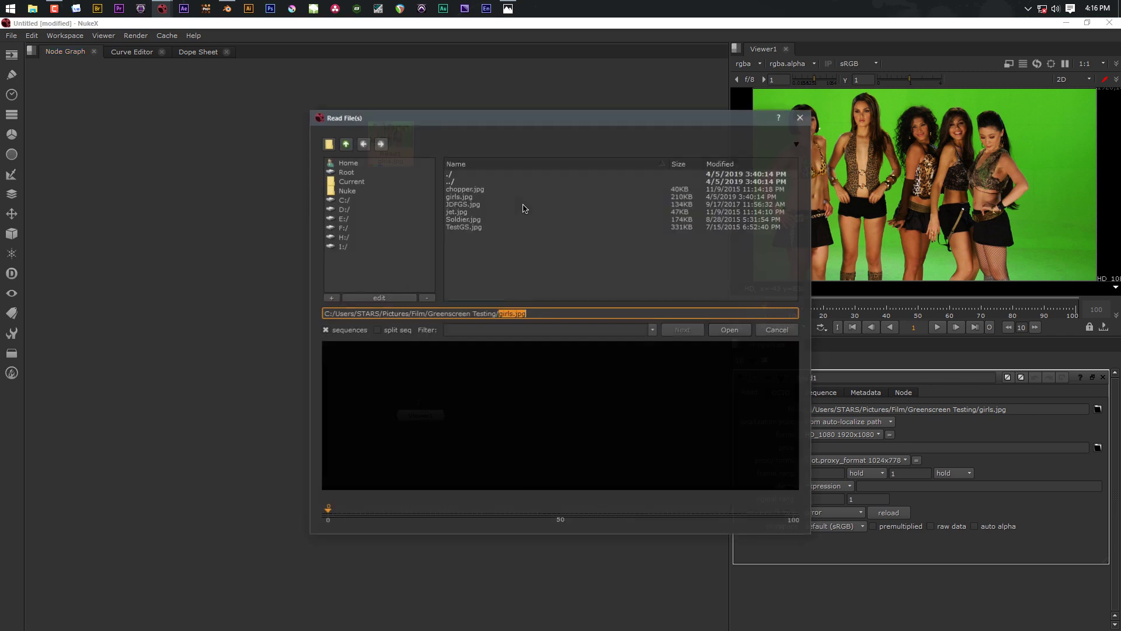
- Preview chopper.jpg, JDFGS.jpg, jet.jpg, Soldier.jpg, TestGS.jpg and girls.jpg in the file browser and leave it without opening a file
{"action": "left_click", "coordinate": [464, 190]}
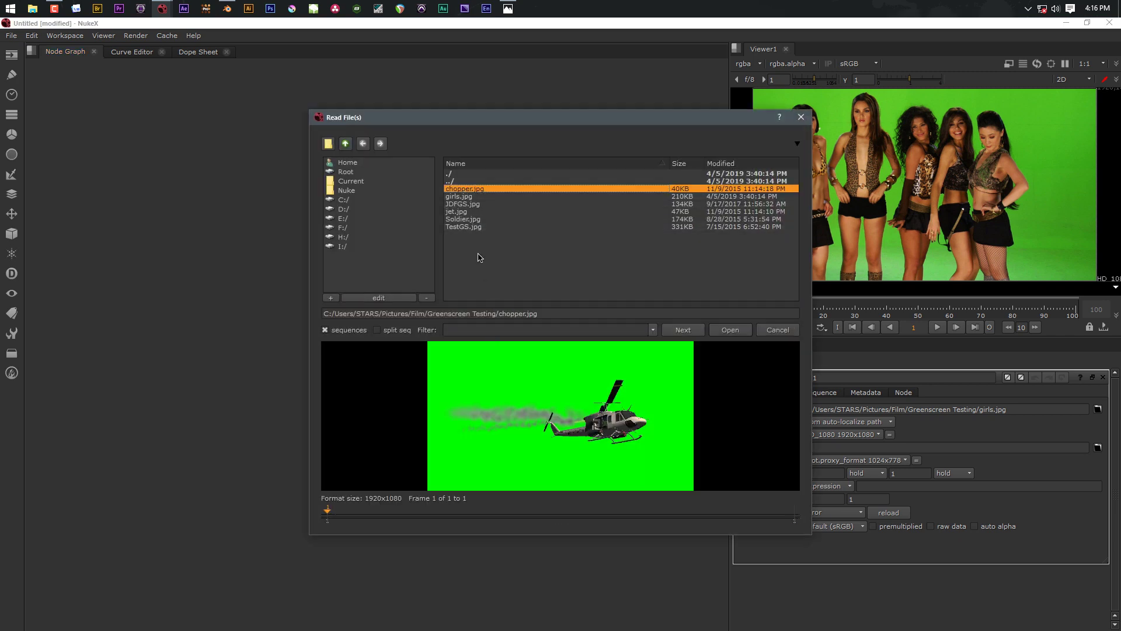
{"action": "left_click", "coordinate": [469, 205]}
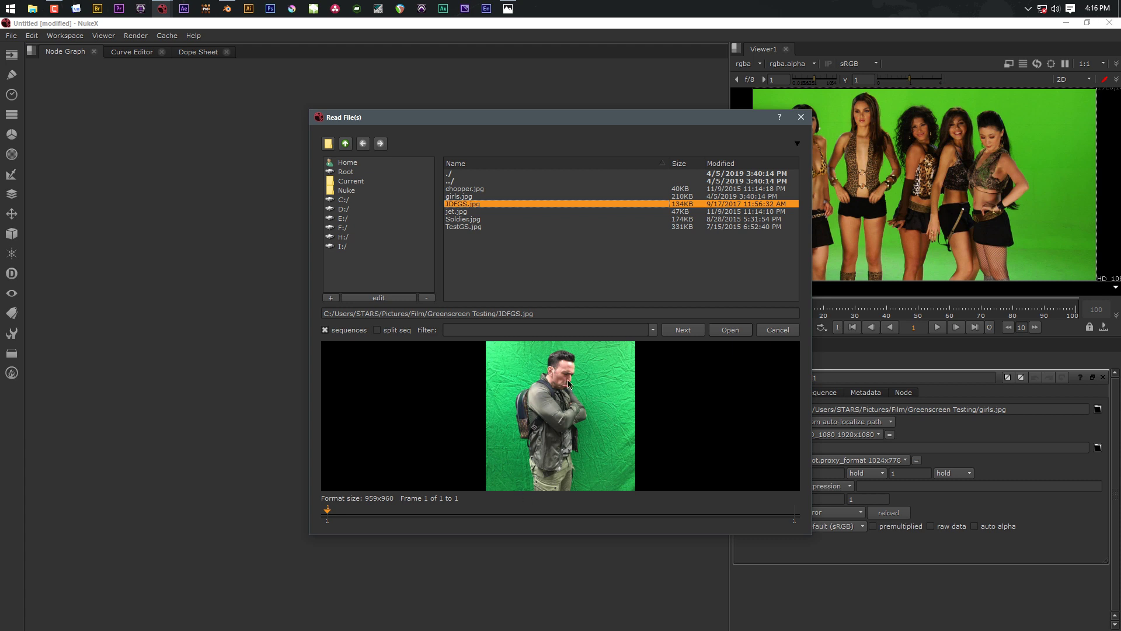
{"action": "left_click", "coordinate": [463, 213]}
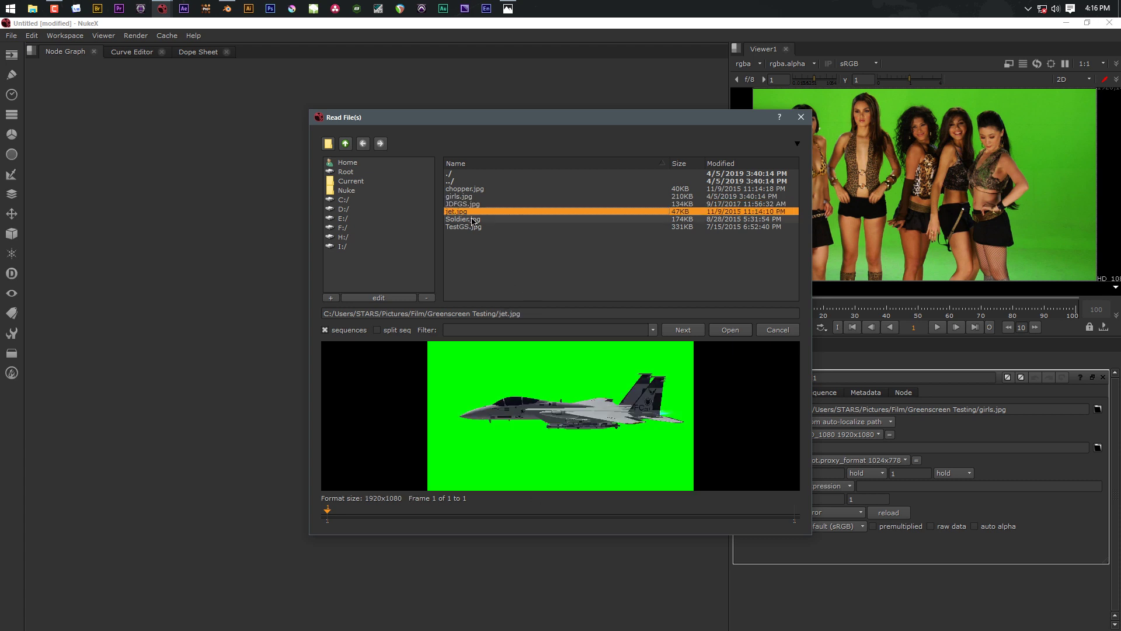
{"action": "left_click", "coordinate": [465, 219]}
{"action": "left_click", "coordinate": [466, 228]}
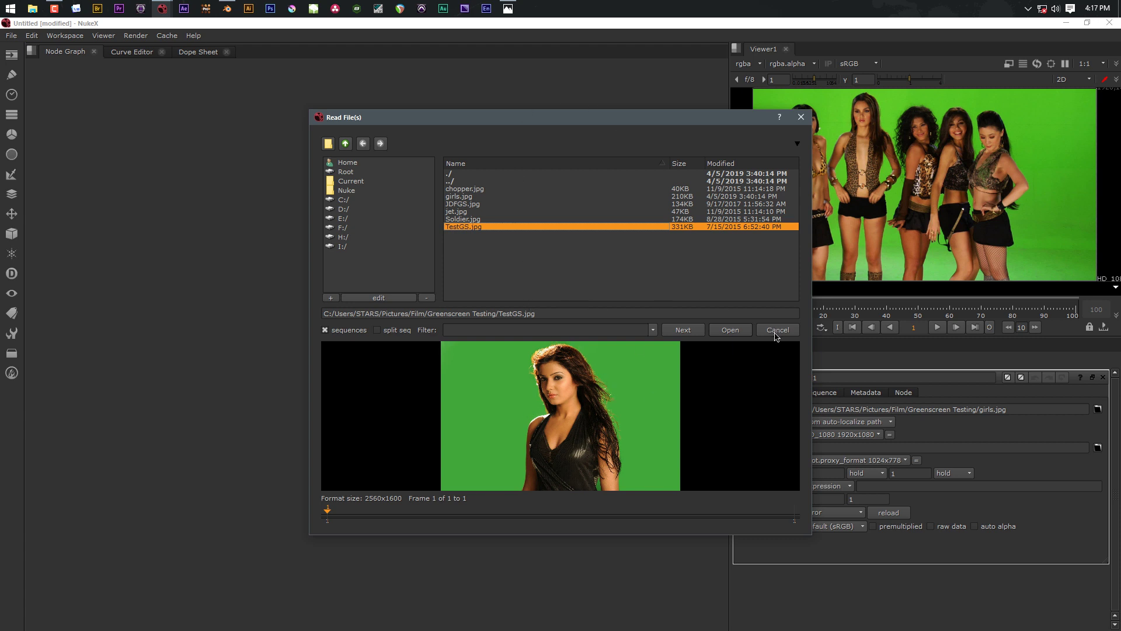
{"action": "left_click", "coordinate": [456, 198]}
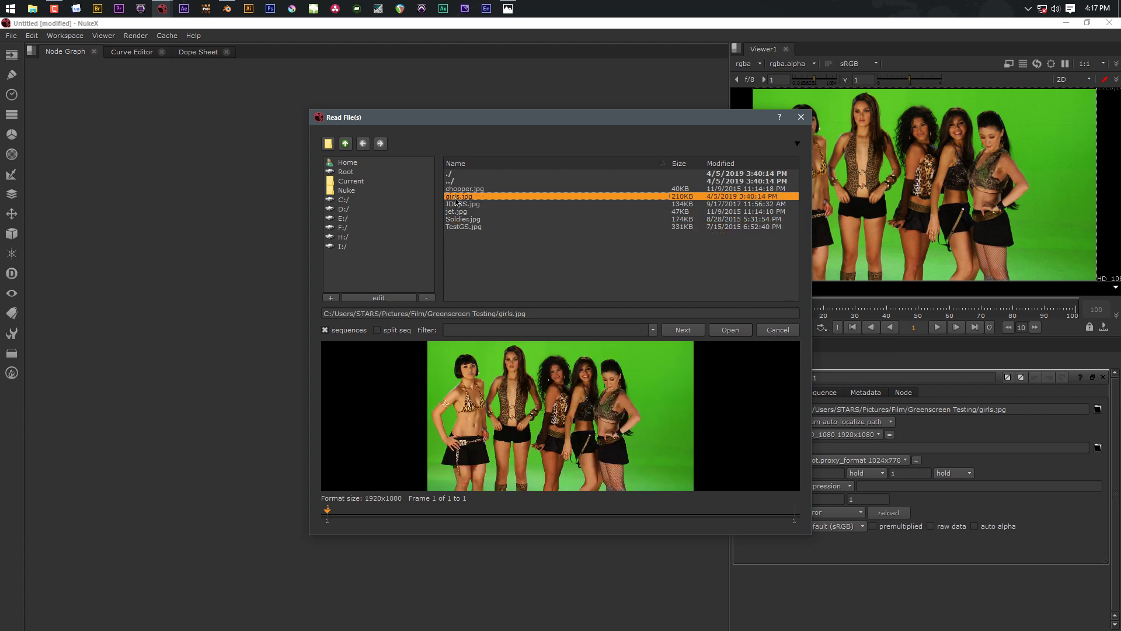
{"action": "left_click", "coordinate": [772, 330]}
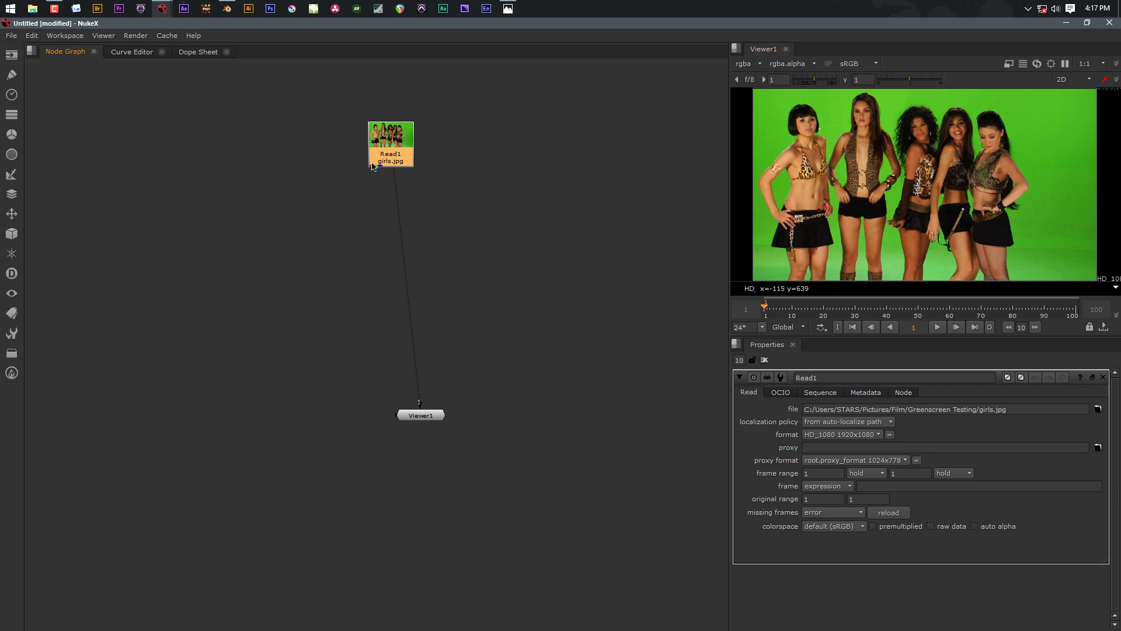
- Add a Keylight node below the Read1 node and sample the green backdrop as its screen colour
{"action": "key", "text": "Tab"}
{"action": "type", "text": "key"}
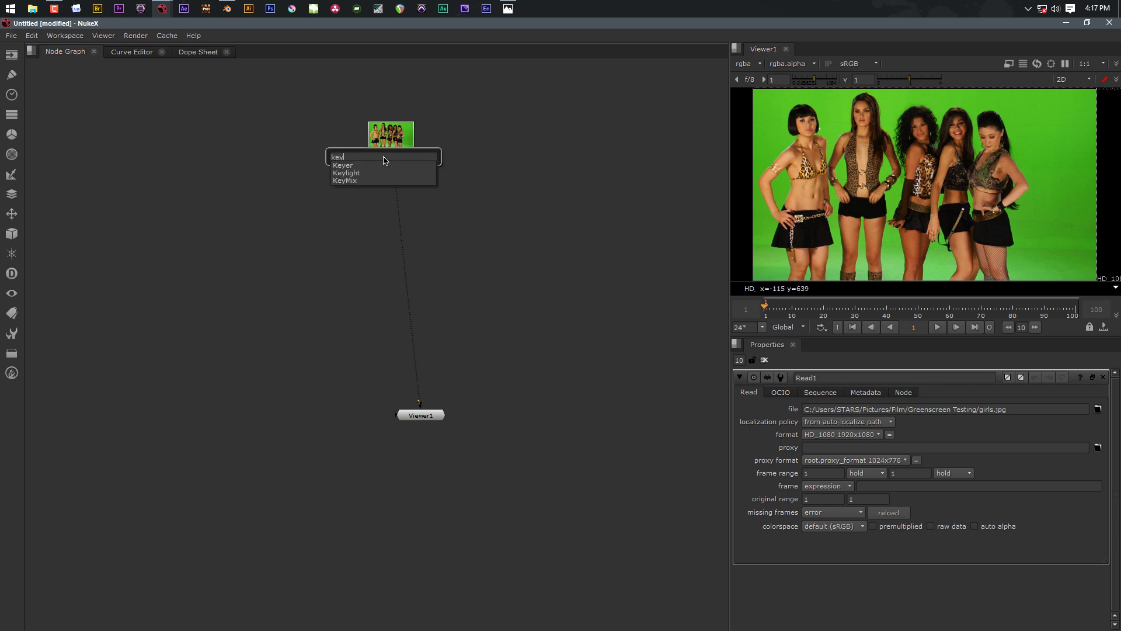
{"action": "left_click", "coordinate": [353, 173]}
{"action": "left_click_drag", "start_coordinate": [387, 177], "coordinate": [387, 192]}
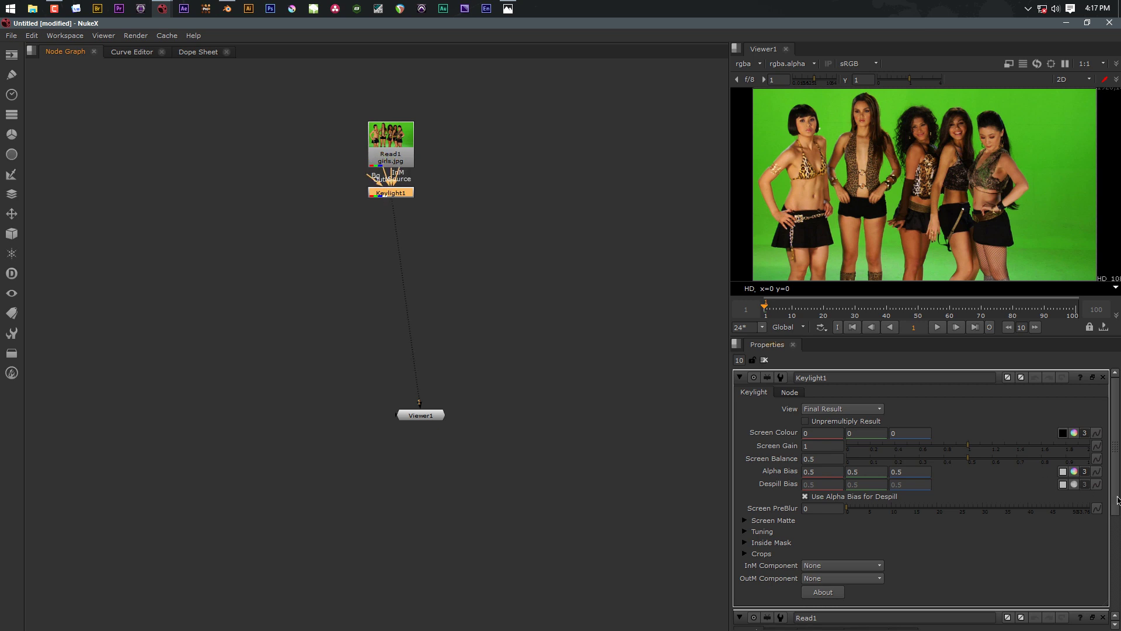
{"action": "left_click", "coordinate": [1064, 434]}
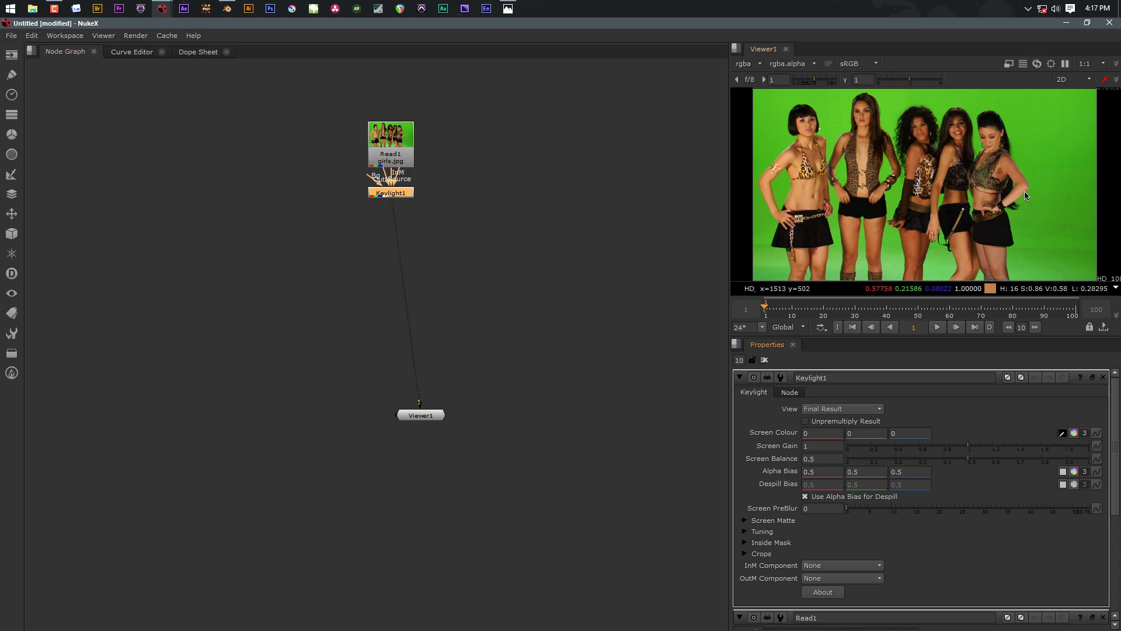
{"action": "left_click", "coordinate": [1036, 159], "text": "ctrl"}
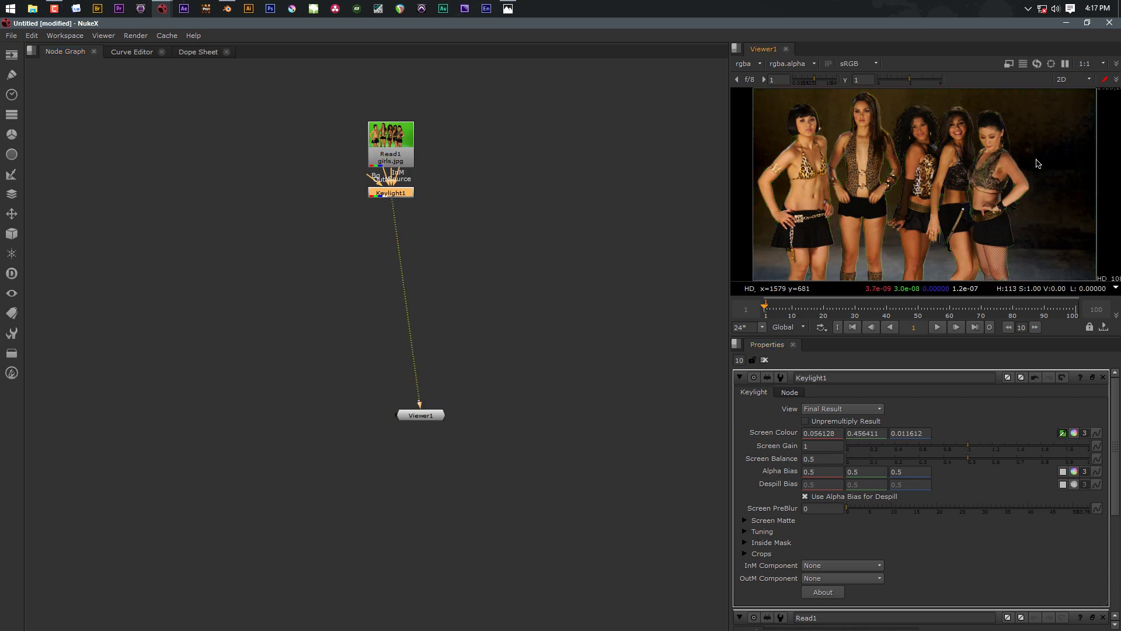
- Refine the Keylight screen matte with Clip Black 0.46 and Clip White 0.87, checking the result in the alpha channel
{"action": "left_click", "coordinate": [746, 520]}
{"action": "scroll", "coordinate": [801, 519], "scroll_direction": "down", "scroll_amount": 1}
{"action": "left_click_drag", "start_coordinate": [867, 500], "coordinate": [887, 498]}
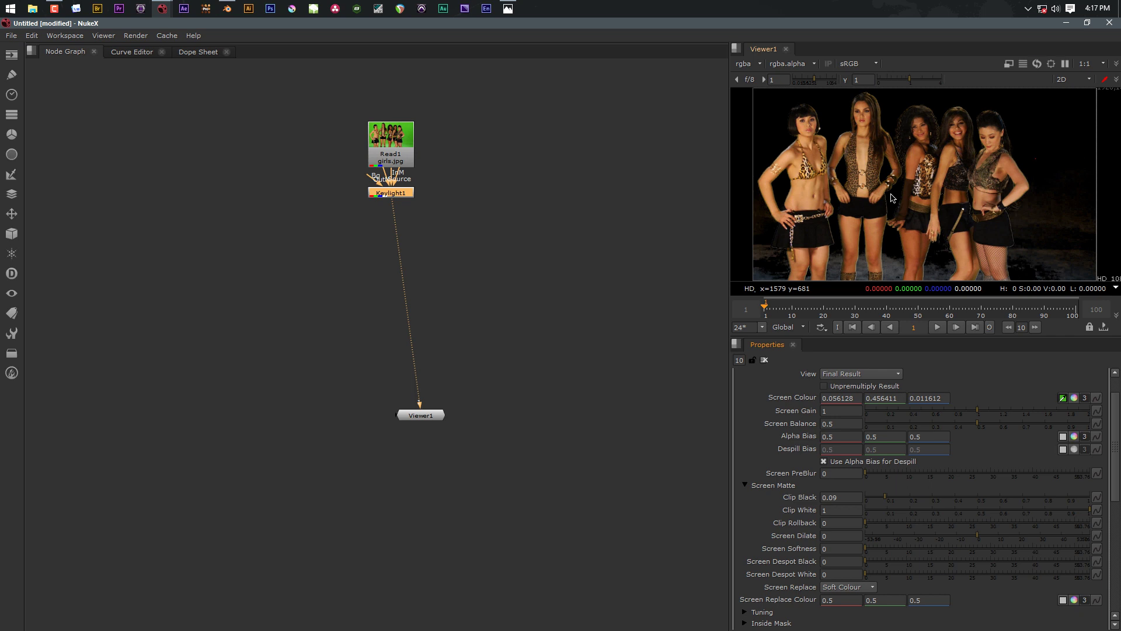
{"action": "key", "text": "a"}
{"action": "left_click_drag", "start_coordinate": [886, 500], "coordinate": [969, 493]}
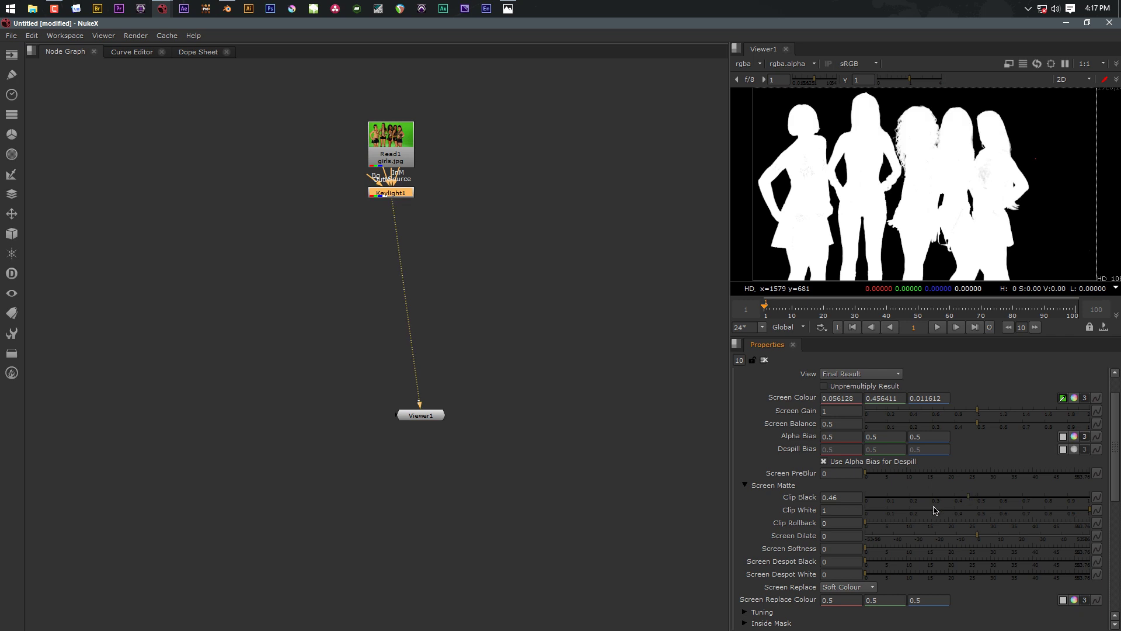
{"action": "left_click_drag", "start_coordinate": [1090, 511], "coordinate": [1062, 512]}
{"action": "key", "text": "a"}
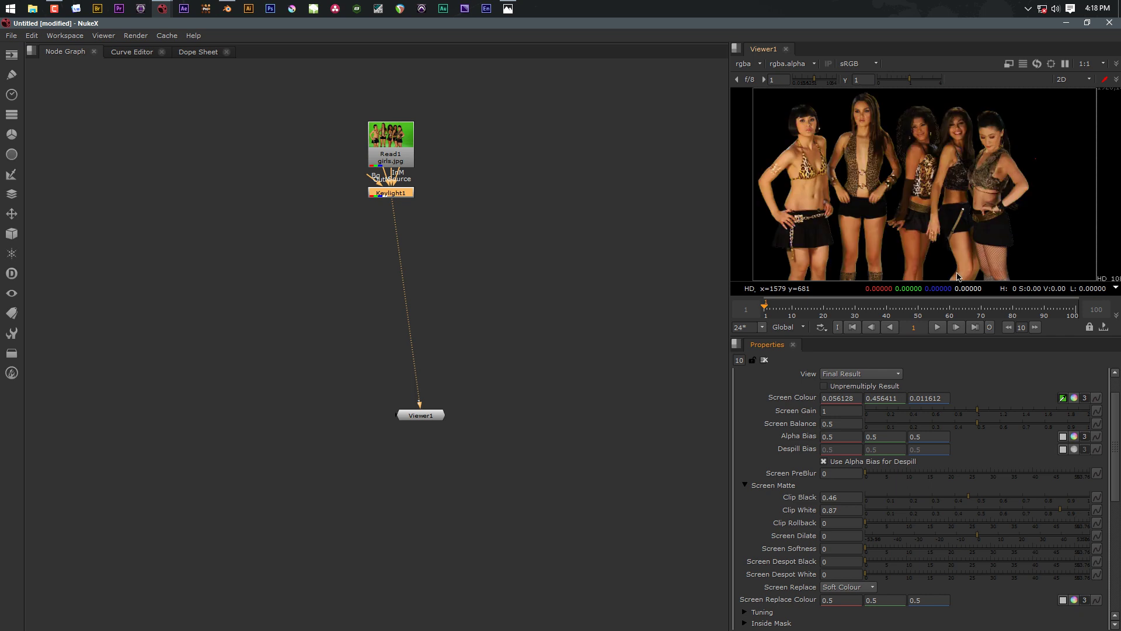
{"action": "key", "text": "a"}
{"action": "key", "text": "a"}
- Add a Write node after Keylight and set its output to GS.mov on the Desktop, overwriting the existing file
{"action": "key", "text": "w"}
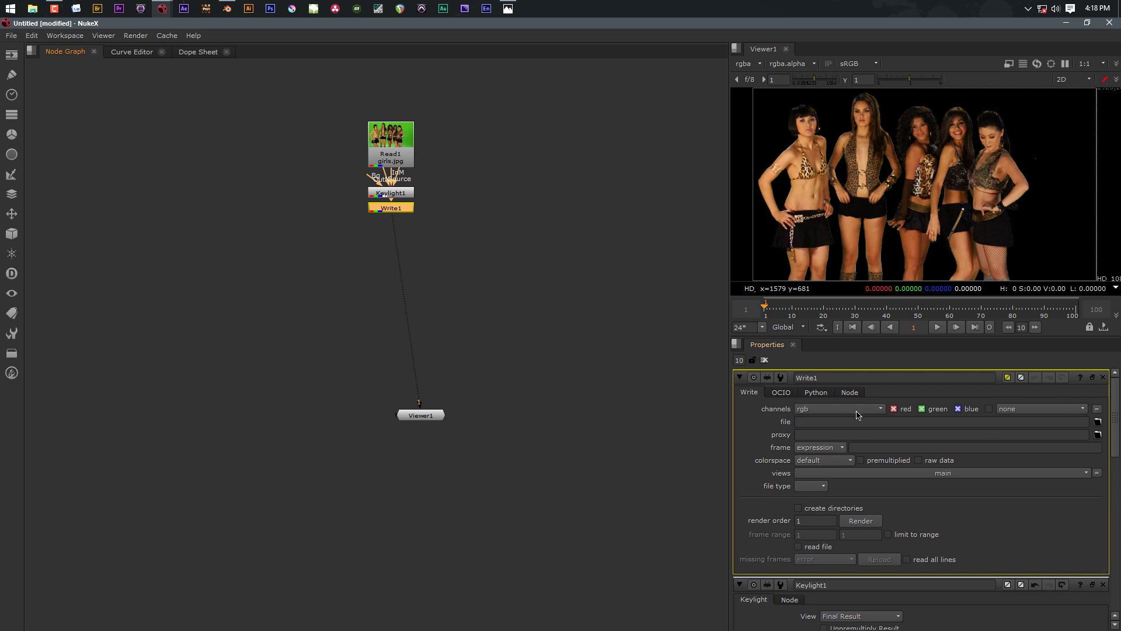
{"action": "left_click", "coordinate": [1097, 421]}
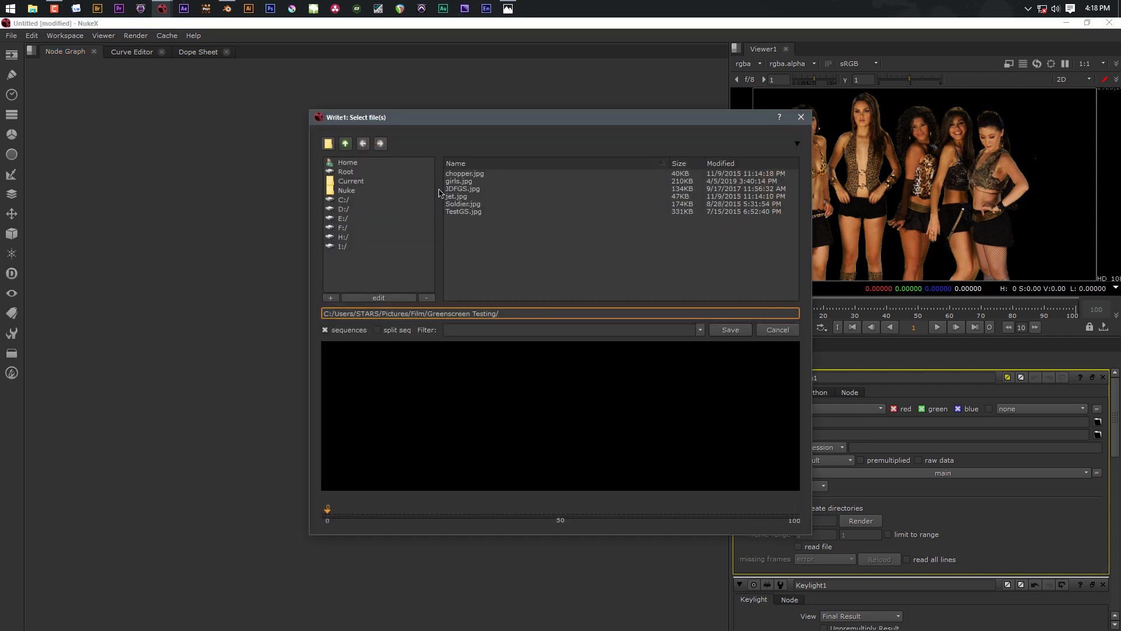
{"action": "left_click", "coordinate": [349, 162]}
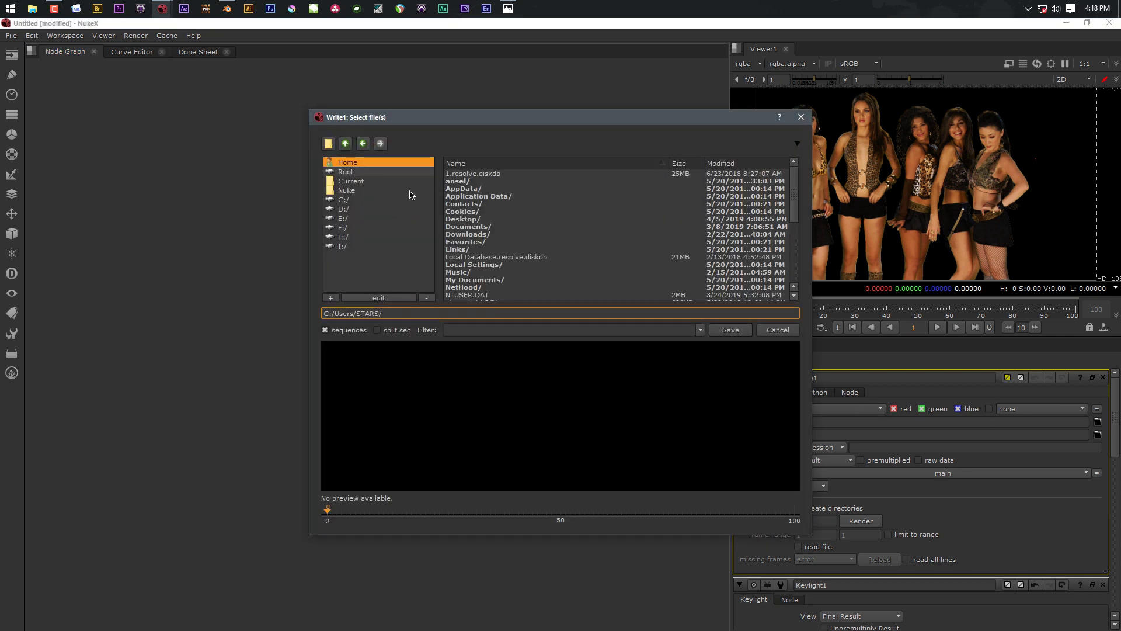
{"action": "double_click", "coordinate": [476, 223]}
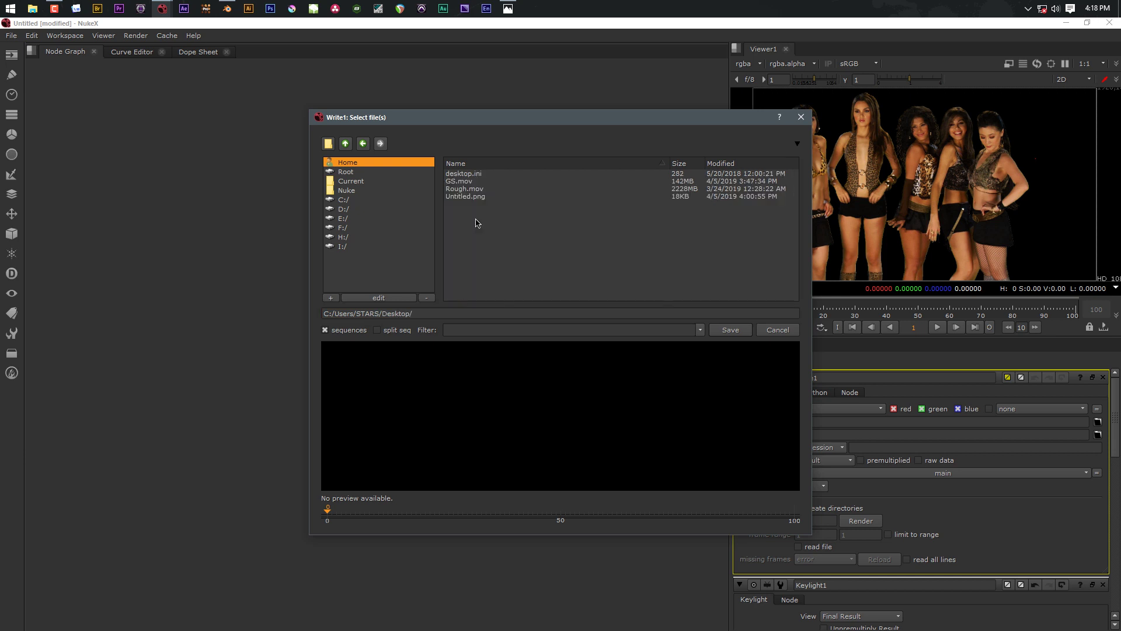
{"action": "left_click", "coordinate": [460, 182]}
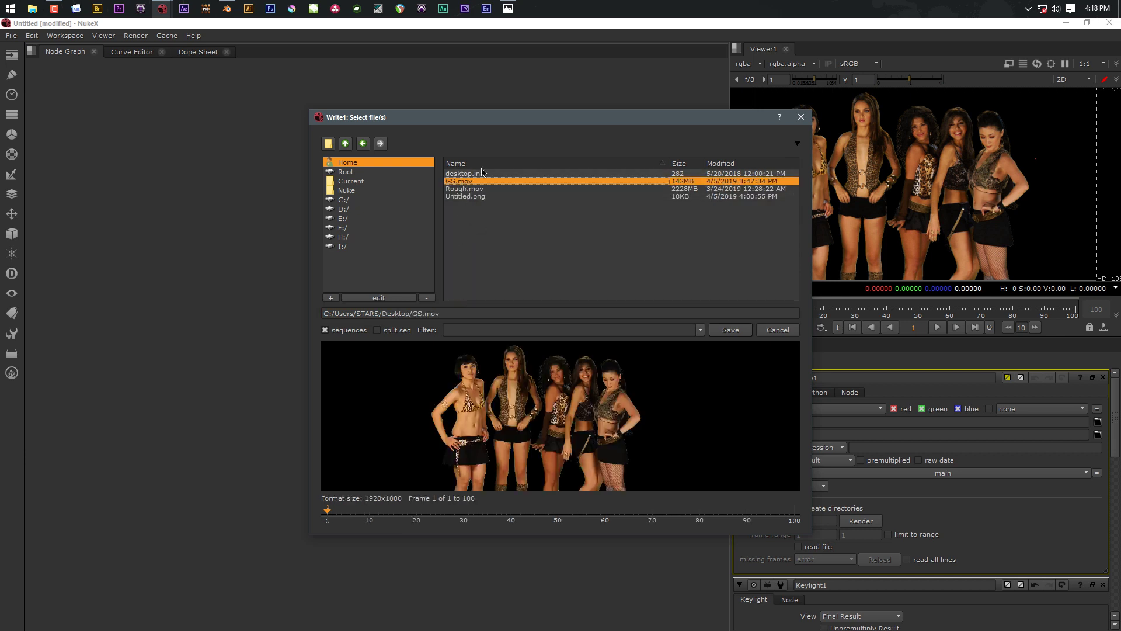
{"action": "left_click", "coordinate": [729, 330]}
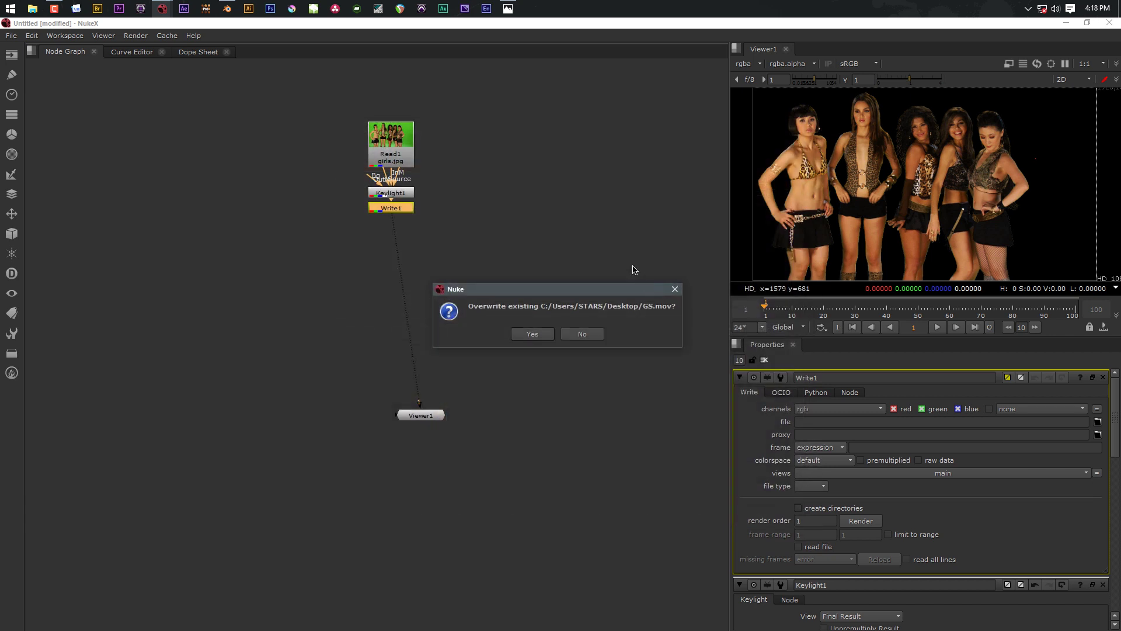
{"action": "left_click", "coordinate": [531, 334]}
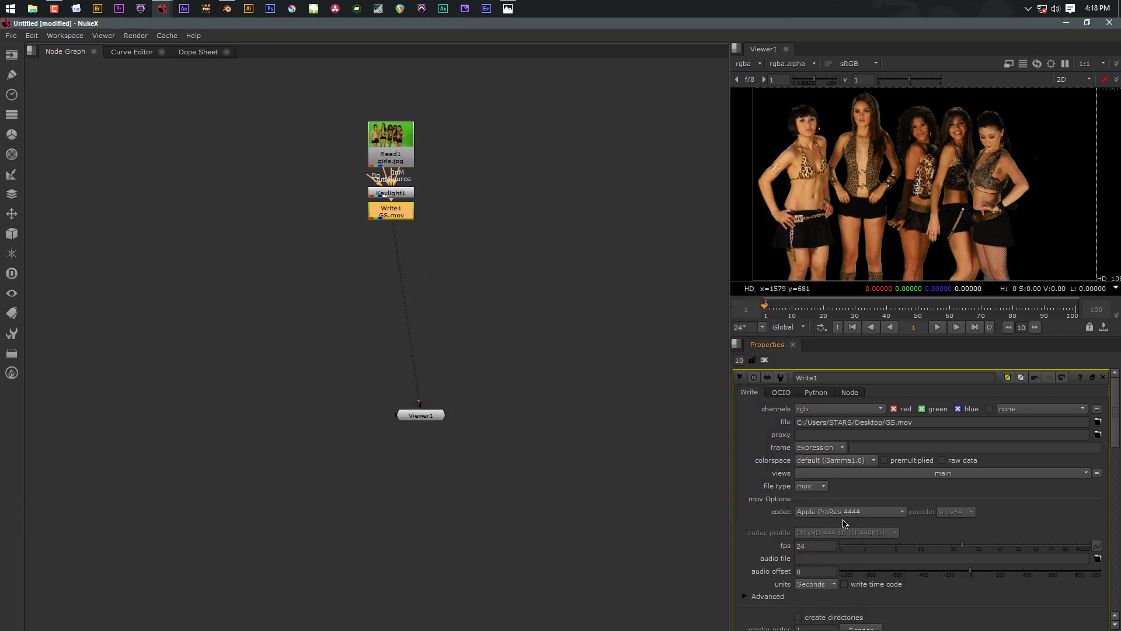
- Set the Write node's channels to rgba and move the node slightly farther below the Keylight node
{"action": "left_click", "coordinate": [828, 409]}
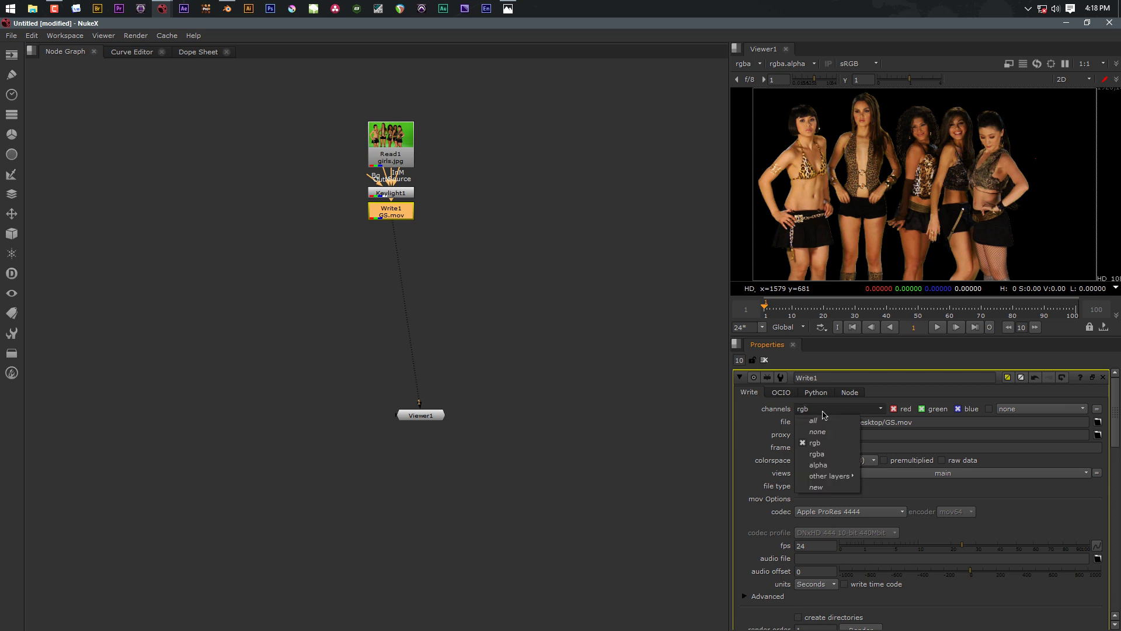
{"action": "left_click", "coordinate": [827, 453]}
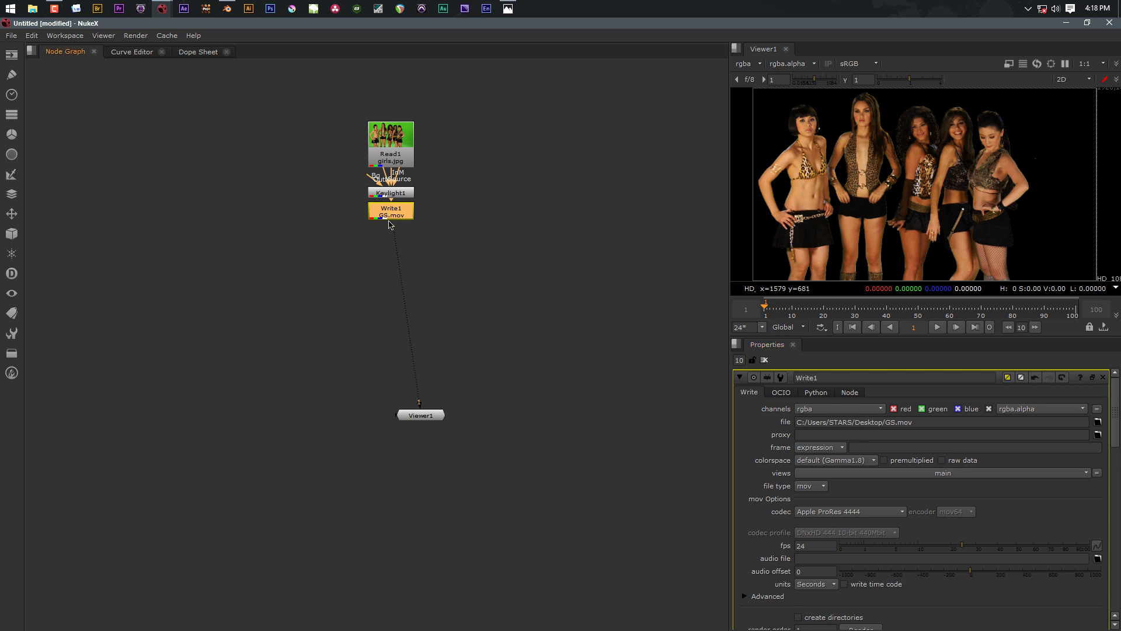
{"action": "left_click_drag", "start_coordinate": [390, 216], "coordinate": [396, 233]}
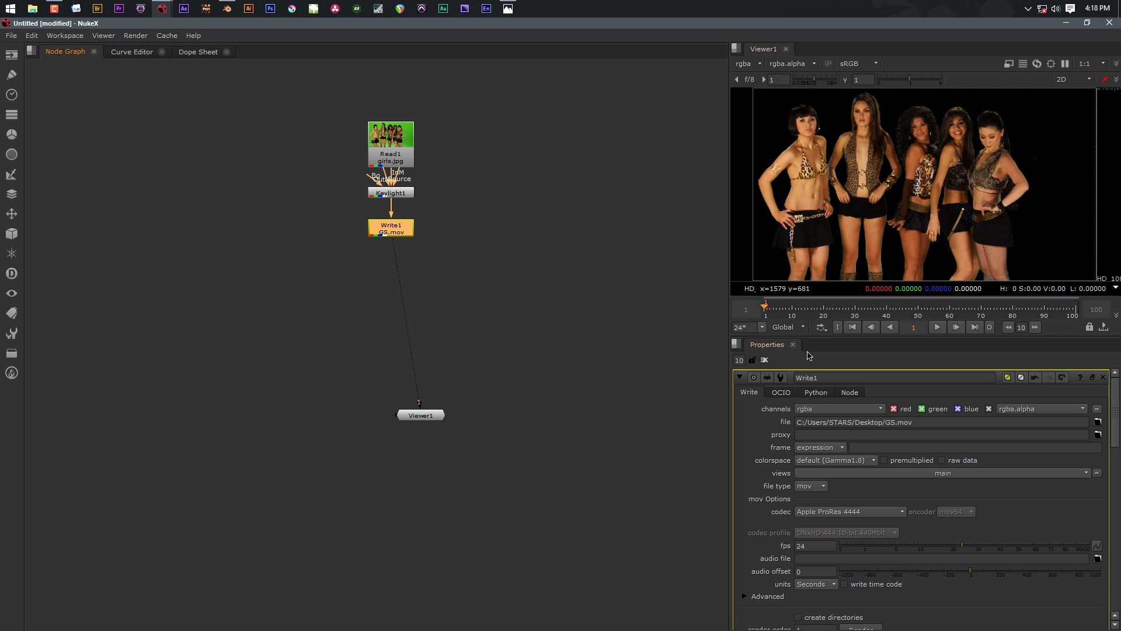
{"action": "scroll", "coordinate": [836, 563], "scroll_direction": "down", "scroll_amount": 3}
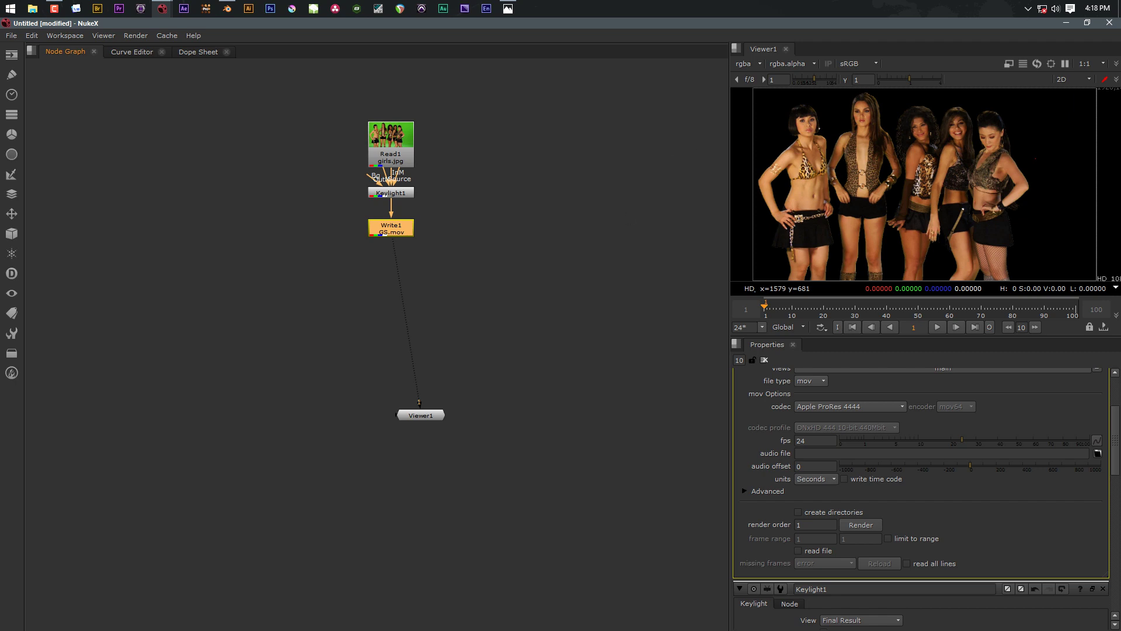
- Minimize NukeX, review the keyed clip GS.mov in VLC media player, pause it and close the player
{"action": "left_click", "coordinate": [1066, 23]}
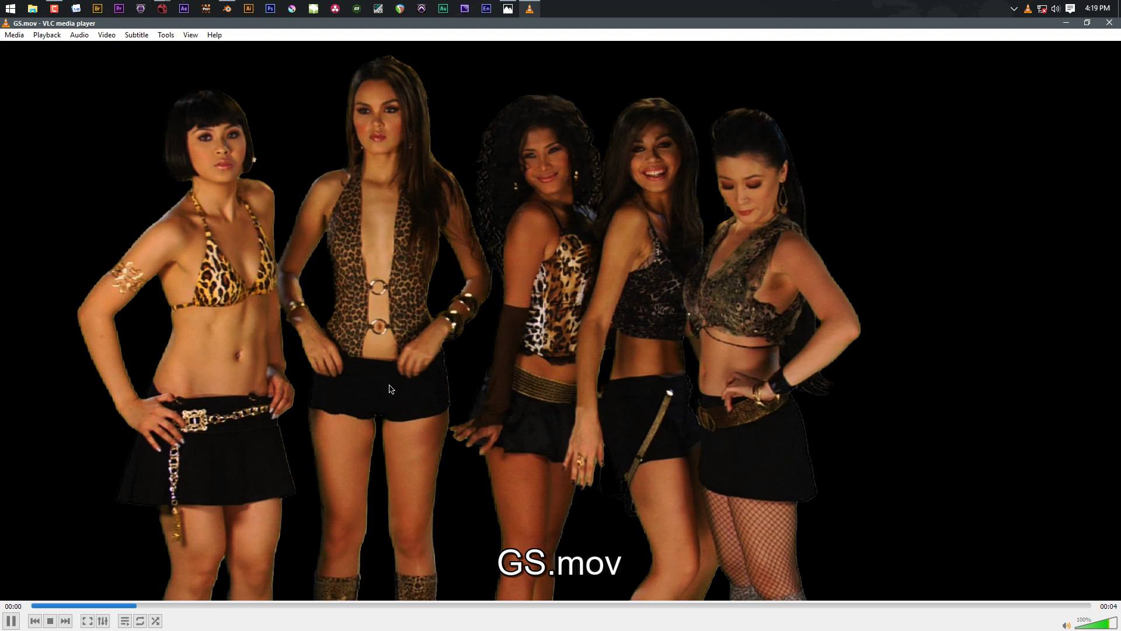
{"action": "left_click", "coordinate": [10, 621]}
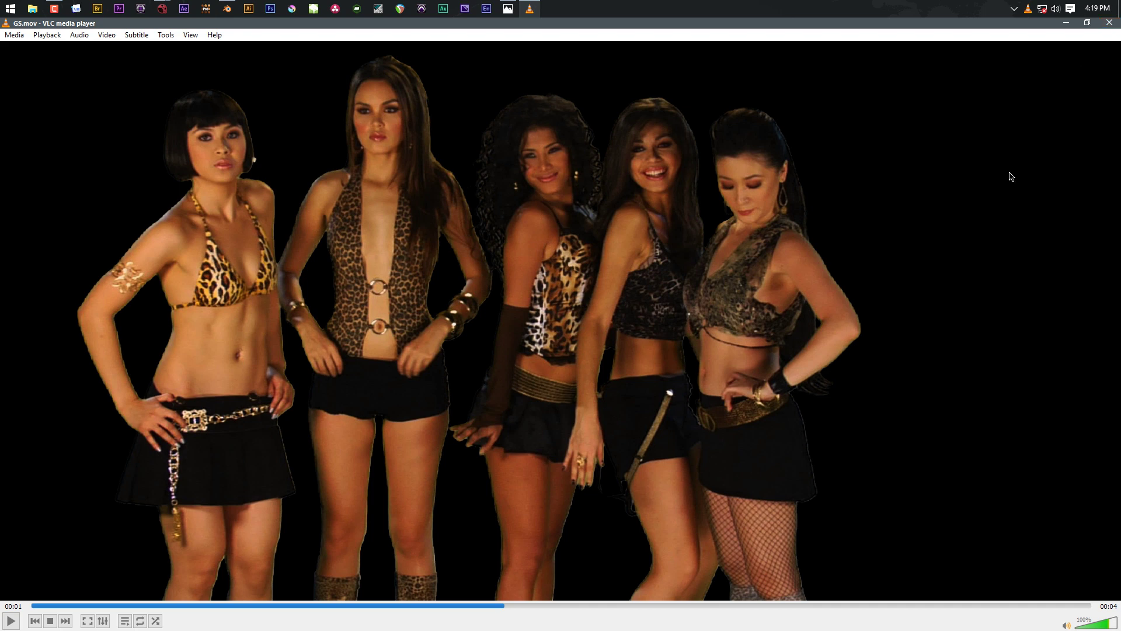
{"action": "left_click", "coordinate": [1108, 23]}
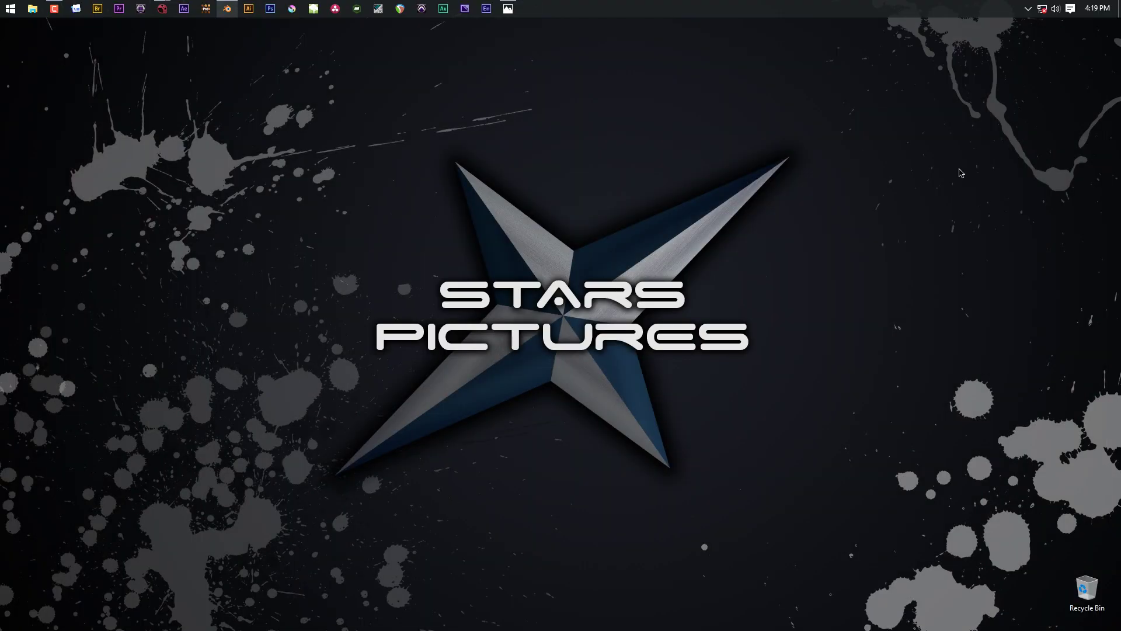
- Switch to Blender and inspect the NewsRoom set from several angles, including the curved backdrop, desk and floor
{"action": "left_click", "coordinate": [228, 8]}
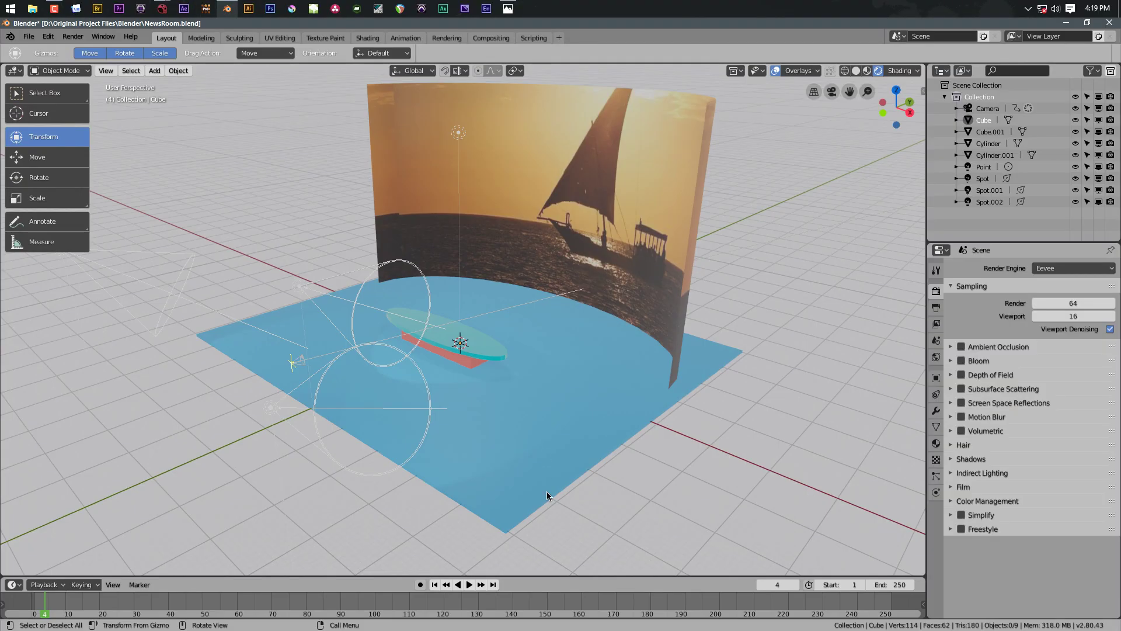
{"action": "scroll", "coordinate": [489, 309], "scroll_direction": "down", "scroll_amount": 2}
{"action": "scroll", "coordinate": [489, 308], "scroll_direction": "up", "scroll_amount": 1}
{"action": "middle_click_drag", "start_coordinate": [520, 450], "coordinate": [427, 286]}
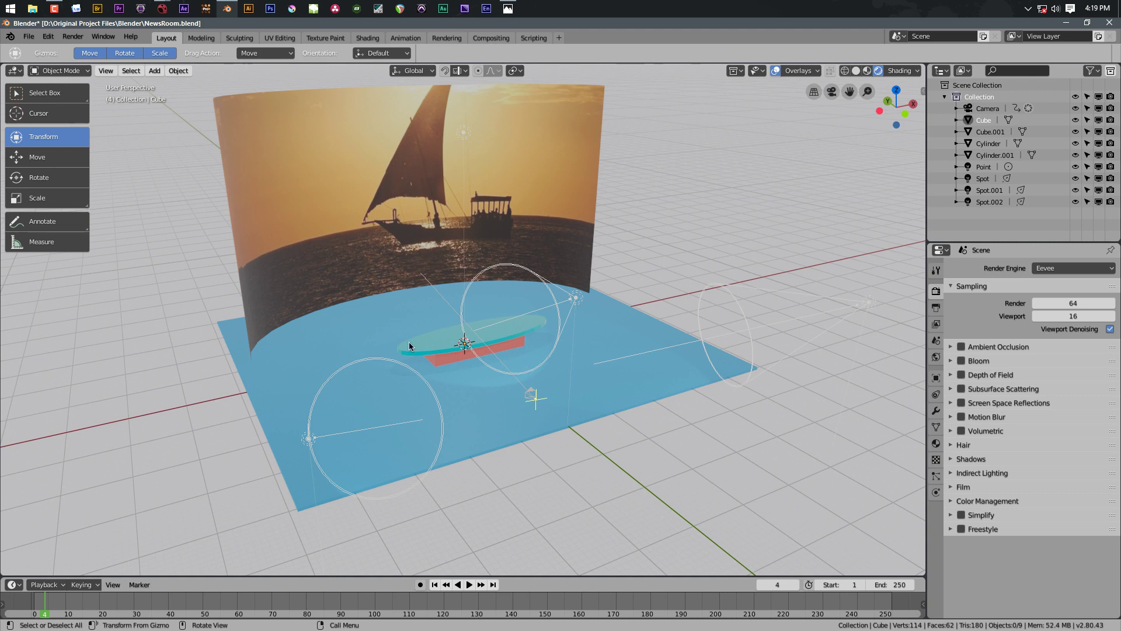
{"action": "scroll", "coordinate": [463, 344], "scroll_direction": "up", "scroll_amount": 5}
{"action": "middle_click_drag", "start_coordinate": [465, 486], "coordinate": [343, 448]}
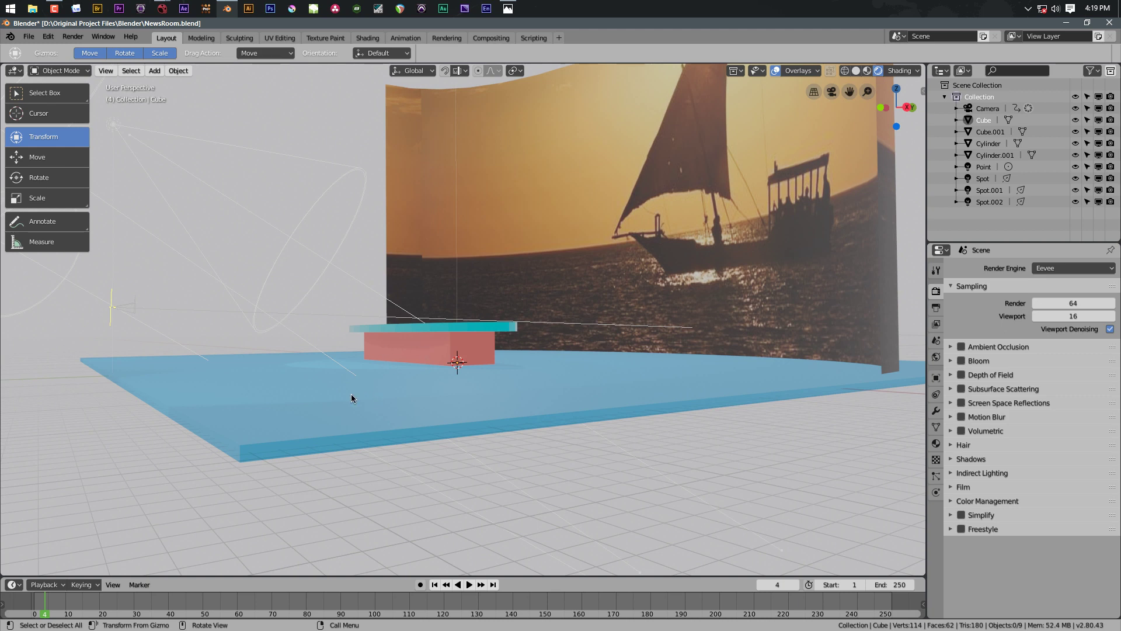
{"action": "middle_click_drag", "start_coordinate": [303, 406], "coordinate": [353, 418]}
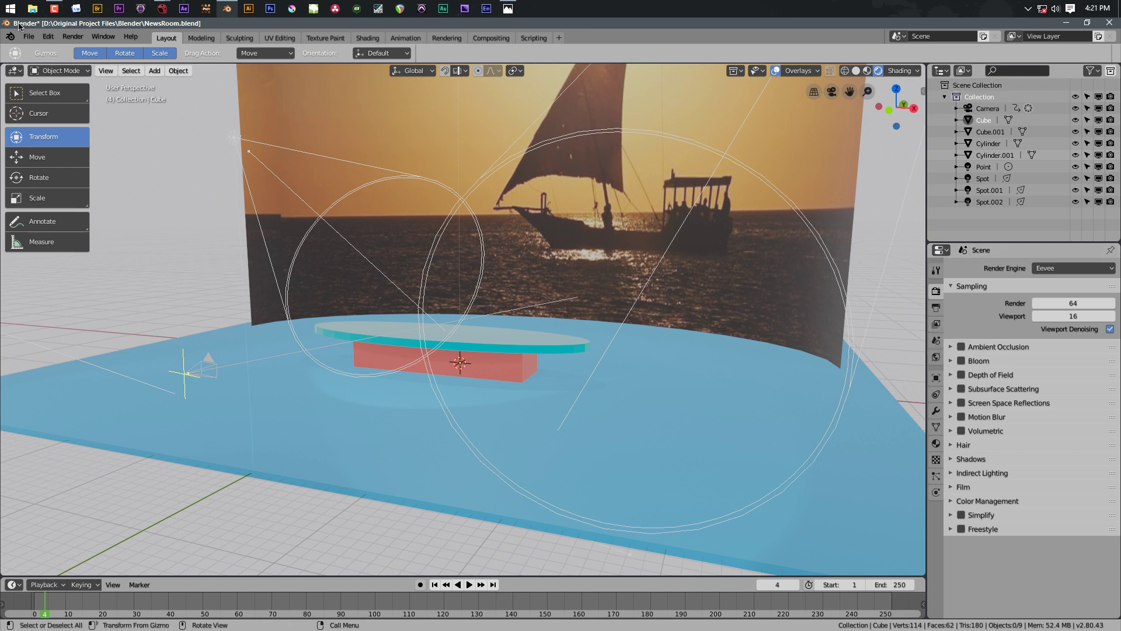
- Check in the add-on preferences whether Import-Export: Import Images as Planes is enabled, and close the preferences
{"action": "left_click", "coordinate": [48, 36]}
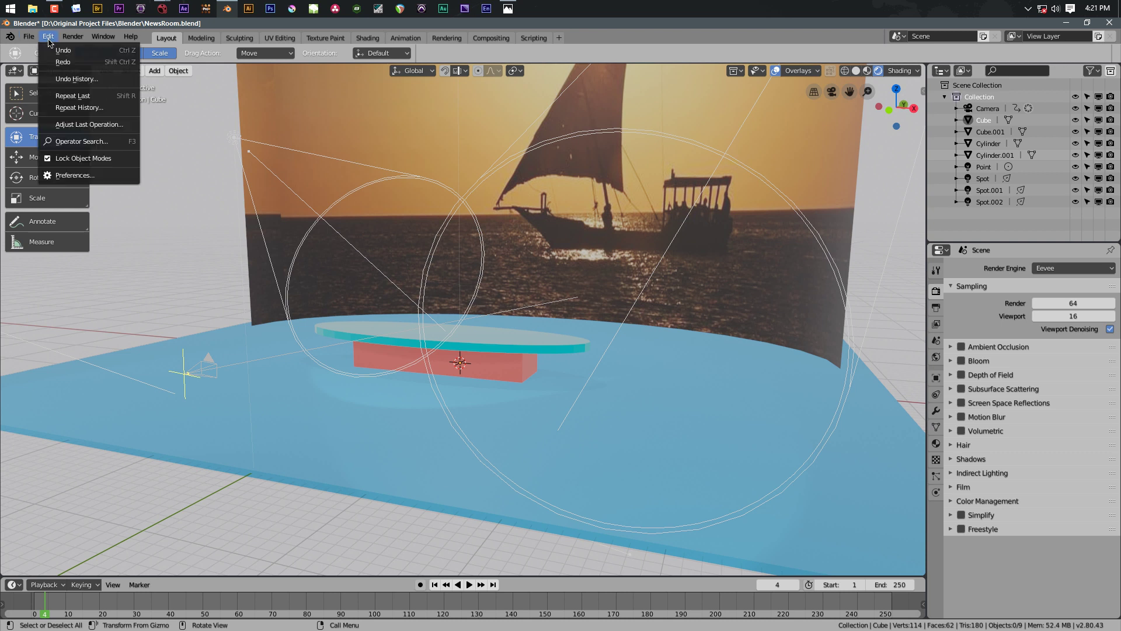
{"action": "left_click", "coordinate": [57, 175]}
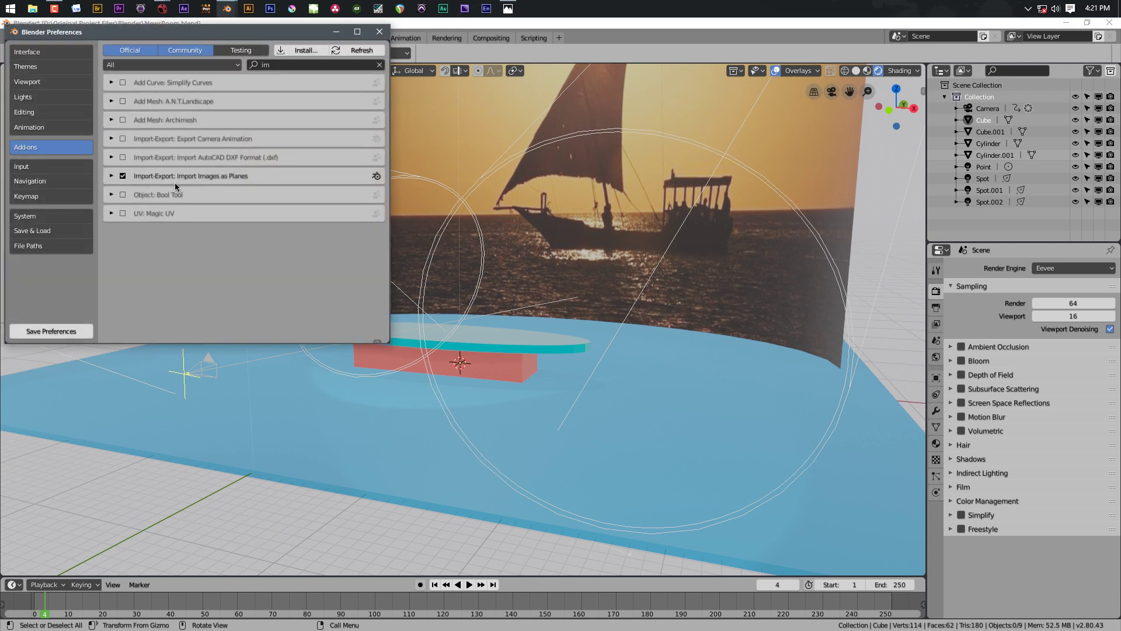
{"action": "left_click", "coordinate": [286, 65]}
{"action": "left_click", "coordinate": [379, 31]}
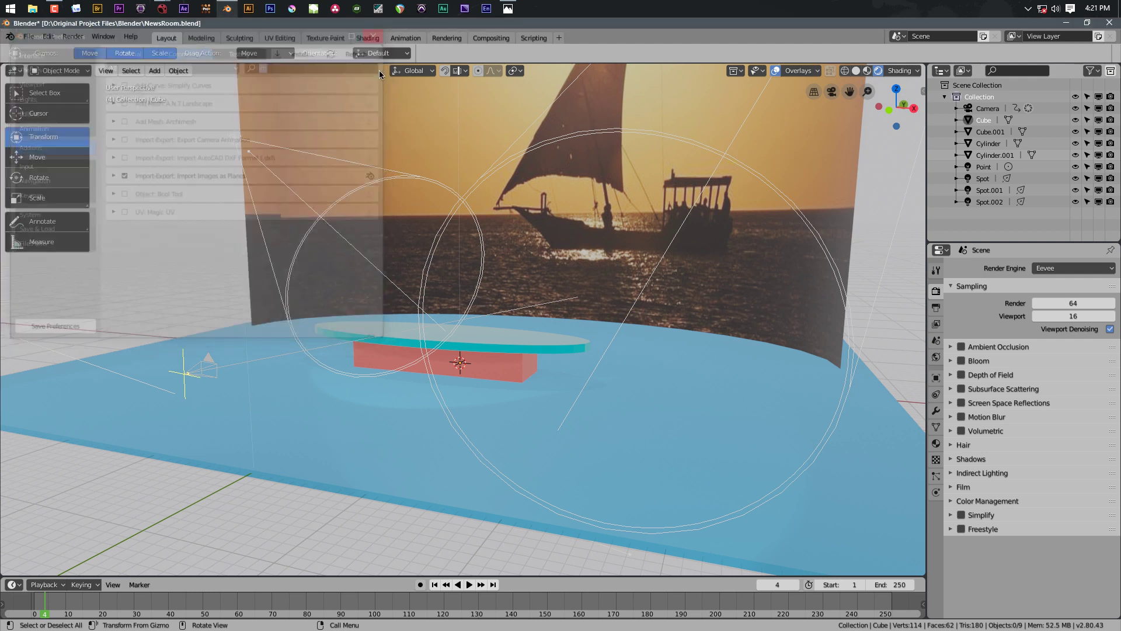
- Import the keyed clip GS.mov from the Desktop into the scene using Images as Planes
{"action": "key", "text": "shift+a"}
{"action": "mouse_move", "coordinate": [446, 254]}
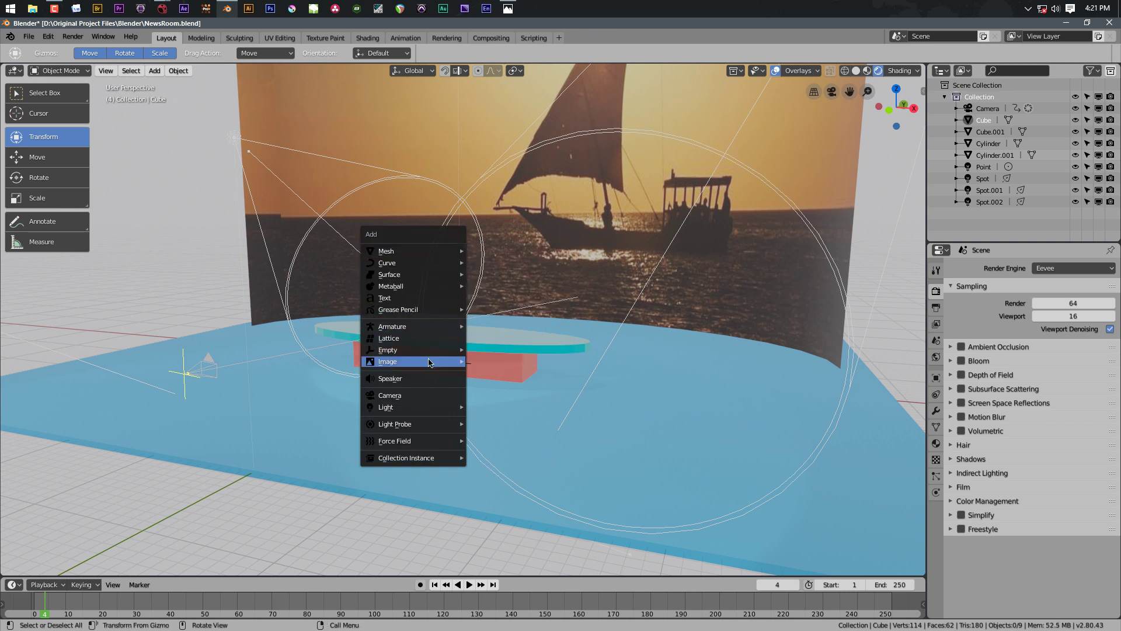
{"action": "mouse_move", "coordinate": [429, 363]}
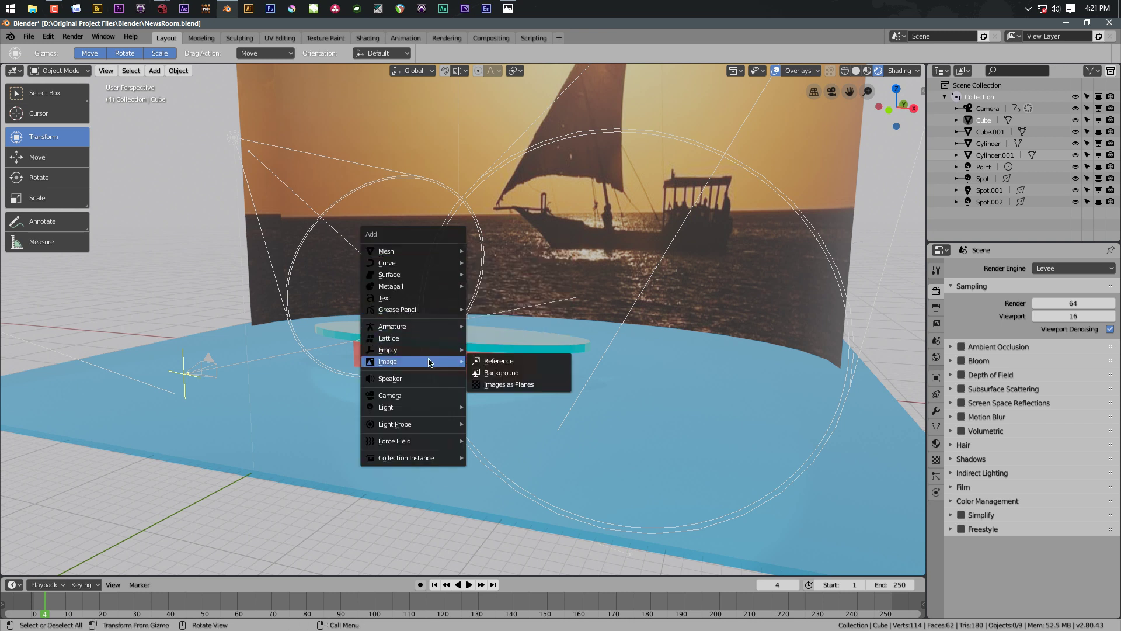
{"action": "left_click", "coordinate": [517, 385]}
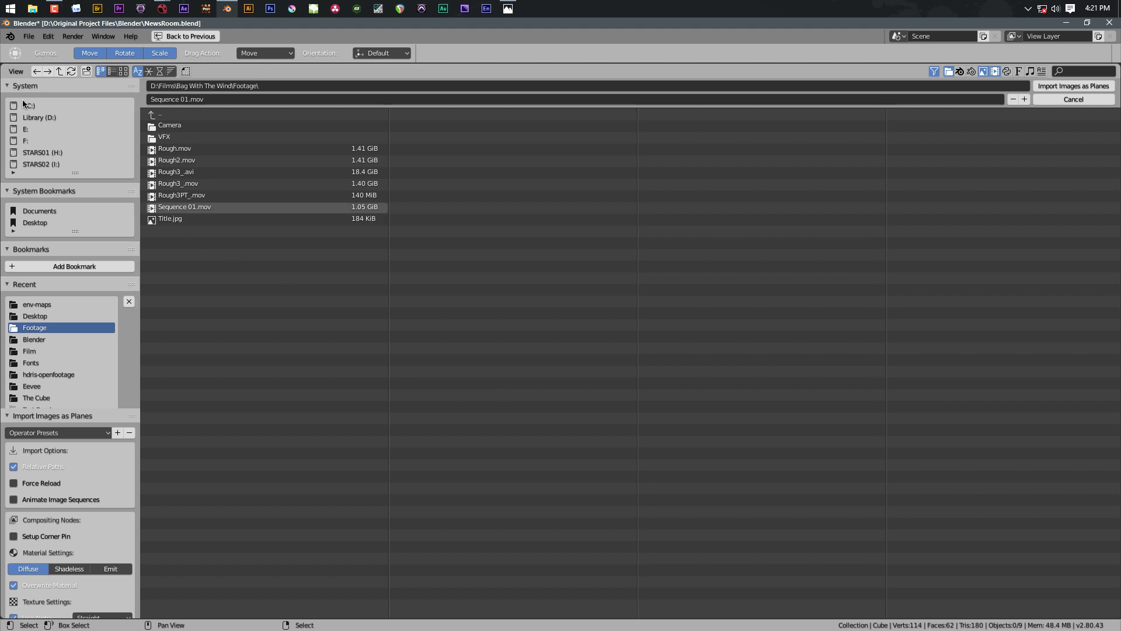
{"action": "left_click", "coordinate": [39, 224]}
{"action": "left_click", "coordinate": [178, 126]}
{"action": "left_click", "coordinate": [1045, 86]}
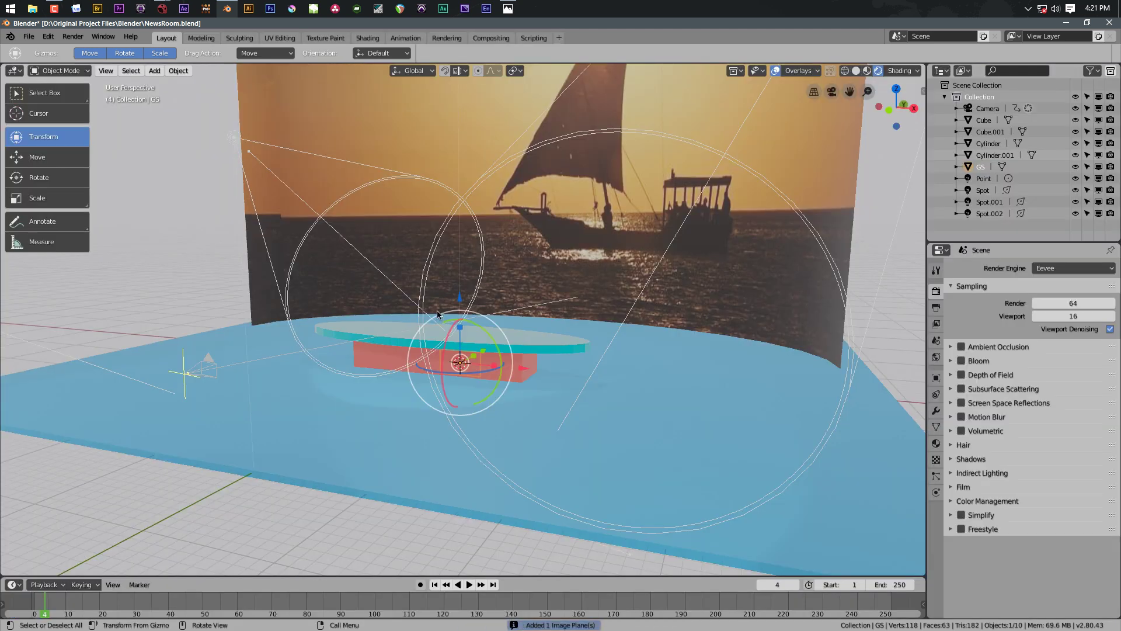
- Enlarge the GS plane and position it behind the desk, raised so that it stands above the tabletop
{"action": "middle_click_drag", "start_coordinate": [660, 497], "coordinate": [462, 412]}
{"action": "scroll", "coordinate": [447, 413], "scroll_direction": "up", "scroll_amount": 3}
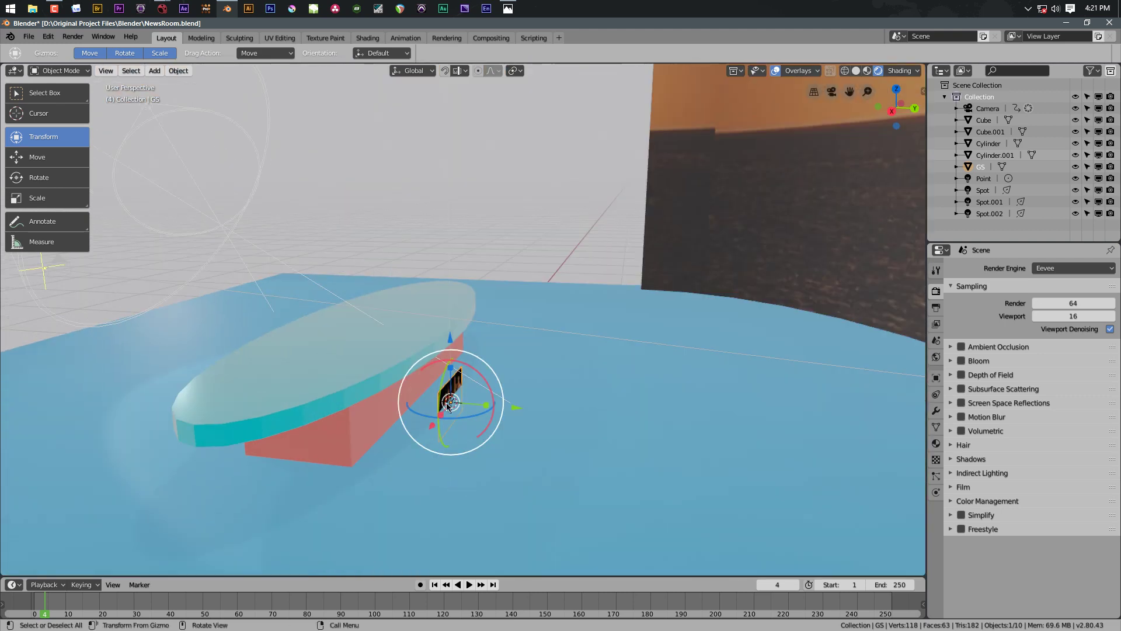
{"action": "scroll", "coordinate": [448, 412], "scroll_direction": "up", "scroll_amount": 2}
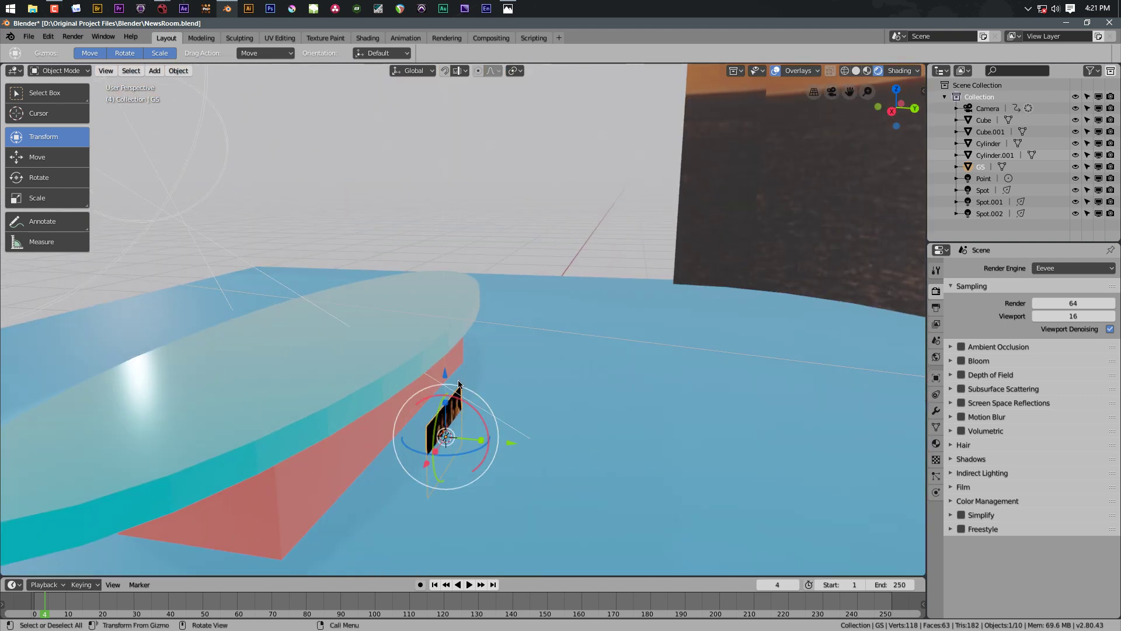
{"action": "left_click_drag", "start_coordinate": [464, 388], "coordinate": [570, 451]}
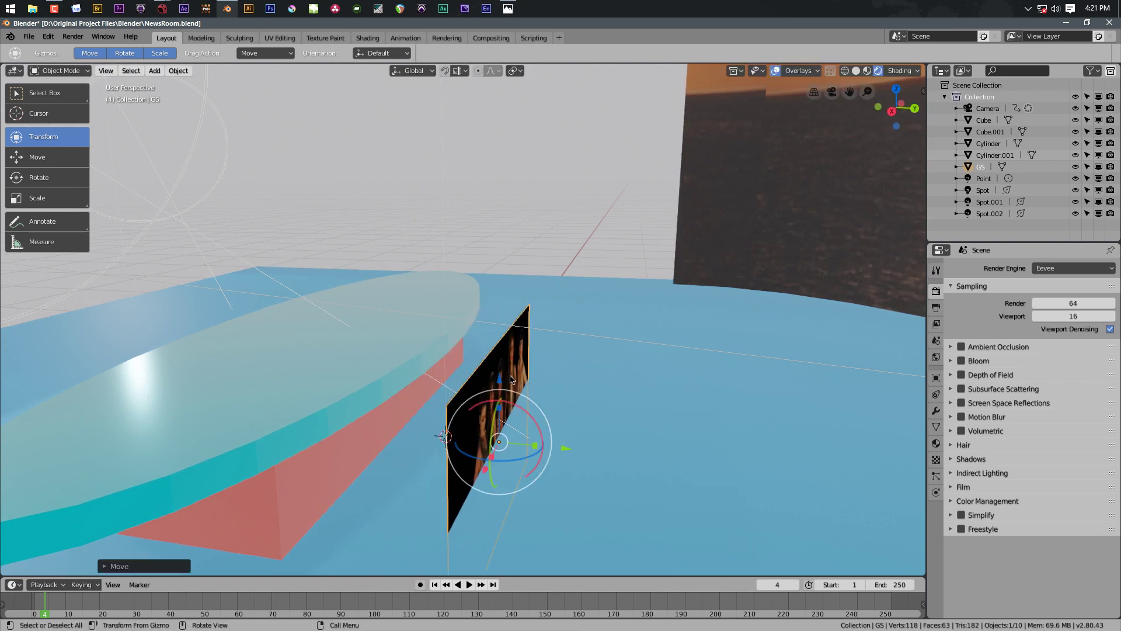
{"action": "left_click_drag", "start_coordinate": [501, 386], "coordinate": [498, 223]}
{"action": "middle_click_drag", "start_coordinate": [274, 415], "coordinate": [349, 420]}
- Look through the scene camera, scale the GS plane up slightly and raise it a little behind the desk
{"action": "key", "text": "KP_0"}
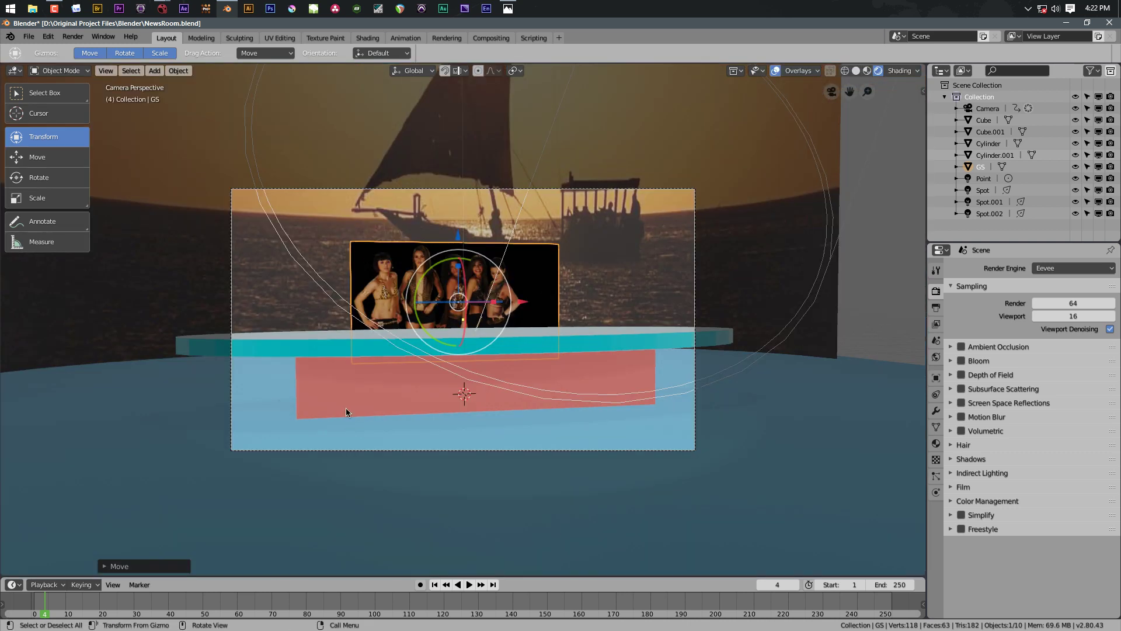
{"action": "key", "text": "s"}
{"action": "left_click", "coordinate": [544, 292]}
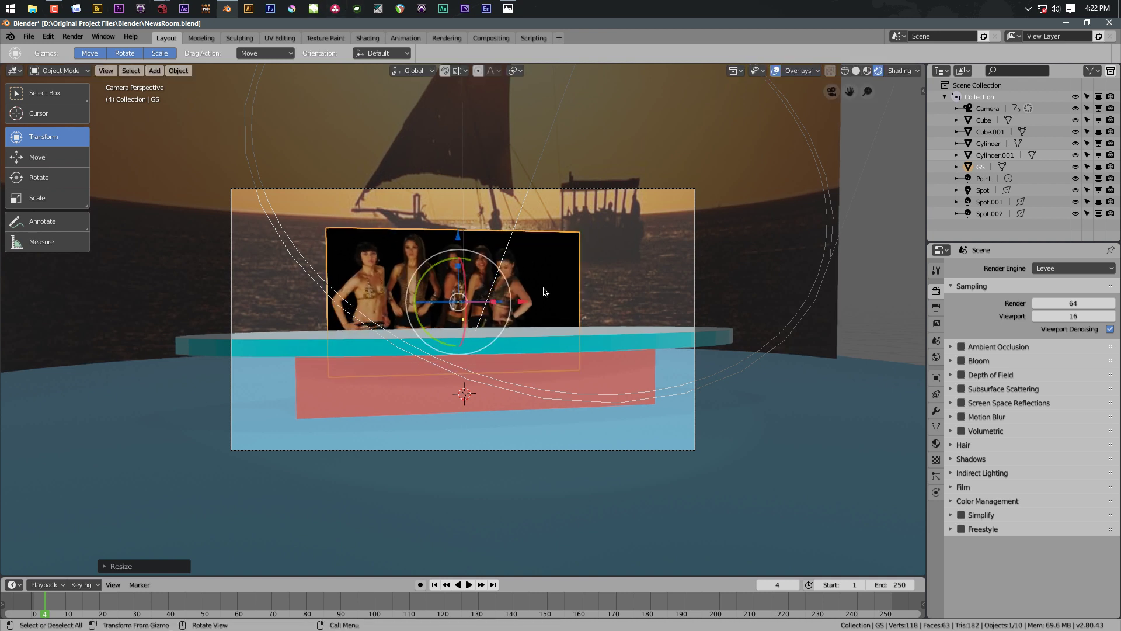
{"action": "left_click_drag", "start_coordinate": [458, 236], "coordinate": [458, 229]}
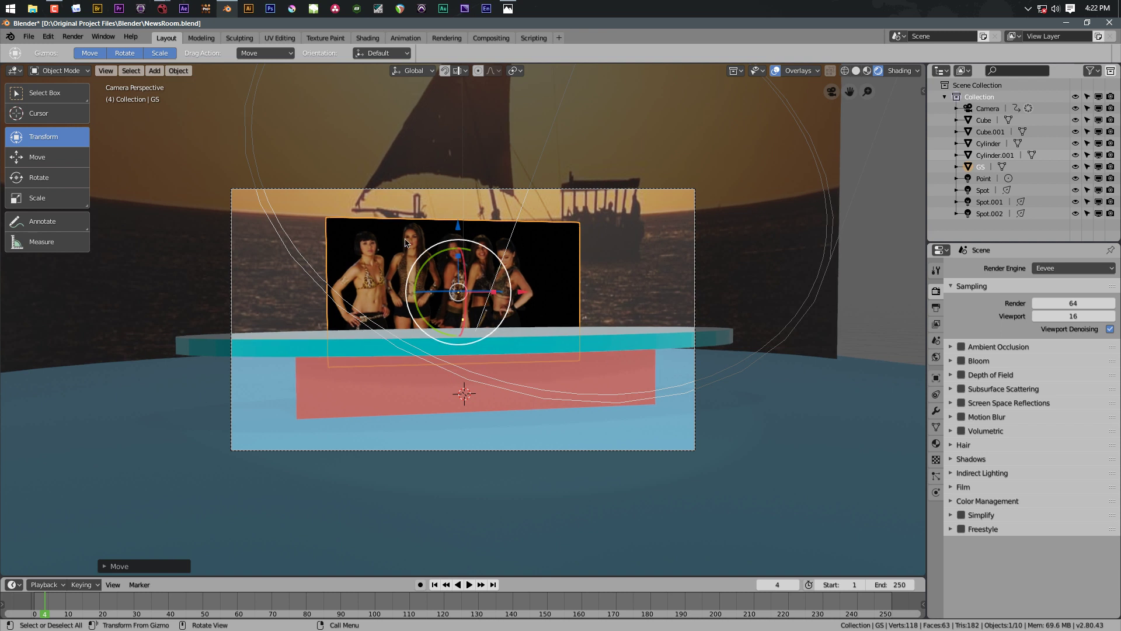
- Set the render engine to Cycles and raise the GS plane slightly more in the camera view
{"action": "left_click", "coordinate": [1062, 272]}
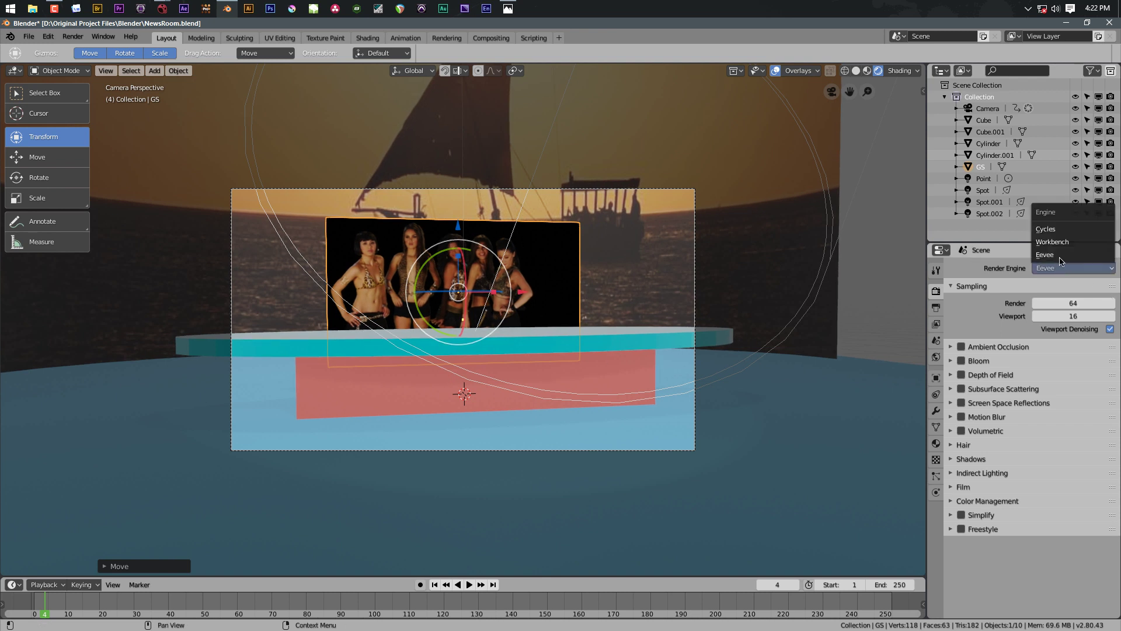
{"action": "left_click", "coordinate": [1069, 230]}
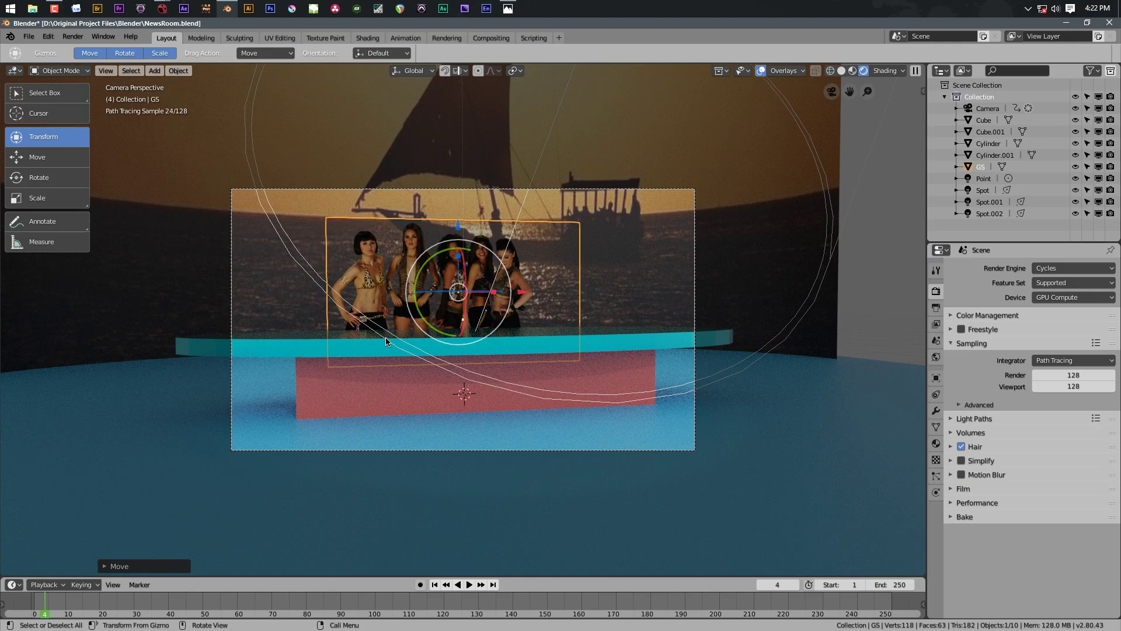
{"action": "scroll", "coordinate": [389, 342], "scroll_direction": "up", "scroll_amount": 2}
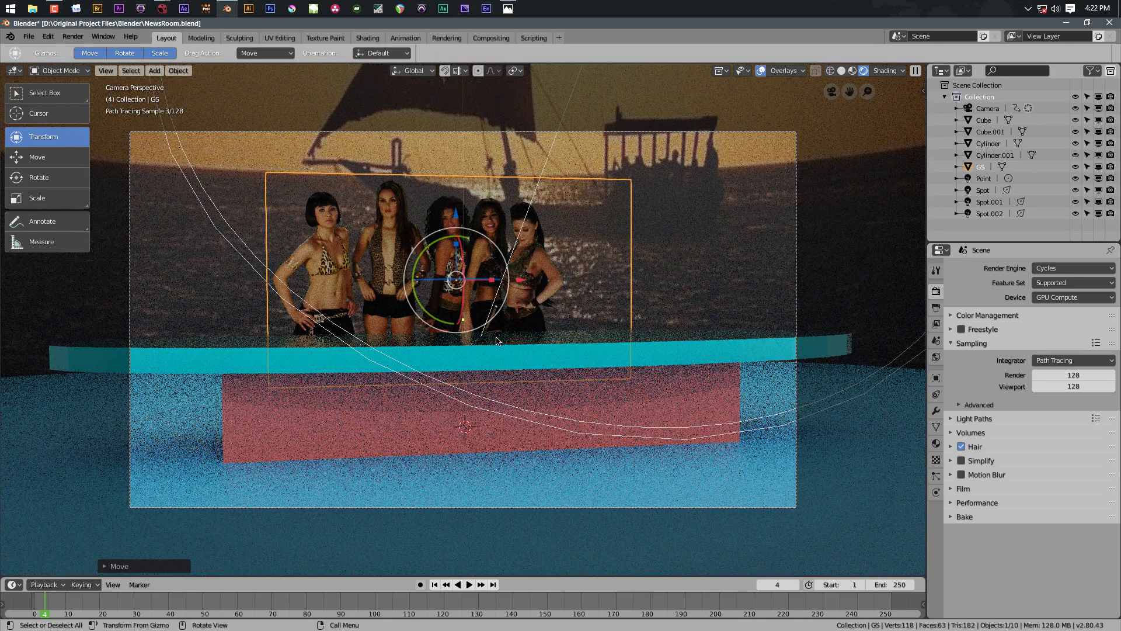
{"action": "left_click_drag", "start_coordinate": [456, 212], "coordinate": [456, 206]}
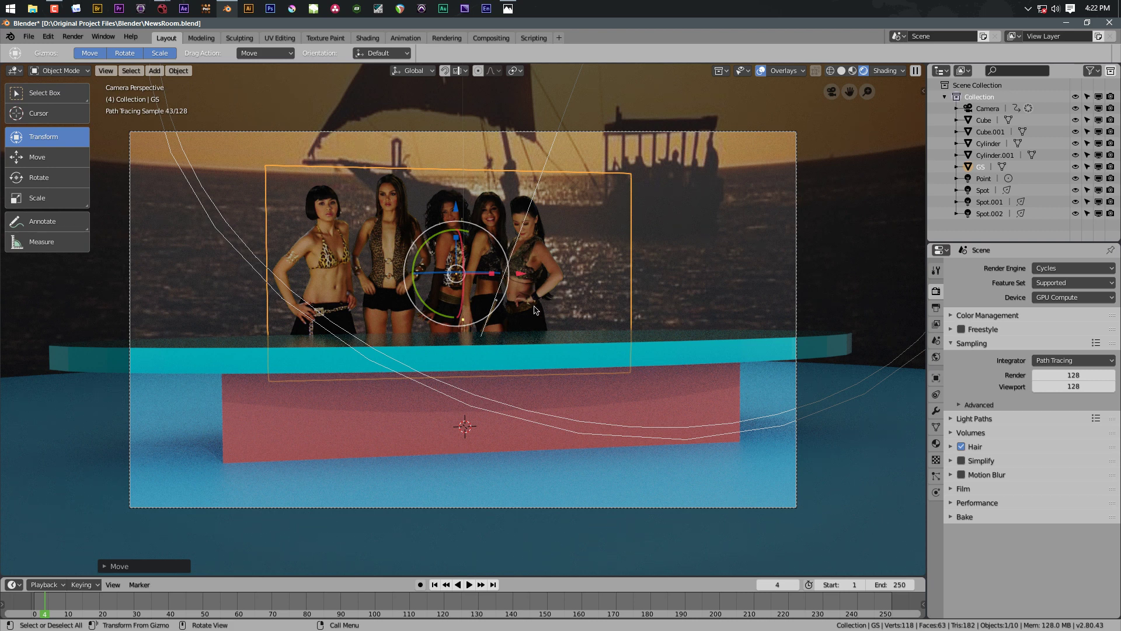
- Select the camera and scrub its animation up to frame 100 to check how the GS plane looks as the camera moves
{"action": "left_click", "coordinate": [425, 510]}
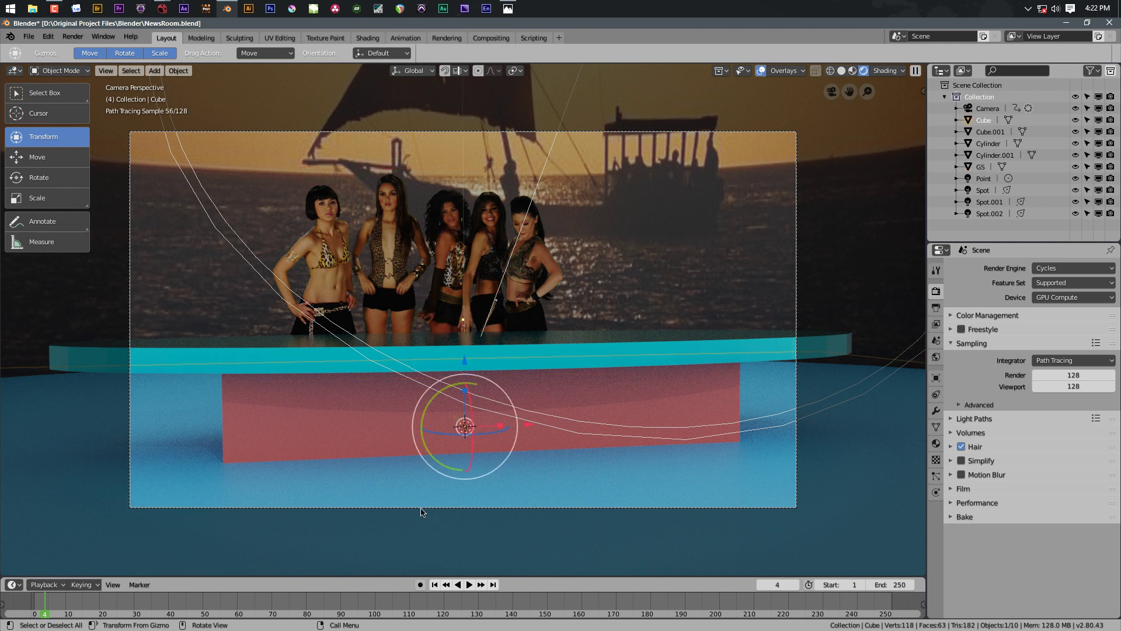
{"action": "left_click", "coordinate": [422, 510]}
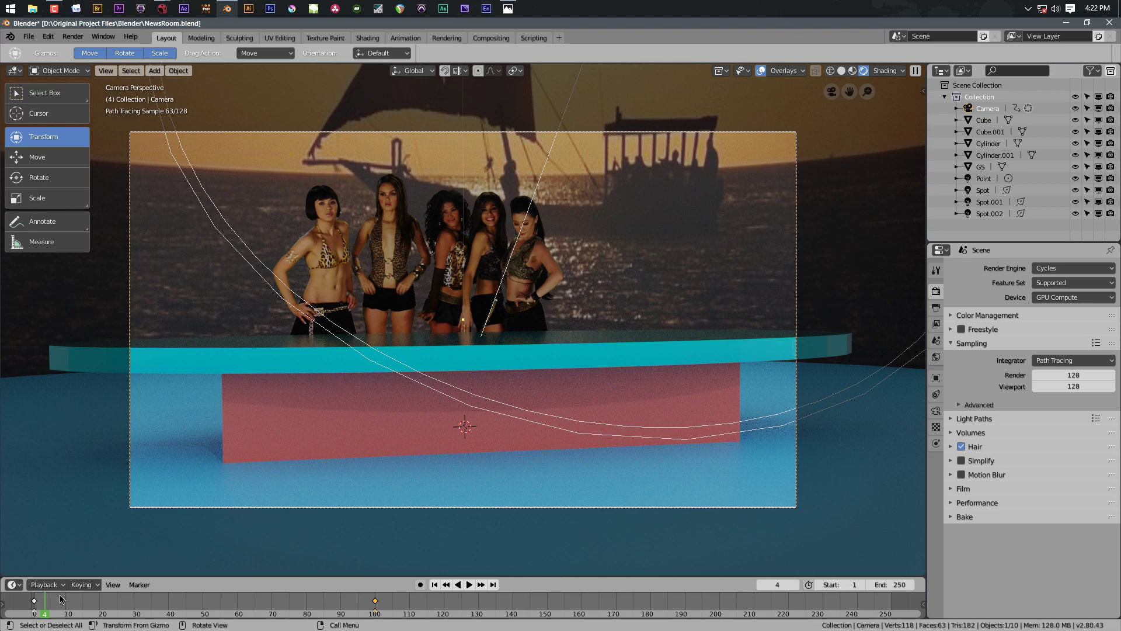
{"action": "left_click_drag", "start_coordinate": [39, 607], "coordinate": [360, 611]}
{"action": "key", "text": "space"}
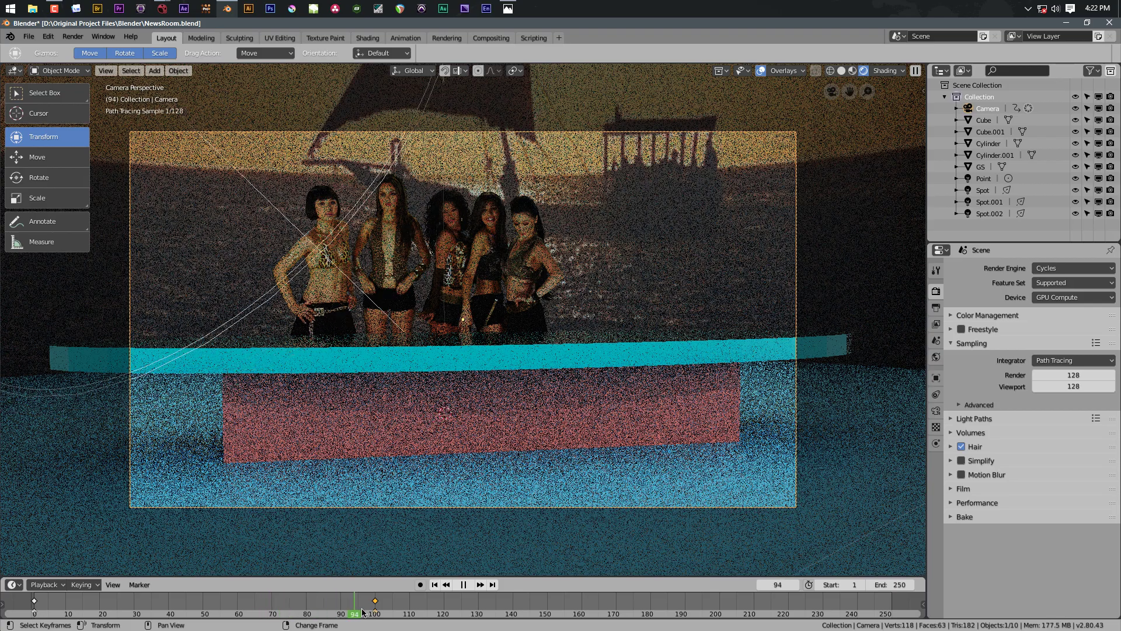
{"action": "key", "text": "space"}
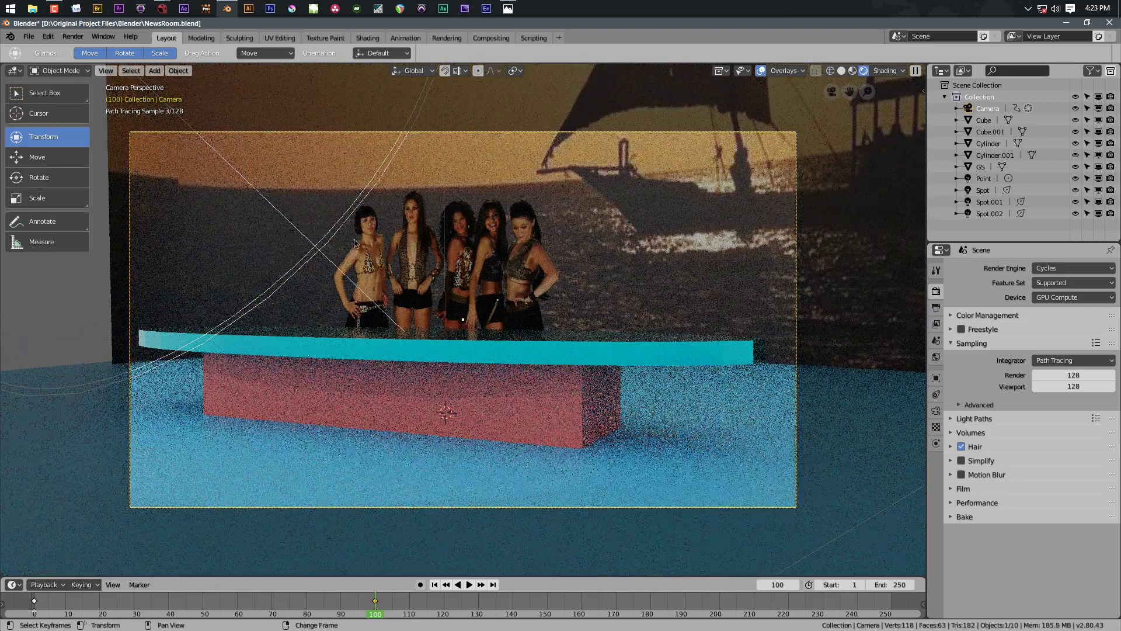
{"action": "left_click_drag", "start_coordinate": [358, 605], "coordinate": [218, 599]}
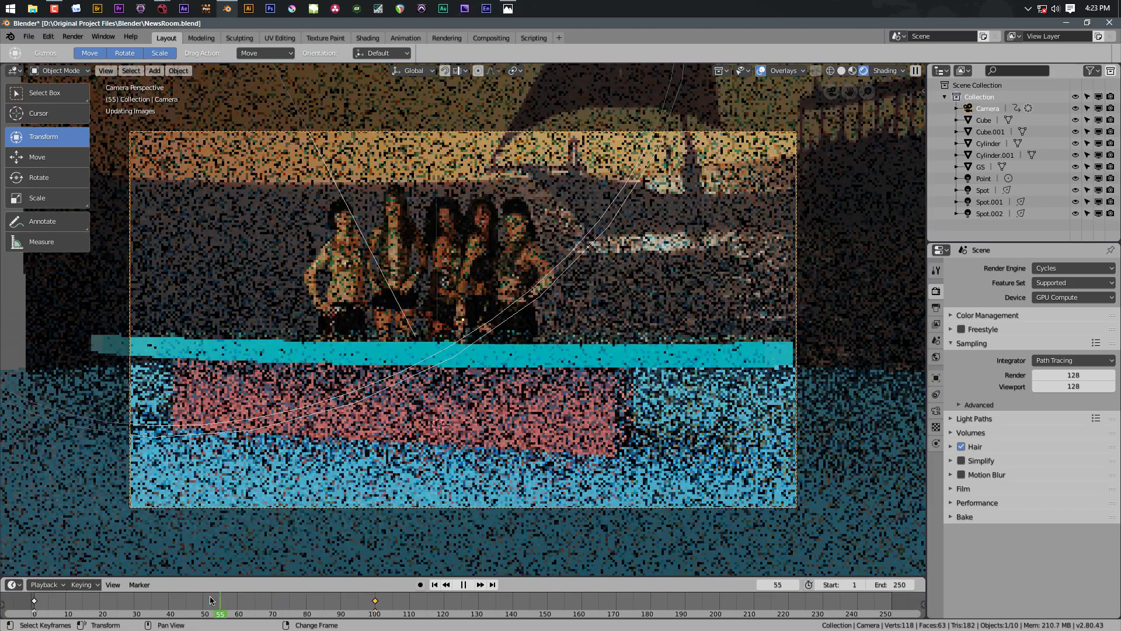
{"action": "left_click", "coordinate": [375, 601]}
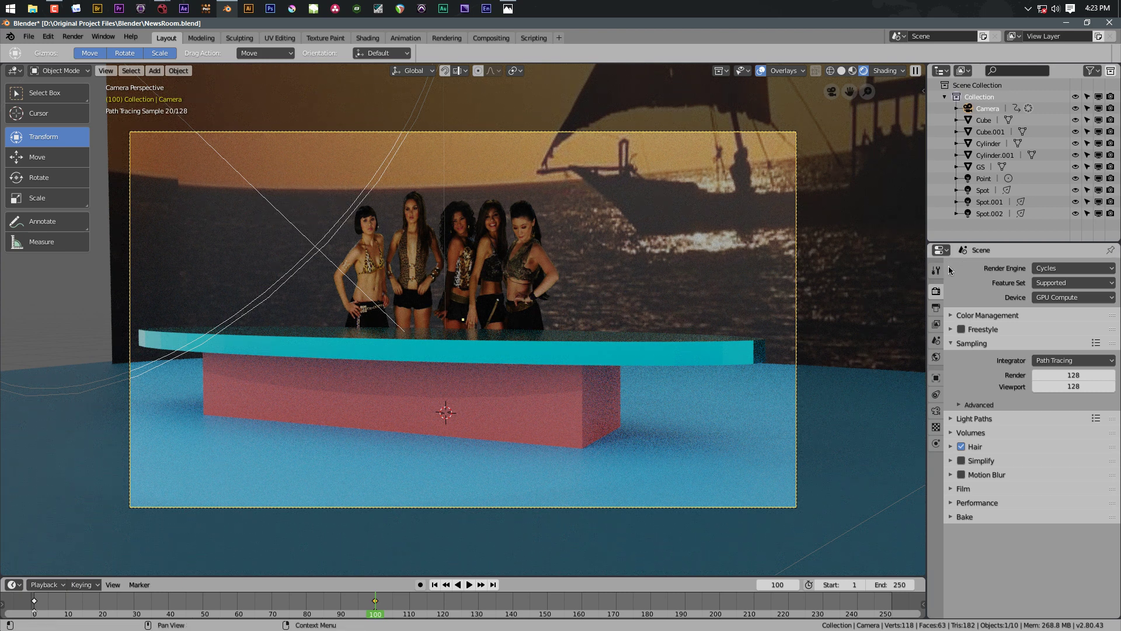
- Set the render engine back to Eevee
{"action": "left_click", "coordinate": [1059, 268]}
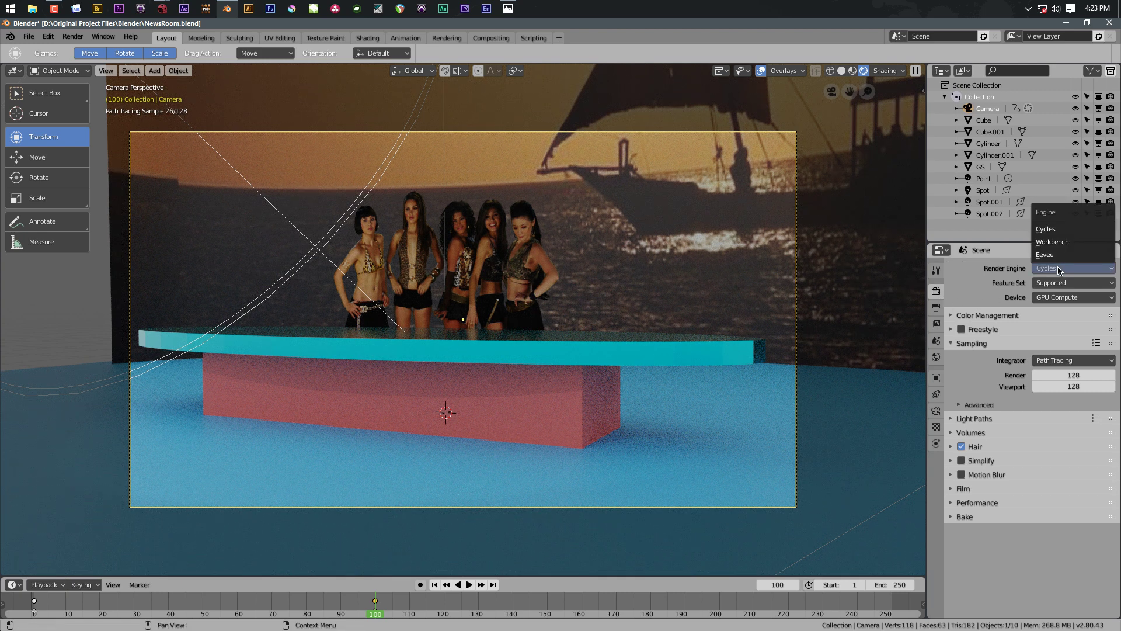
{"action": "left_click", "coordinate": [1054, 268]}
{"action": "left_click", "coordinate": [1054, 268]}
{"action": "left_click", "coordinate": [1049, 257]}
- Select the GS plane and add a Track To constraint to it with Camera as the target
{"action": "middle_click_drag", "start_coordinate": [623, 331], "coordinate": [703, 349]}
{"action": "left_click", "coordinate": [521, 281]}
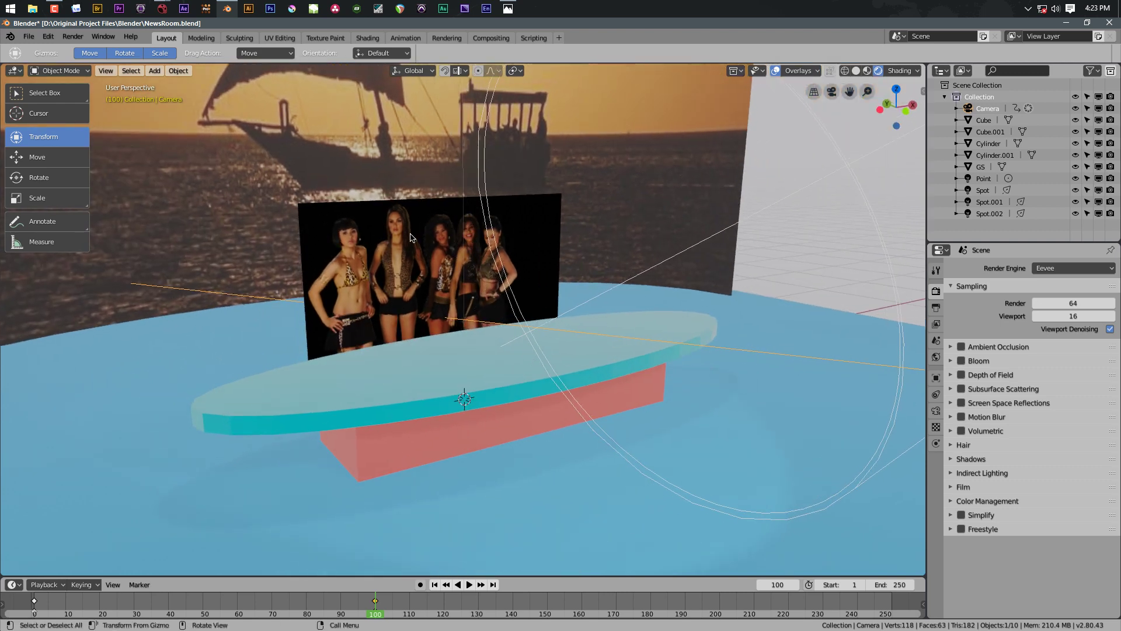
{"action": "left_click", "coordinate": [529, 201]}
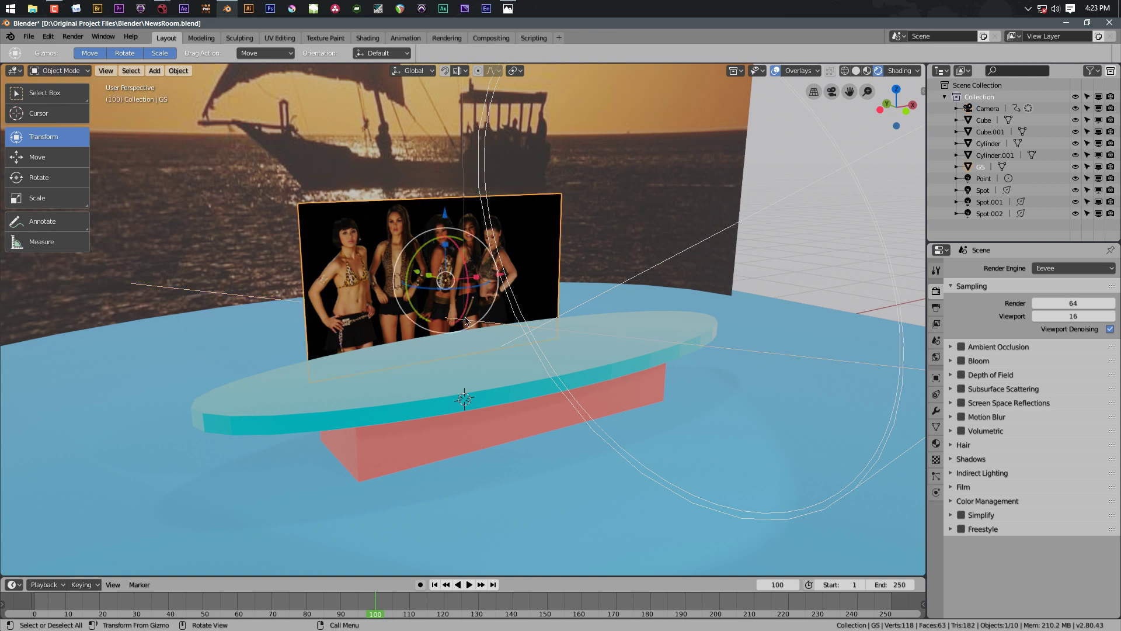
{"action": "left_click", "coordinate": [936, 394]}
{"action": "left_click", "coordinate": [971, 268]}
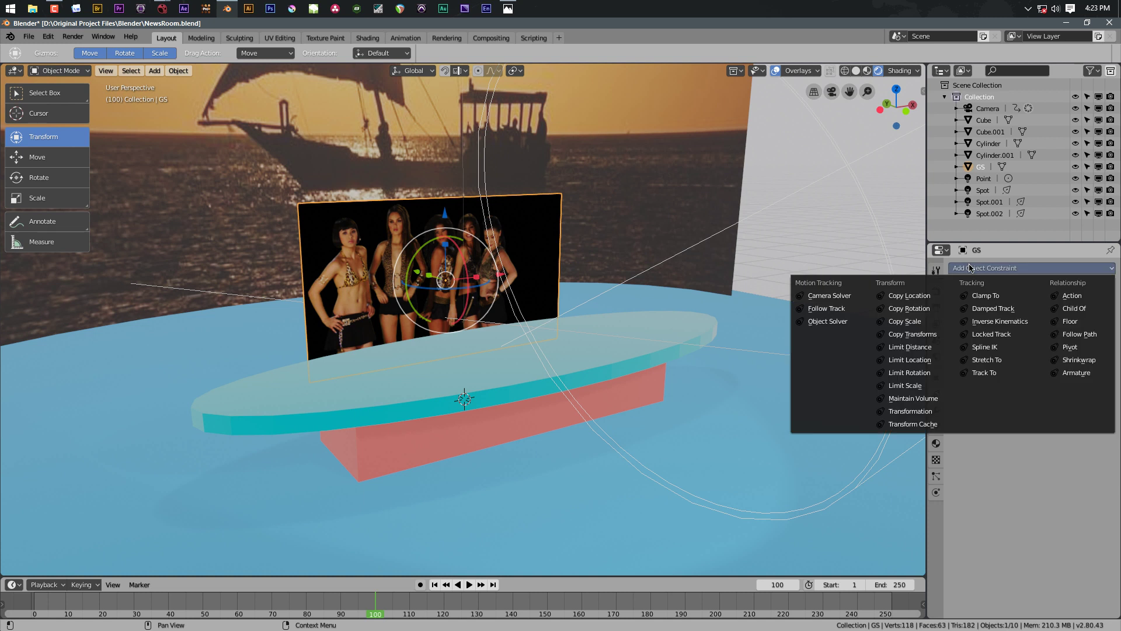
{"action": "left_click", "coordinate": [983, 373]}
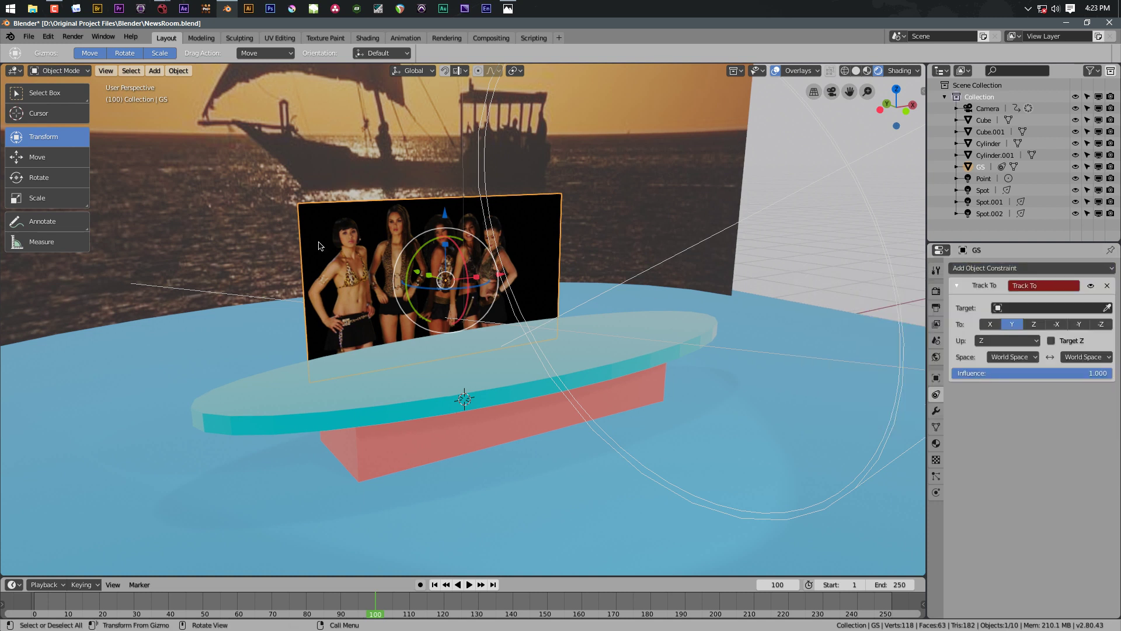
{"action": "left_click", "coordinate": [1025, 304]}
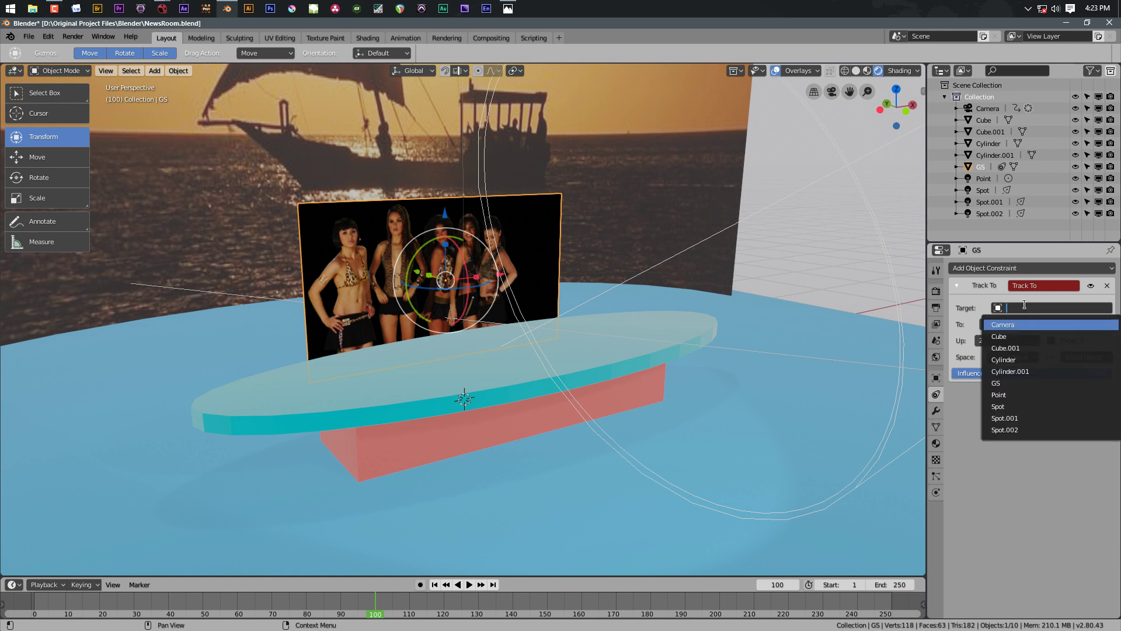
{"action": "left_click", "coordinate": [1001, 325]}
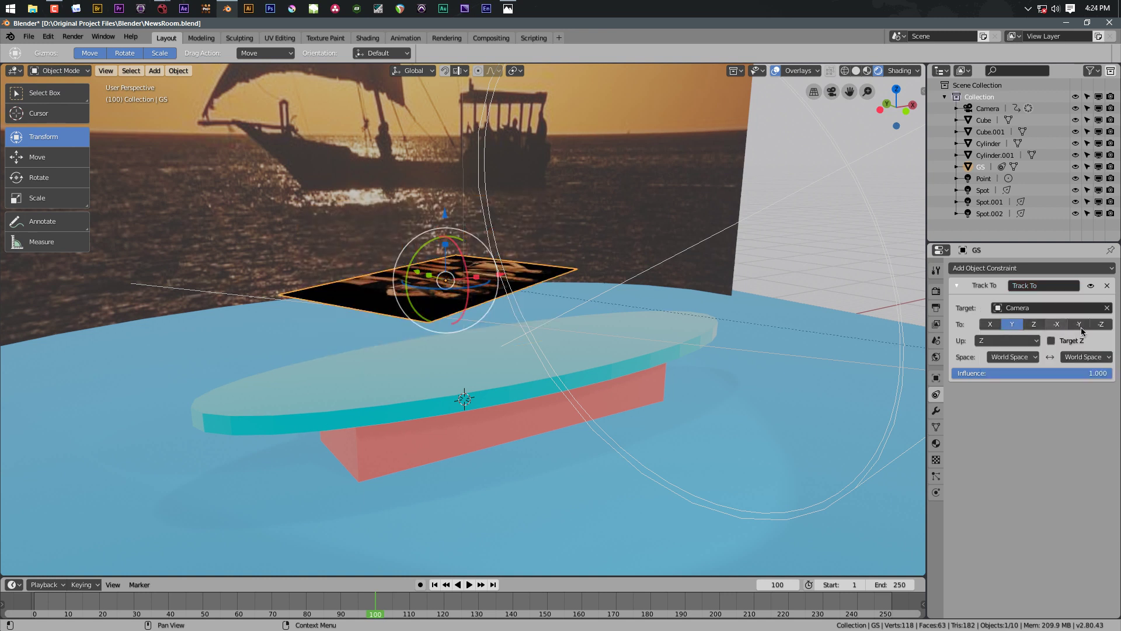
- Set the Track To constraint's To axis to -Z and its Up axis to Y
{"action": "left_click", "coordinate": [1102, 324]}
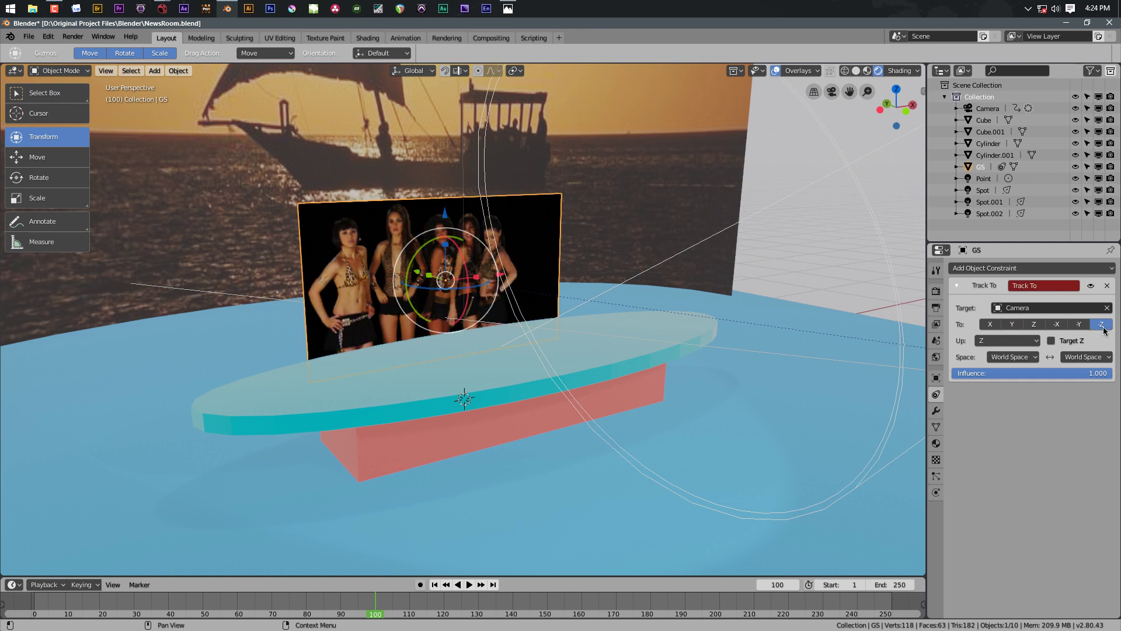
{"action": "left_click", "coordinate": [1014, 345]}
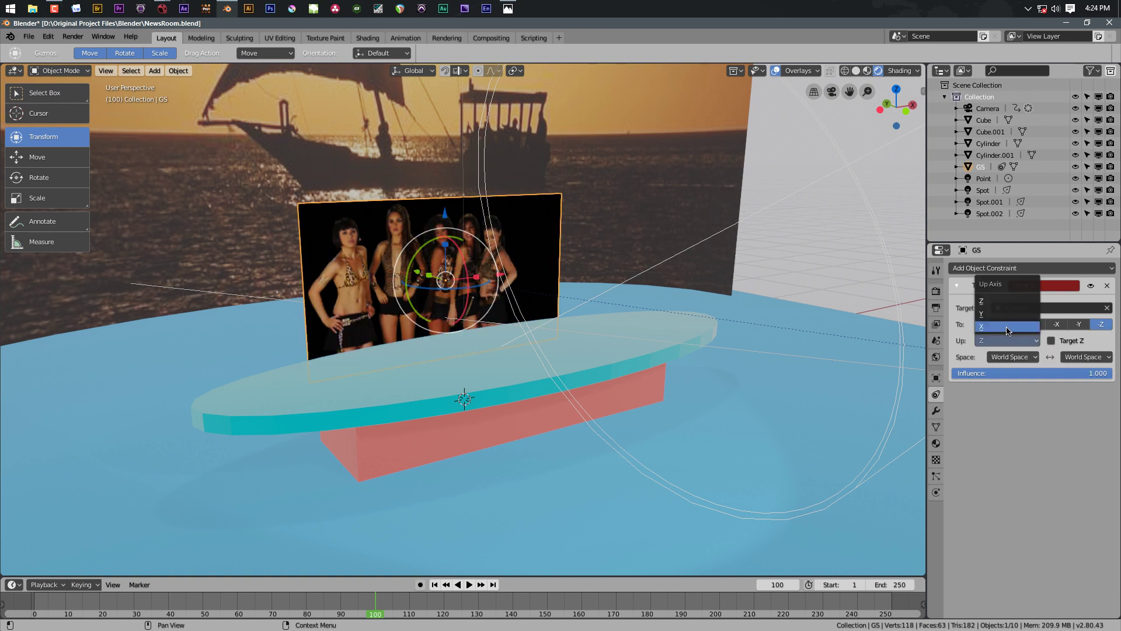
{"action": "left_click", "coordinate": [1007, 315]}
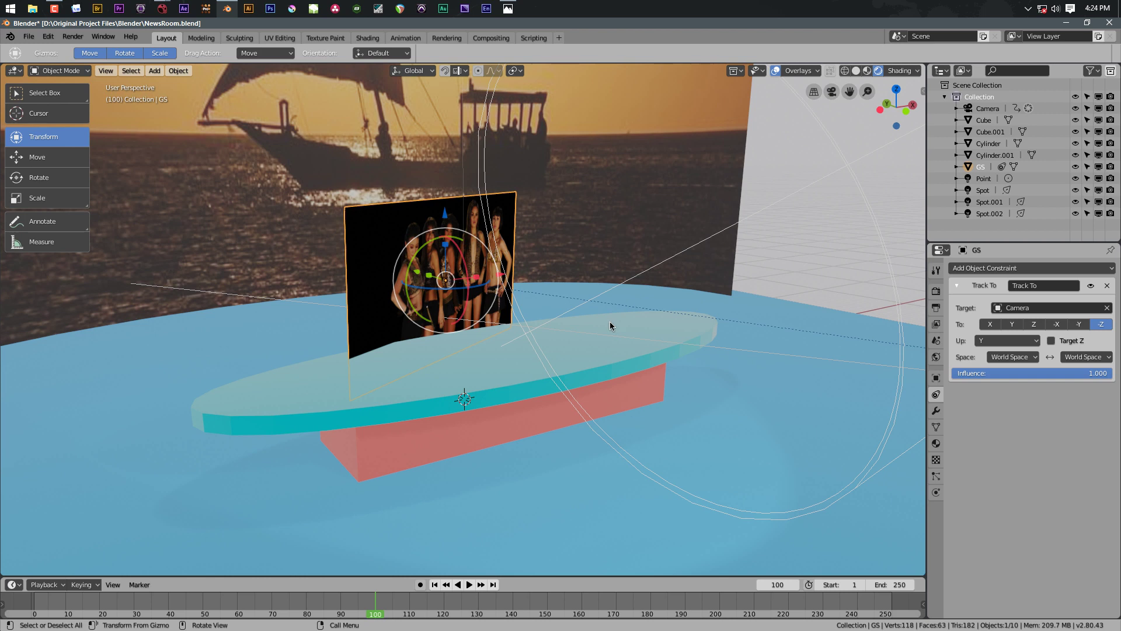
- View the whole set and scrub from frame 100 back to frame 0 to check how the GS plane tracks the camera
{"action": "scroll", "coordinate": [520, 339], "scroll_direction": "down", "scroll_amount": 6}
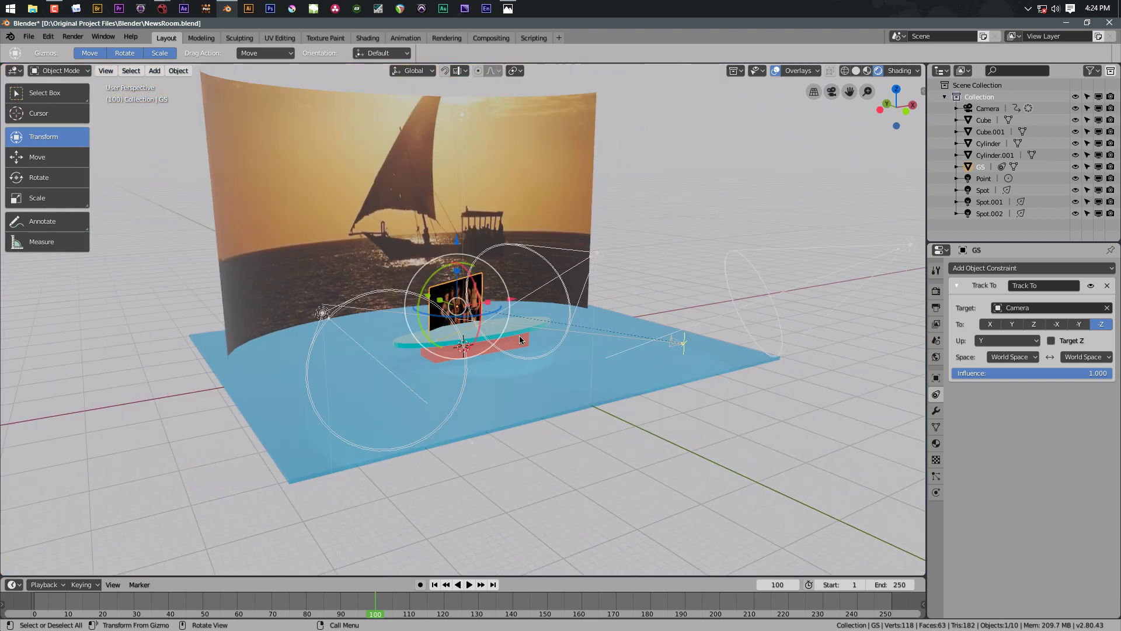
{"action": "key", "text": "shift+Left"}
{"action": "key", "text": "space"}
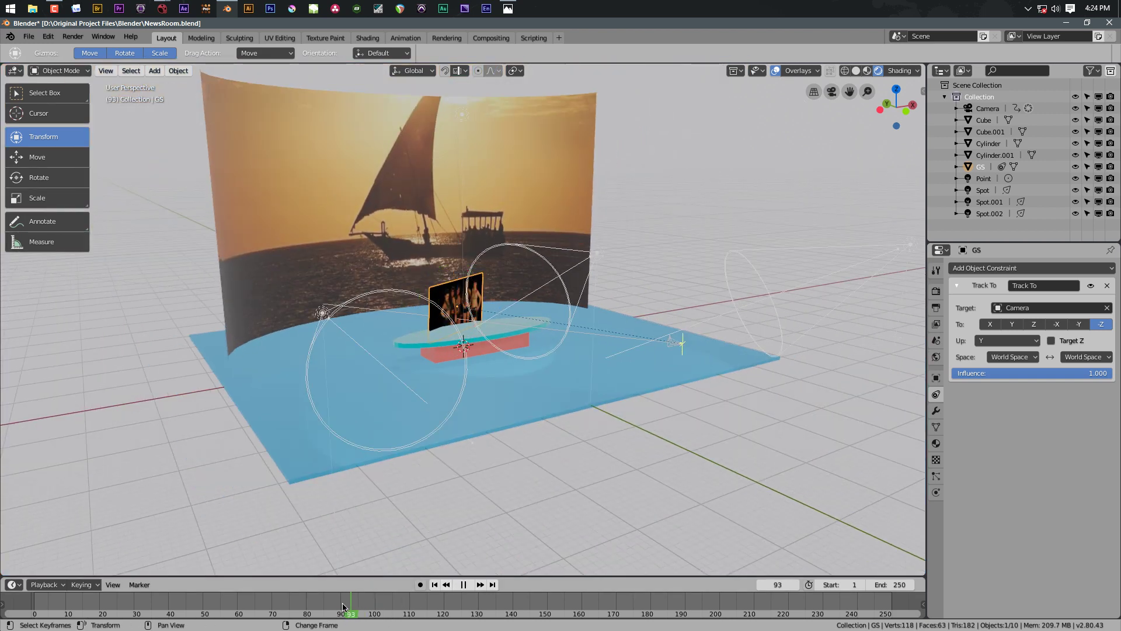
{"action": "left_click", "coordinate": [35, 599]}
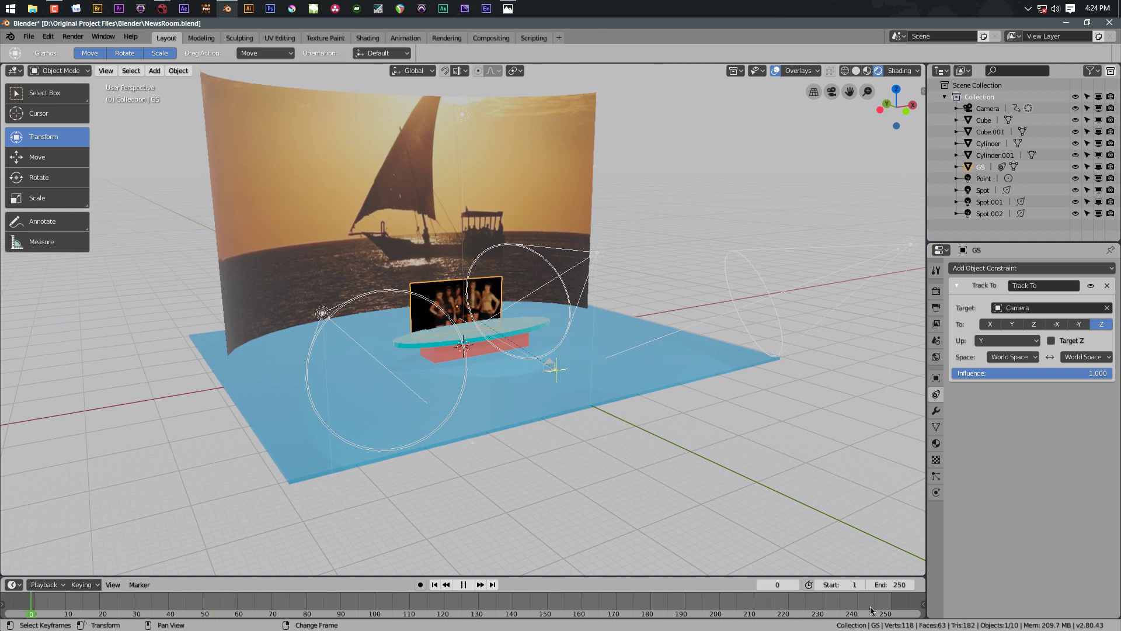
- At frame 1, move the camera along X towards the opposite side of the desk, rotate it, and insert a LocRot keyframe
{"action": "left_click", "coordinate": [36, 605]}
{"action": "key", "text": "space"}
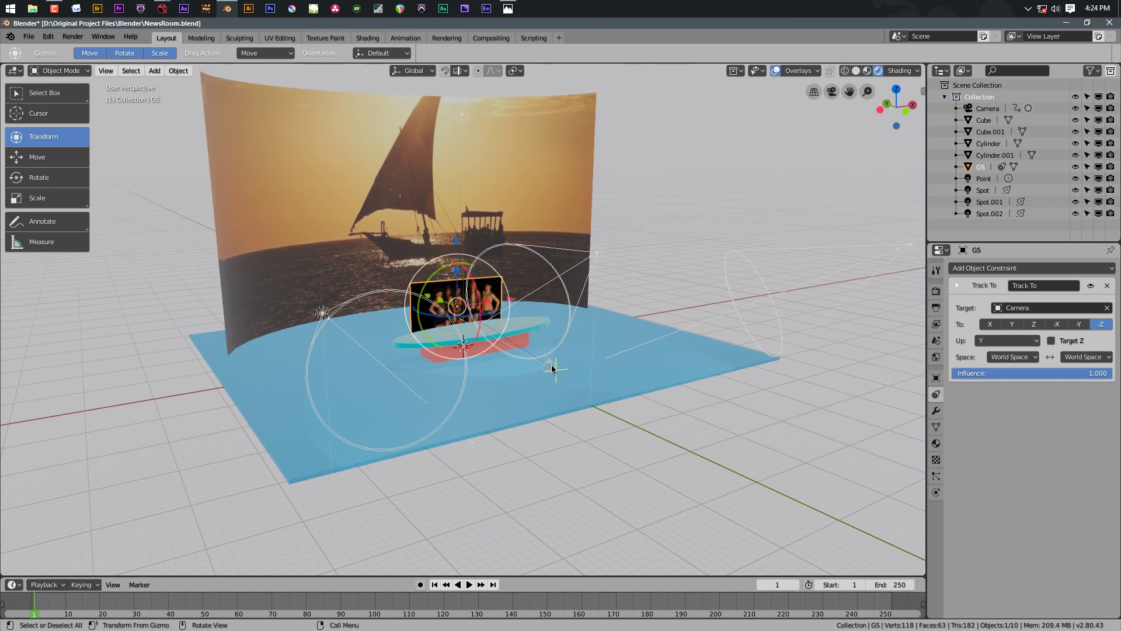
{"action": "left_click", "coordinate": [551, 364]}
{"action": "left_click", "coordinate": [552, 365]}
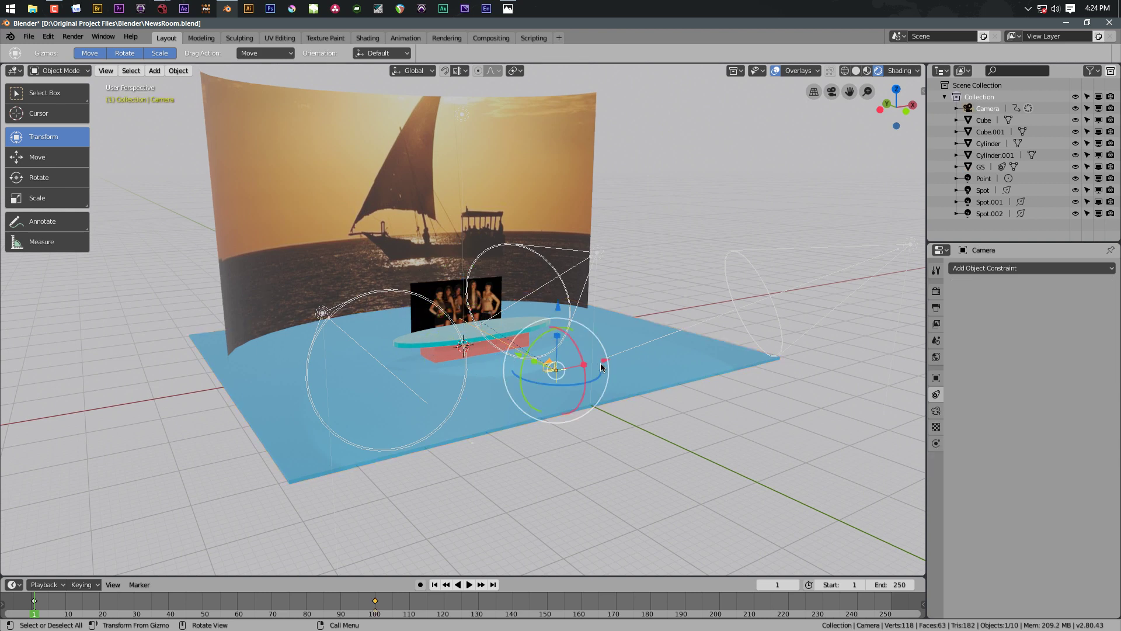
{"action": "left_click_drag", "start_coordinate": [606, 365], "coordinate": [513, 378]}
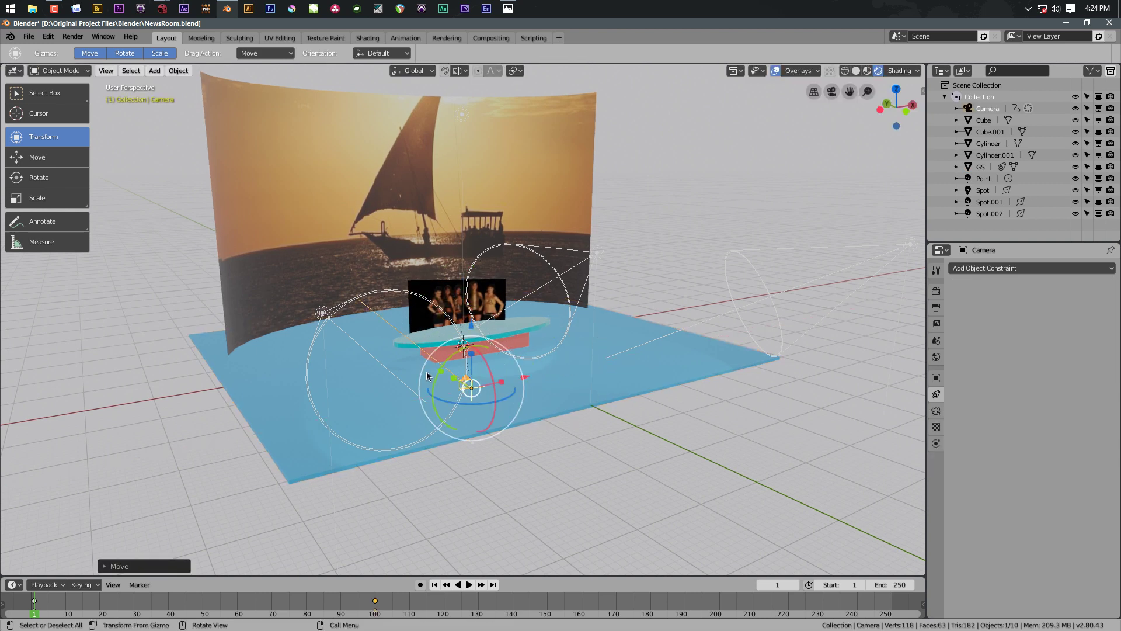
{"action": "mouse_move", "coordinate": [492, 404]}
{"action": "left_mouse_down"}
{"action": "mouse_move", "coordinate": [475, 400]}
{"action": "mouse_move", "coordinate": [481, 408]}
{"action": "left_mouse_up"}
{"action": "key", "text": "i"}
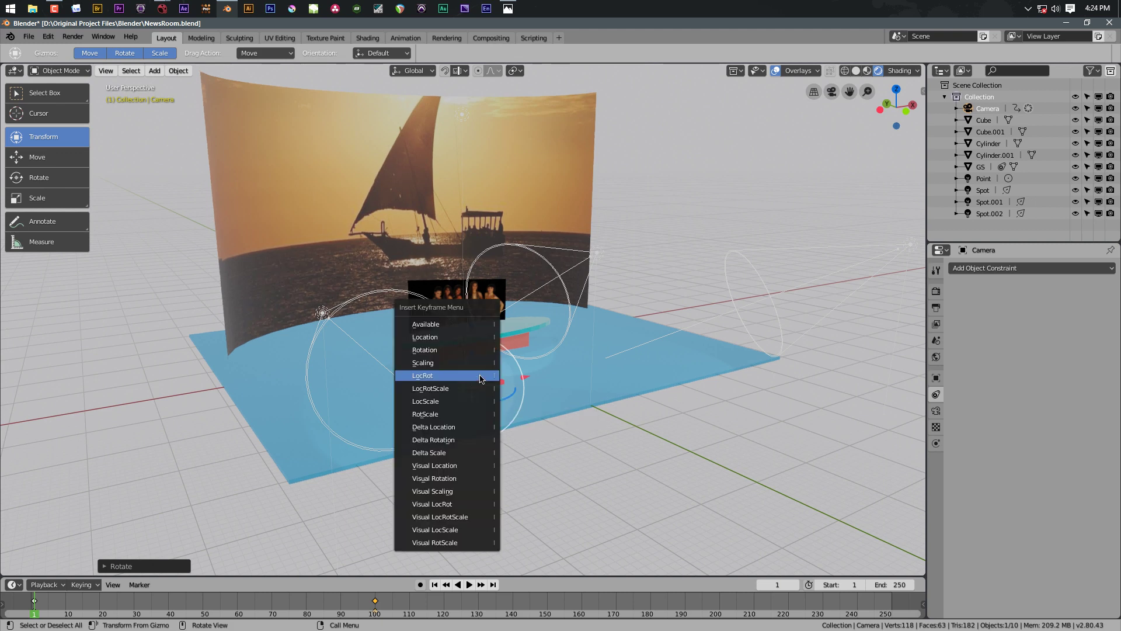
{"action": "left_click", "coordinate": [480, 378]}
- Play and scrub the animation up to about frame 97 to check the camera move and the GS plane's tracking
{"action": "key", "text": "space"}
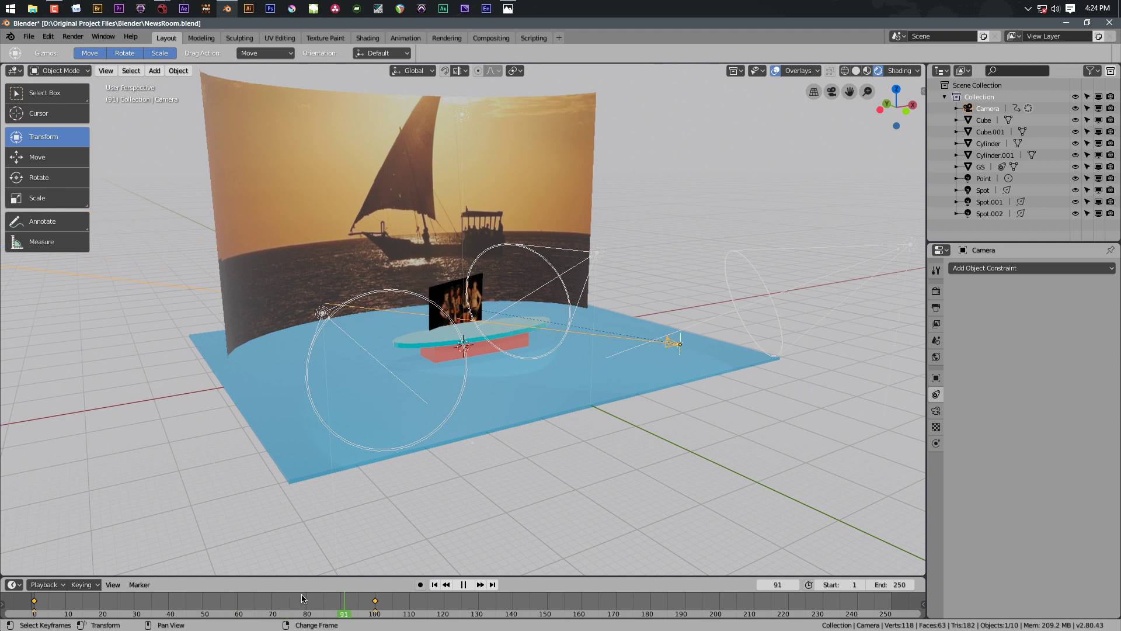
{"action": "key", "text": "shift+ctrl+space"}
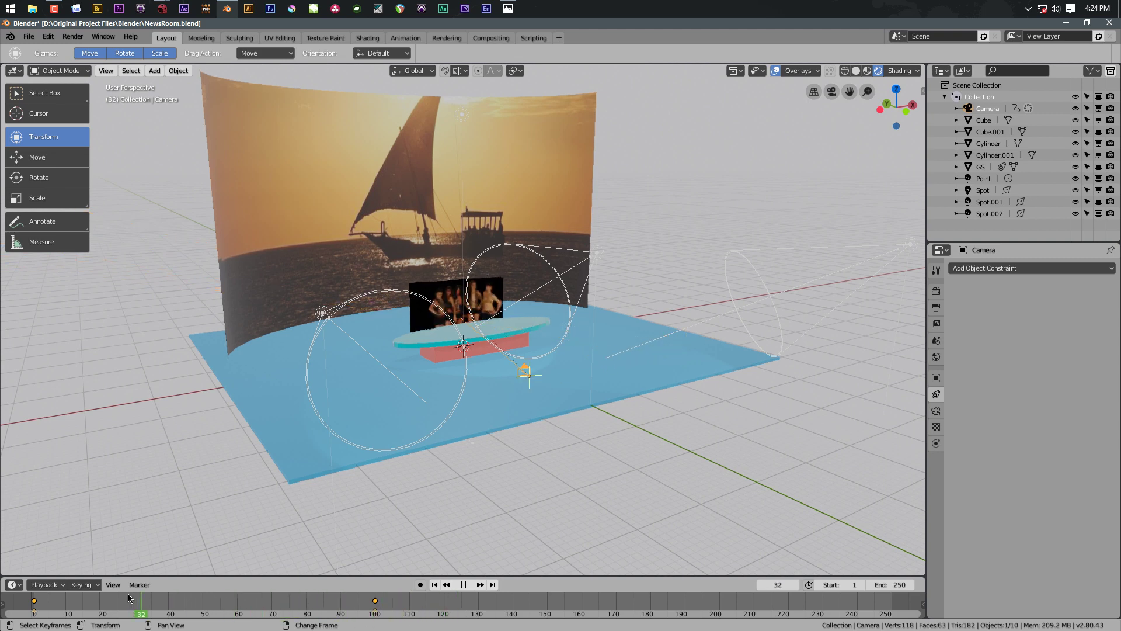
{"action": "left_click", "coordinate": [367, 597]}
{"action": "key", "text": "space"}
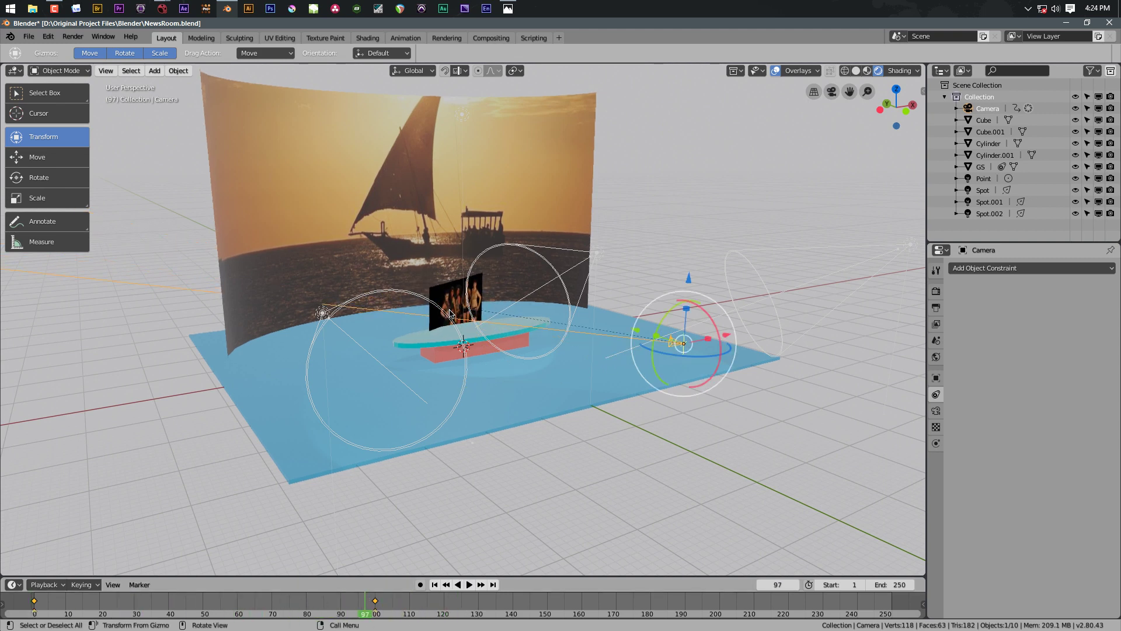
- Move the GS plane backwards along the Y axis, away from the desk's front edge
{"action": "scroll", "coordinate": [441, 352], "scroll_direction": "up", "scroll_amount": 6}
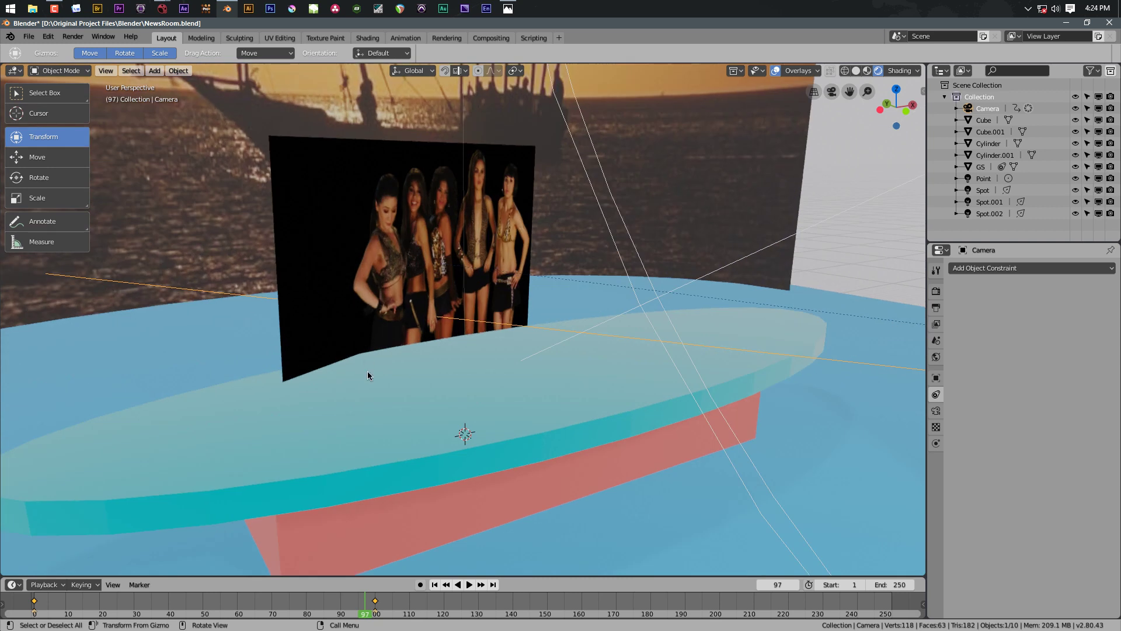
{"action": "scroll", "coordinate": [387, 282], "scroll_direction": "down", "scroll_amount": 4}
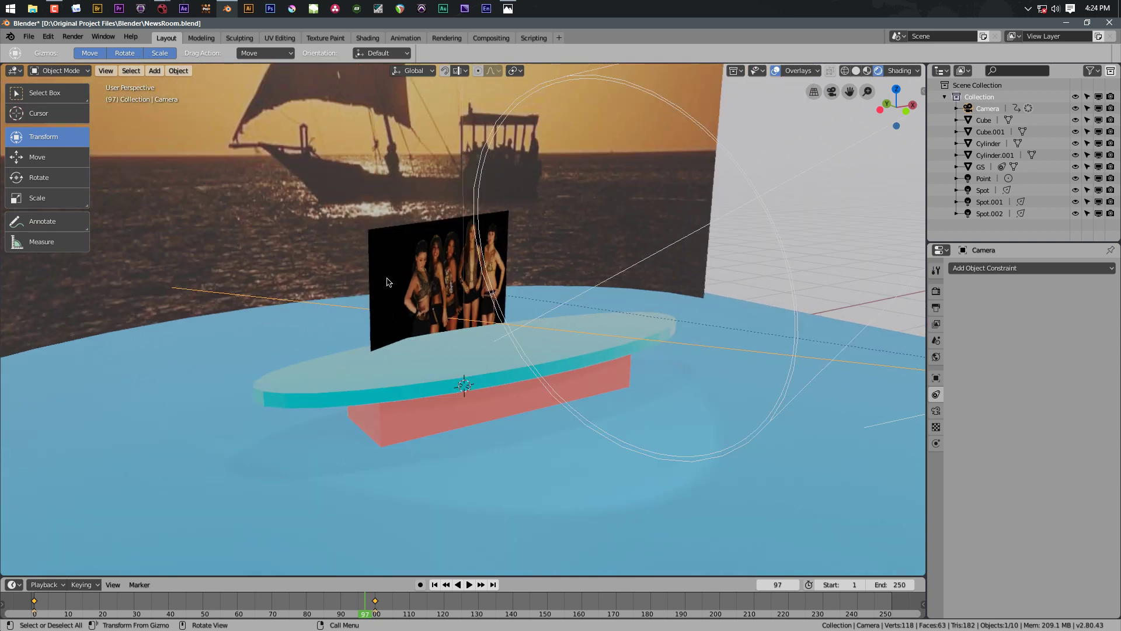
{"action": "left_click", "coordinate": [439, 278]}
{"action": "key", "text": "g"}
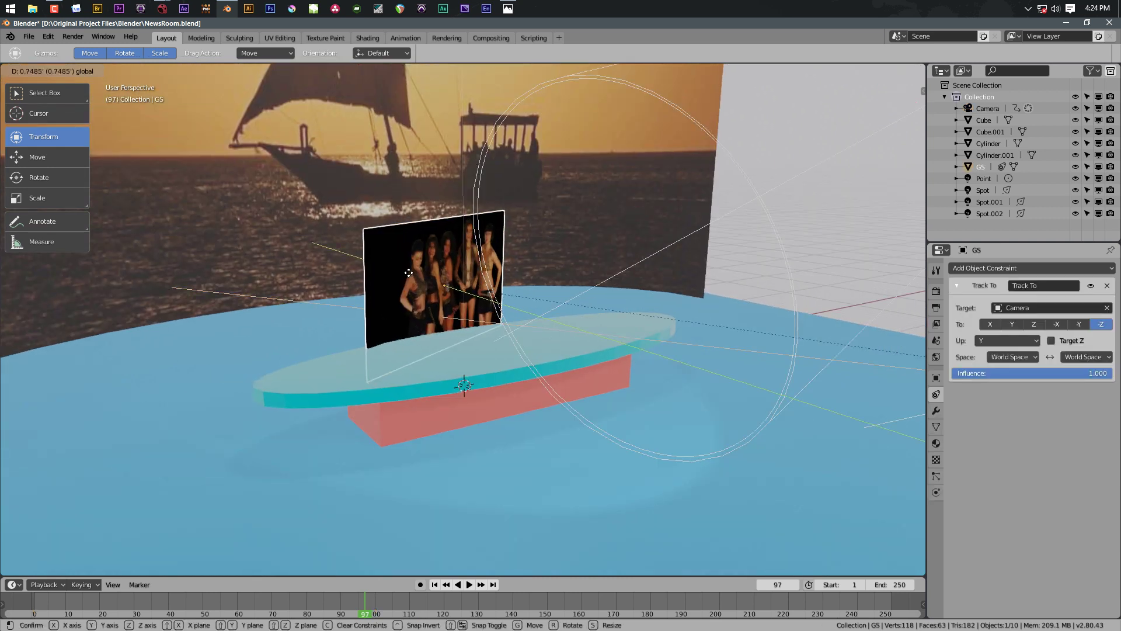
{"action": "left_click", "coordinate": [398, 268]}
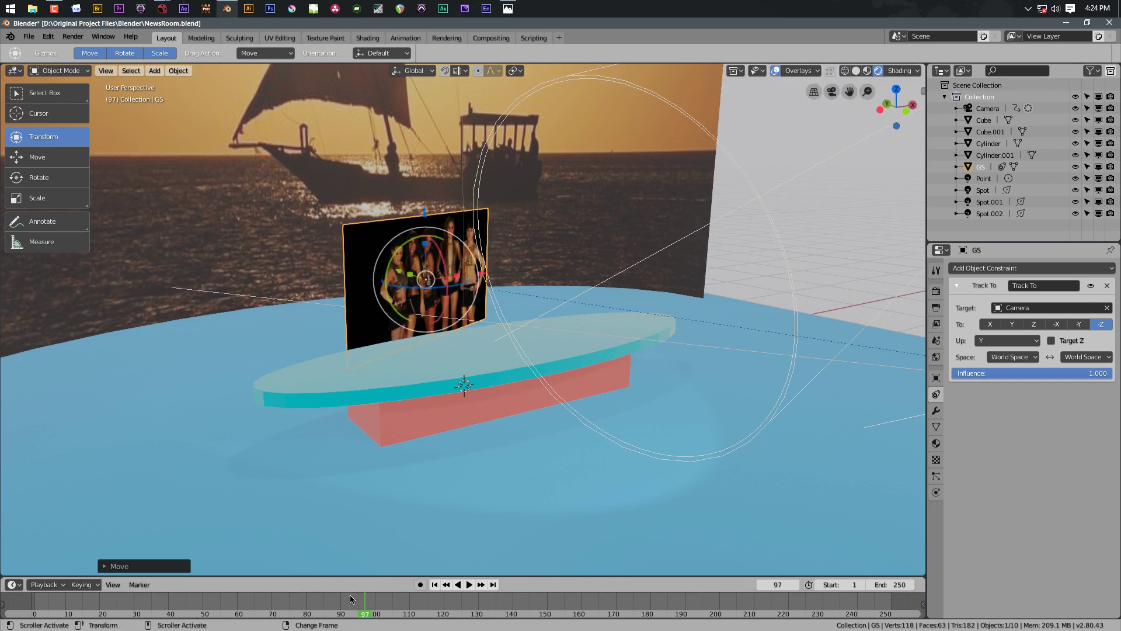
- Play the animation to check the GS plane's position behind the desk, and look through the camera
{"action": "left_click", "coordinate": [196, 603]}
{"action": "key", "text": "space"}
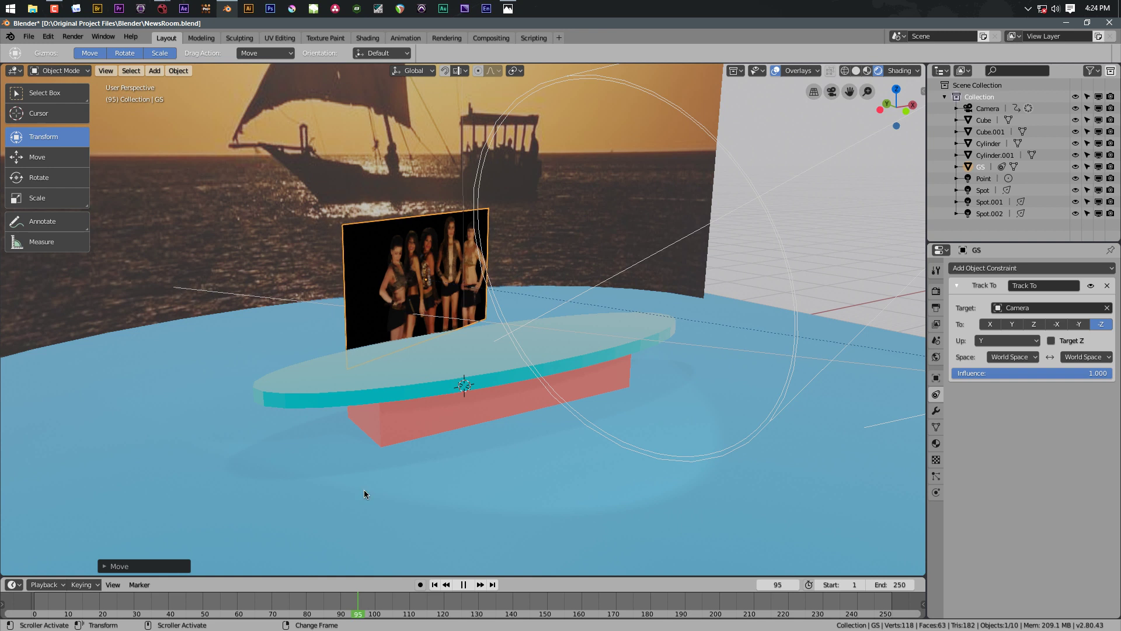
{"action": "key", "text": "space"}
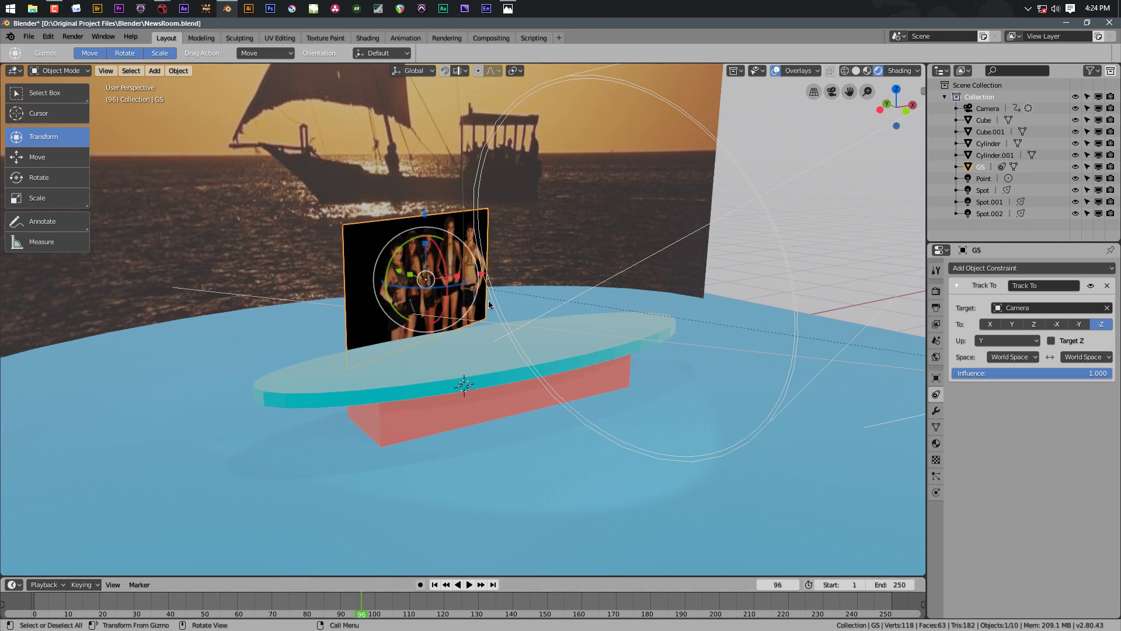
{"action": "key", "text": "KP_0"}
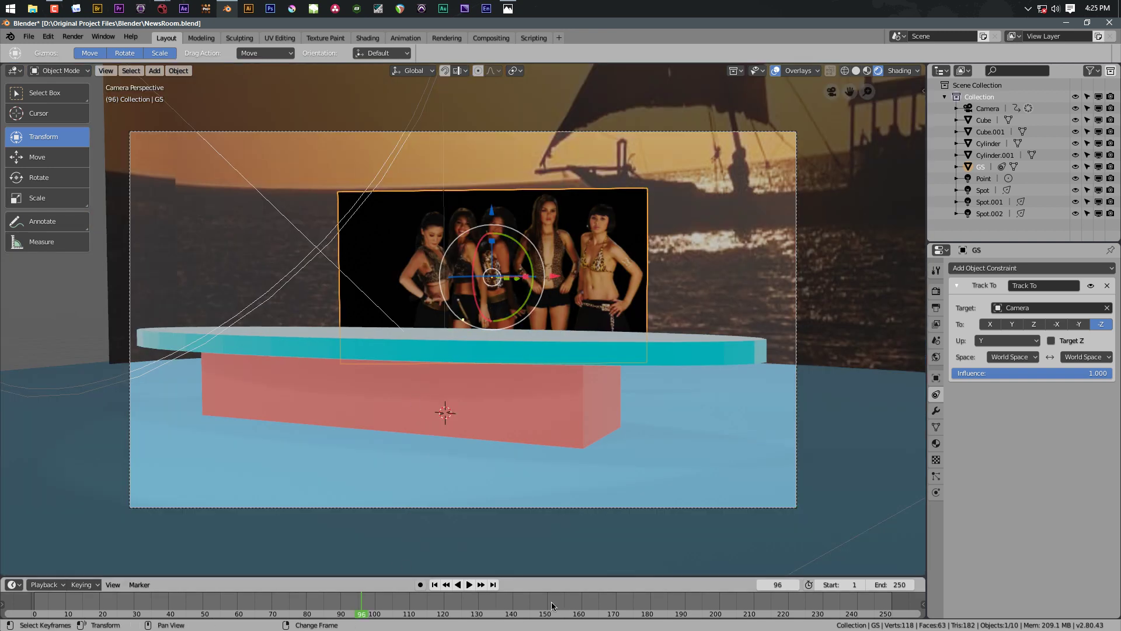
- Set the scene's end frame to 100 and play the animation through the camera view
{"action": "left_click", "coordinate": [936, 306]}
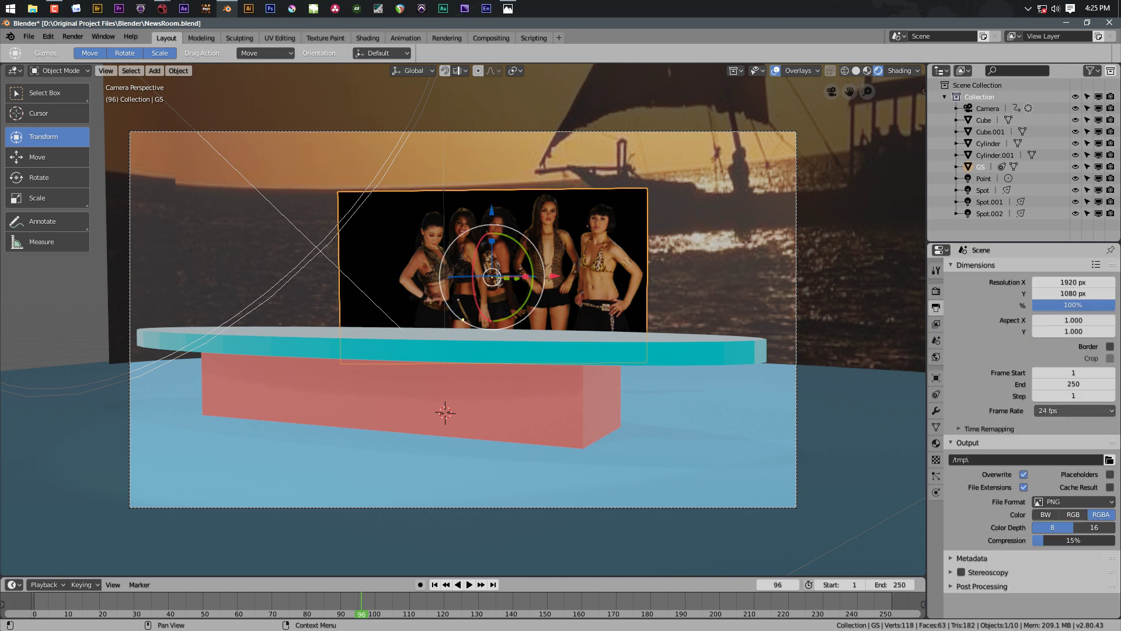
{"action": "left_click", "coordinate": [1053, 380]}
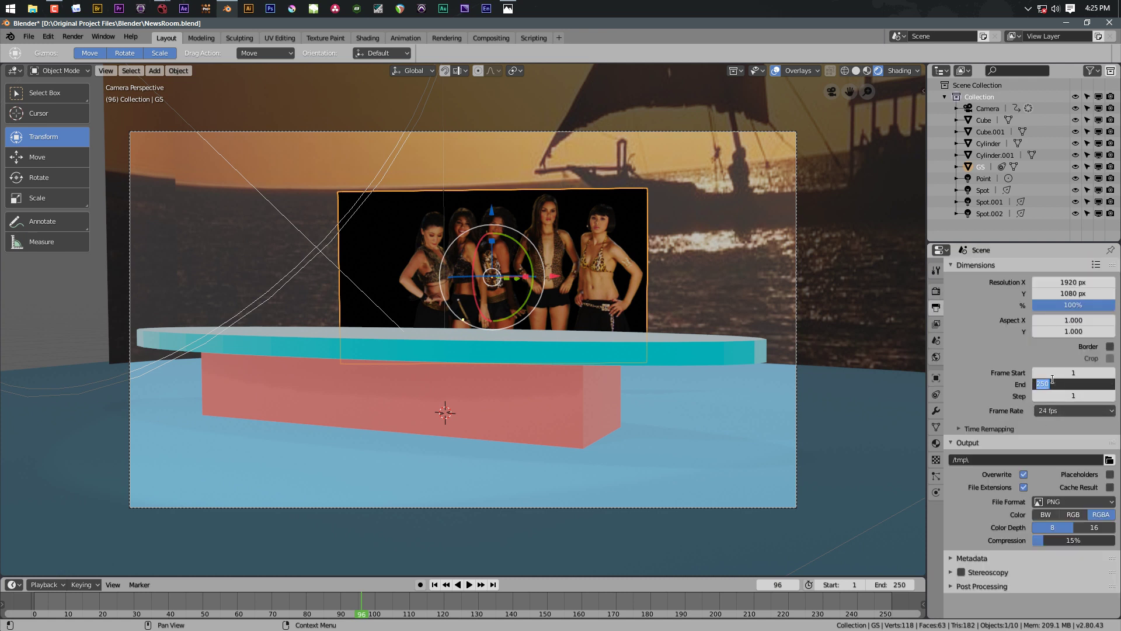
{"action": "key", "text": "Return"}
{"action": "left_click", "coordinate": [1052, 381]}
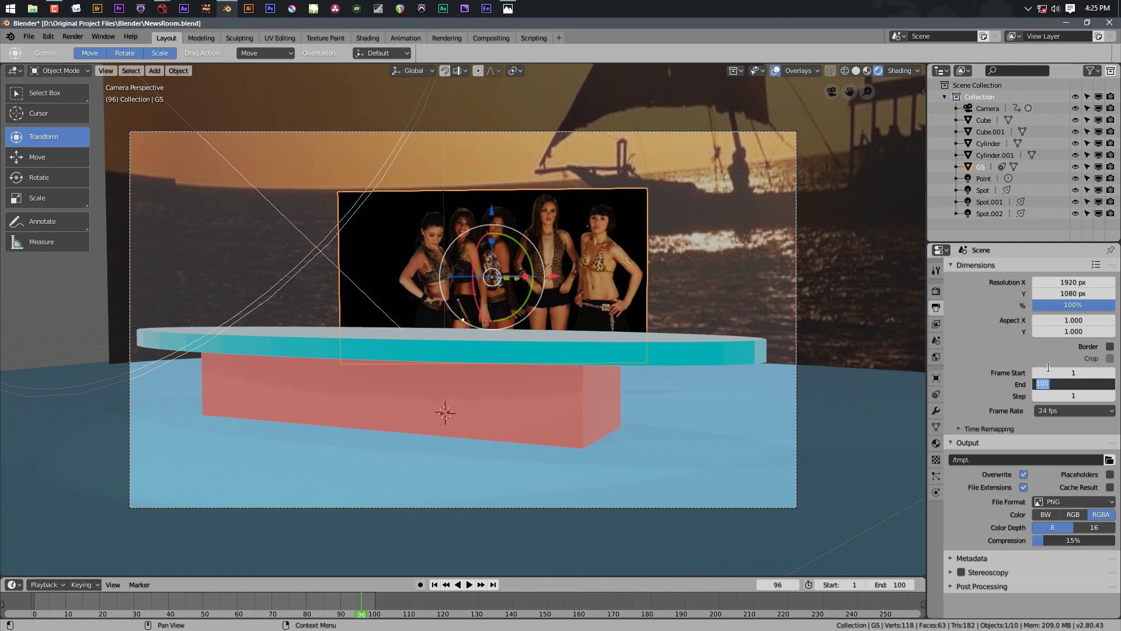
{"action": "key", "text": "Return"}
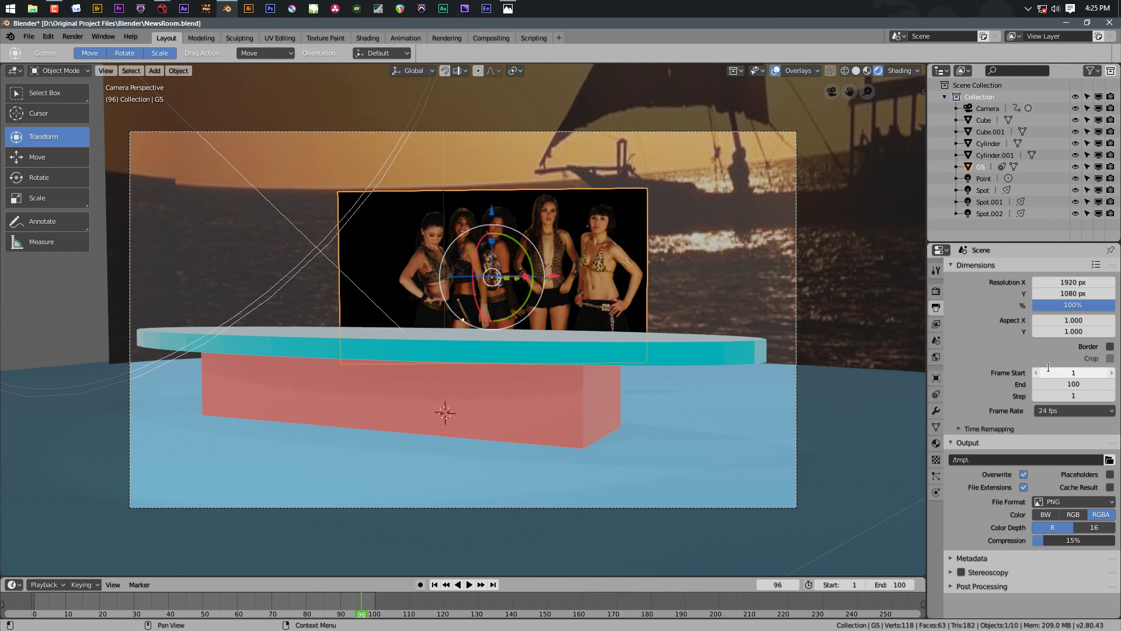
{"action": "left_click", "coordinate": [468, 584]}
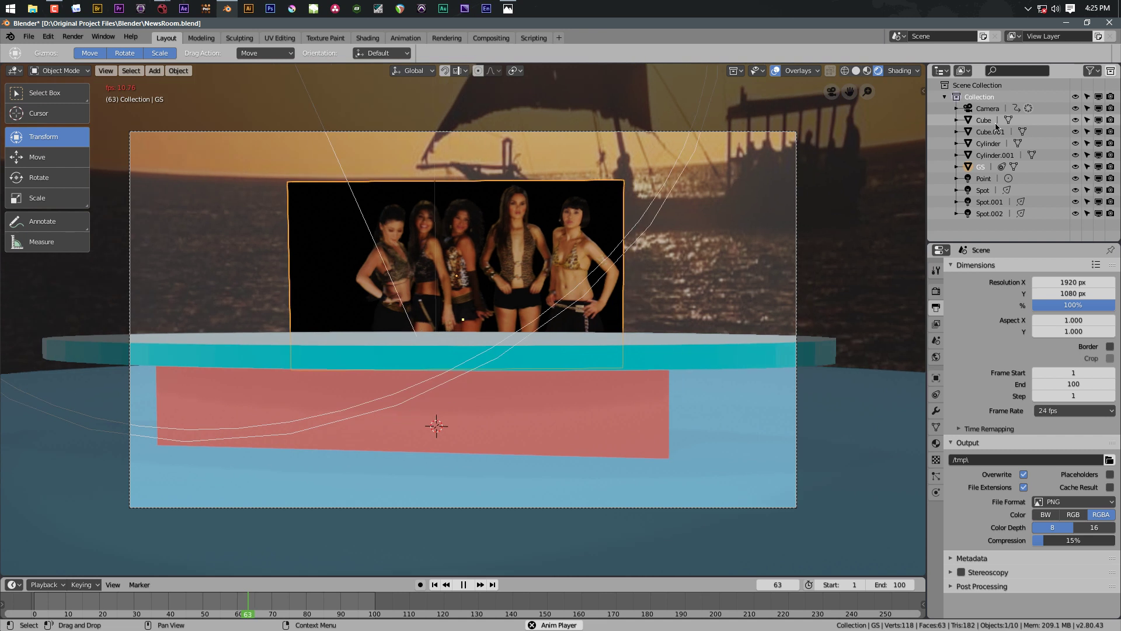
{"action": "left_click", "coordinate": [464, 584]}
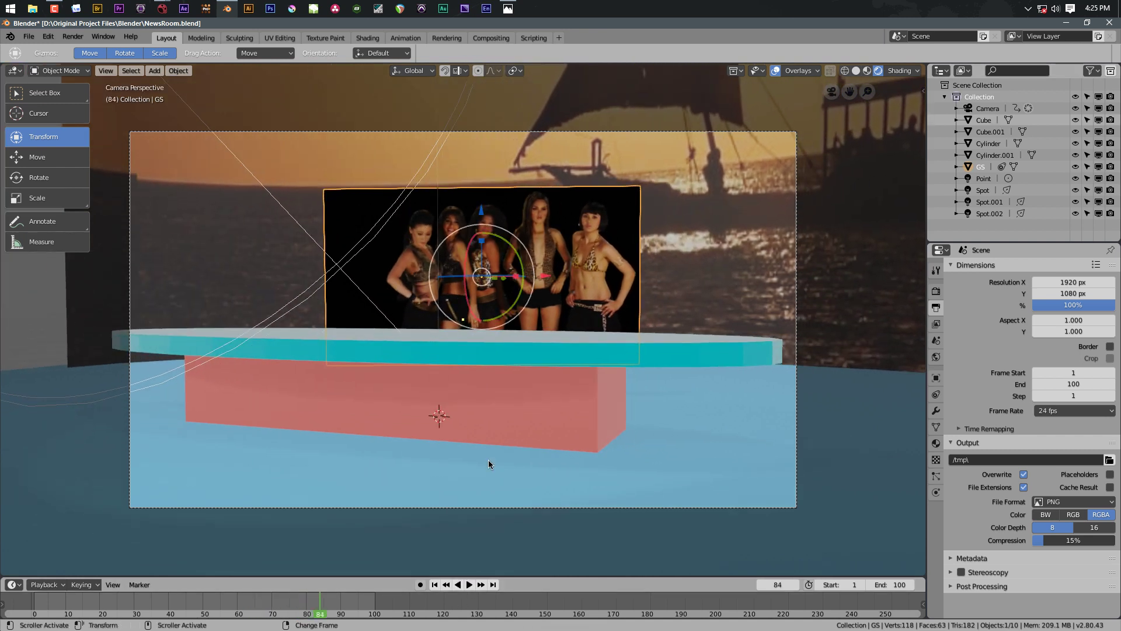
- Switch the render engine from Eevee to Cycles
{"action": "left_click", "coordinate": [935, 291]}
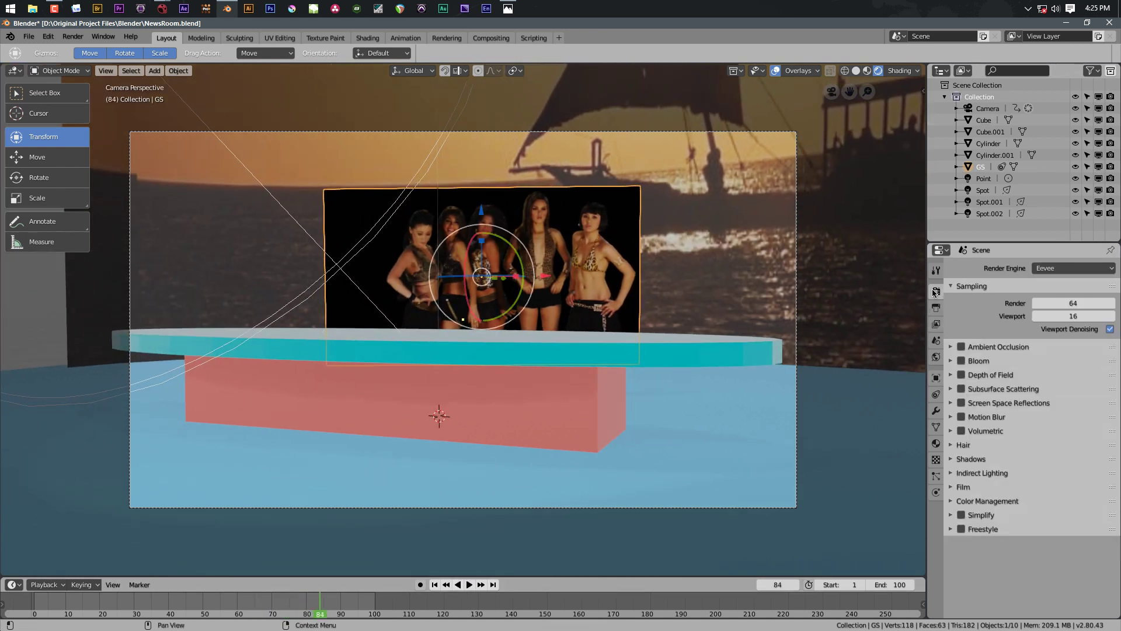
{"action": "left_click", "coordinate": [1063, 269]}
{"action": "left_click", "coordinate": [1051, 229]}
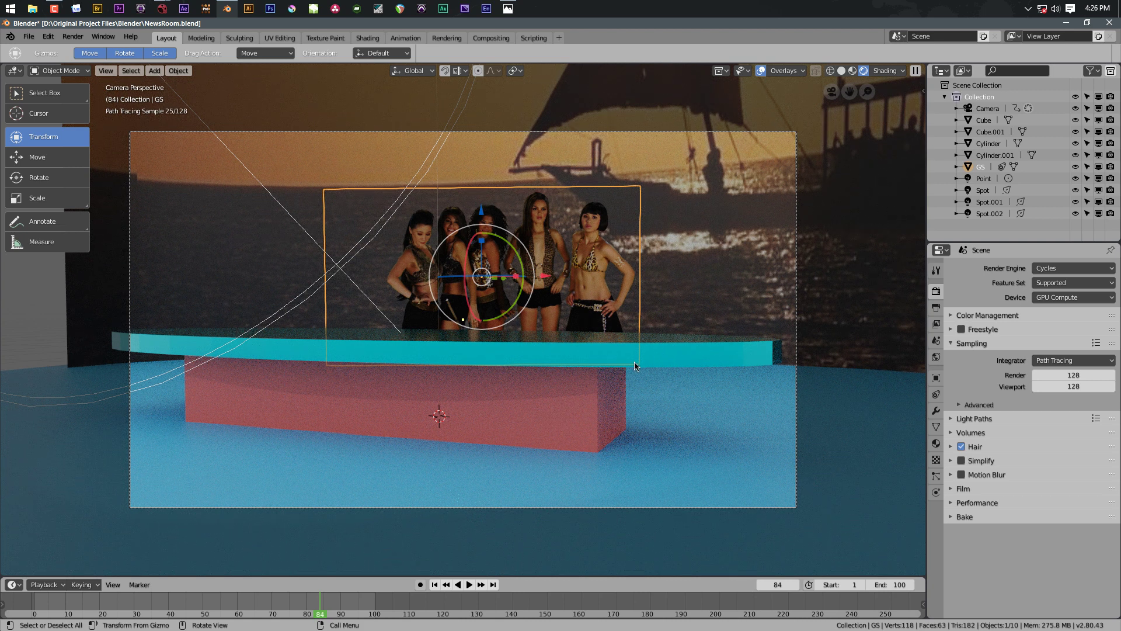
- Join the oval desk top and the box base beneath it into a single object
{"action": "left_click", "coordinate": [660, 358]}
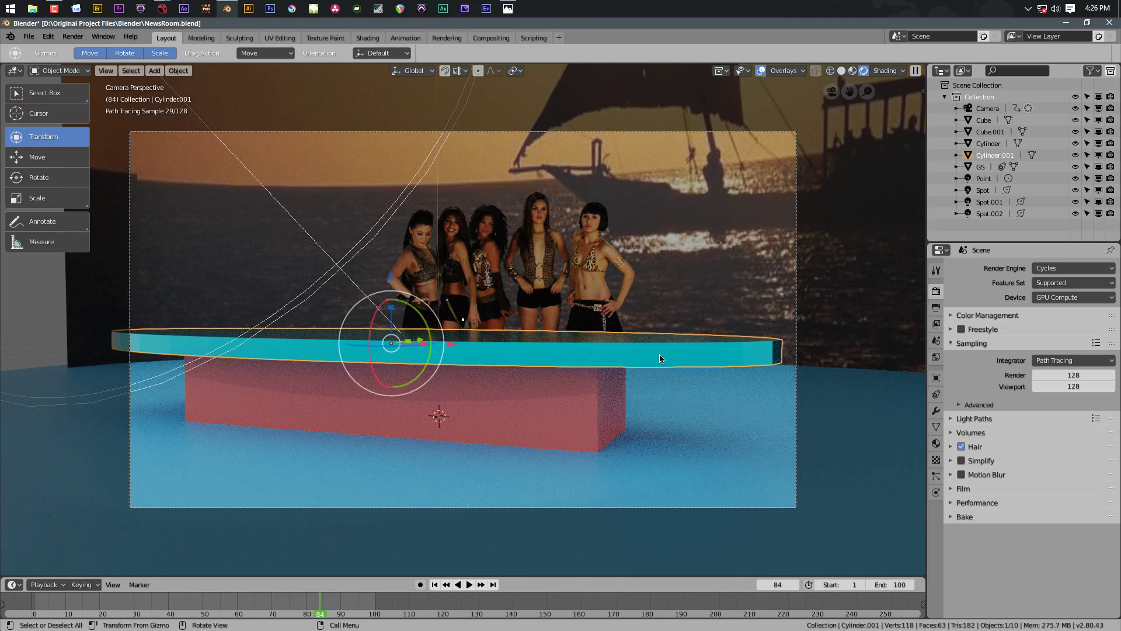
{"action": "left_click", "coordinate": [557, 402], "text": "shift"}
{"action": "key", "text": "ctrl+j"}
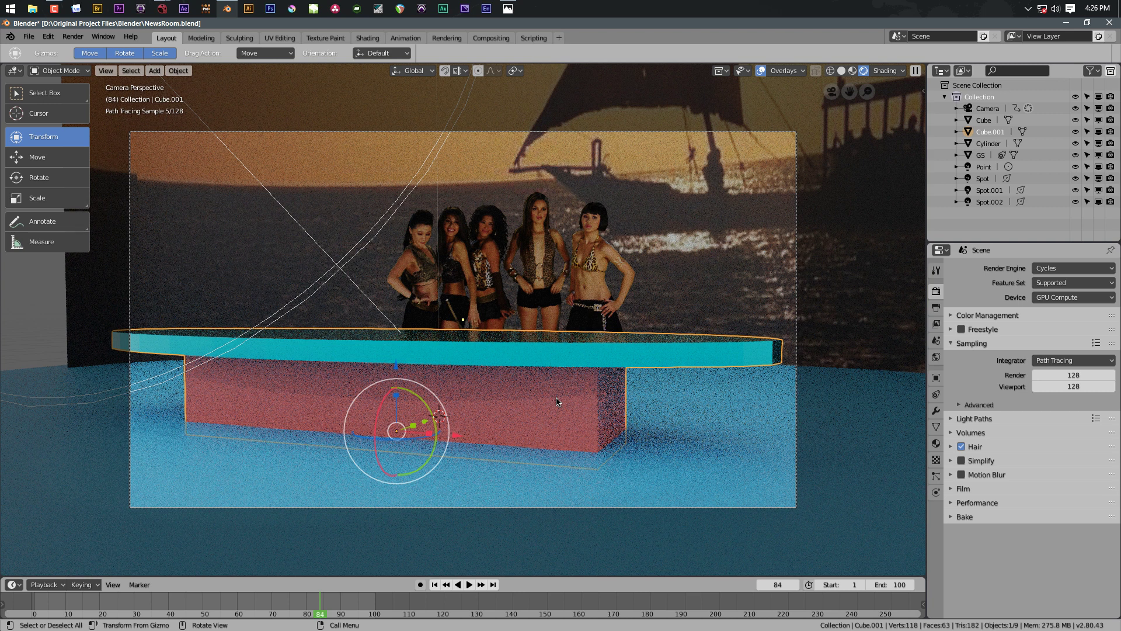
- Move the joined desk into a new collection named Desk and rename the object Desk
{"action": "key", "text": "m"}
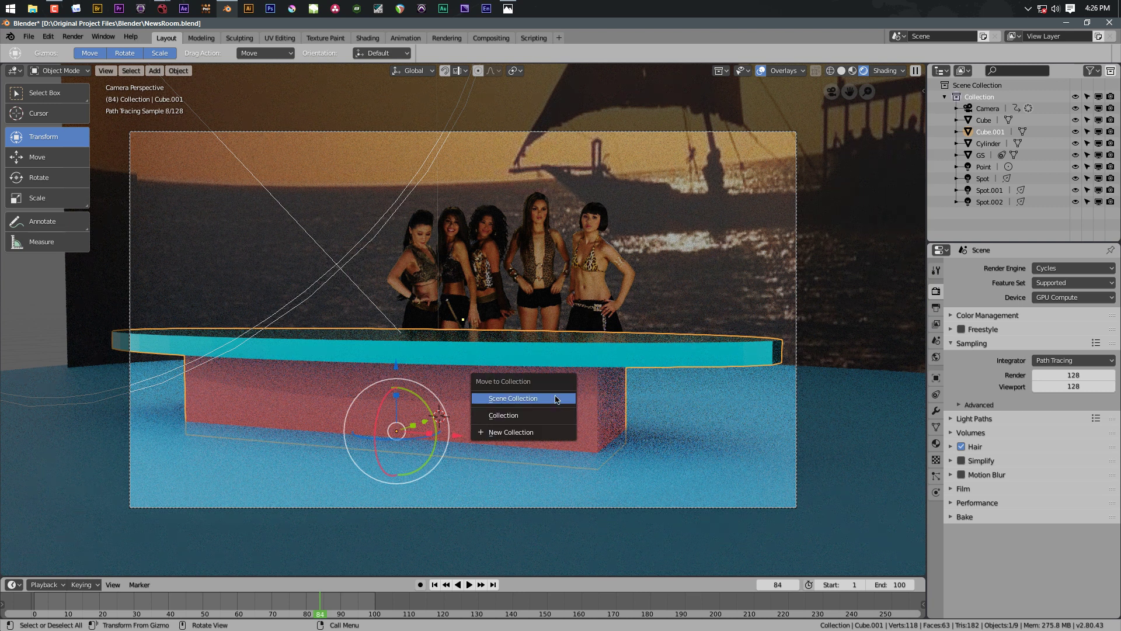
{"action": "left_click", "coordinate": [521, 432]}
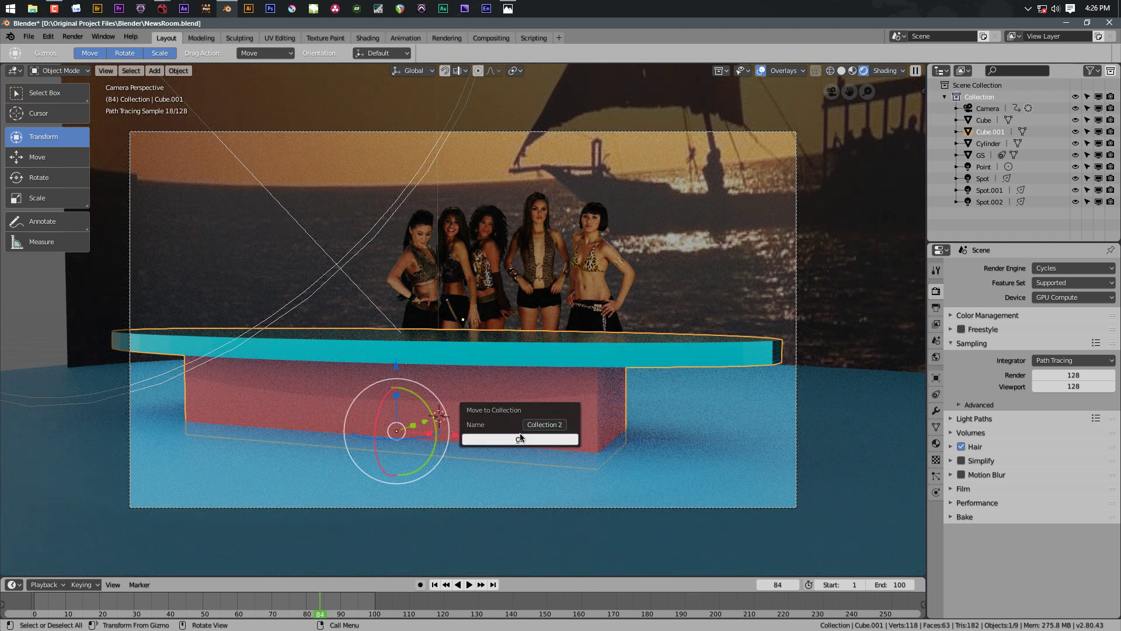
{"action": "left_click", "coordinate": [544, 426]}
{"action": "type", "text": "Desk"}
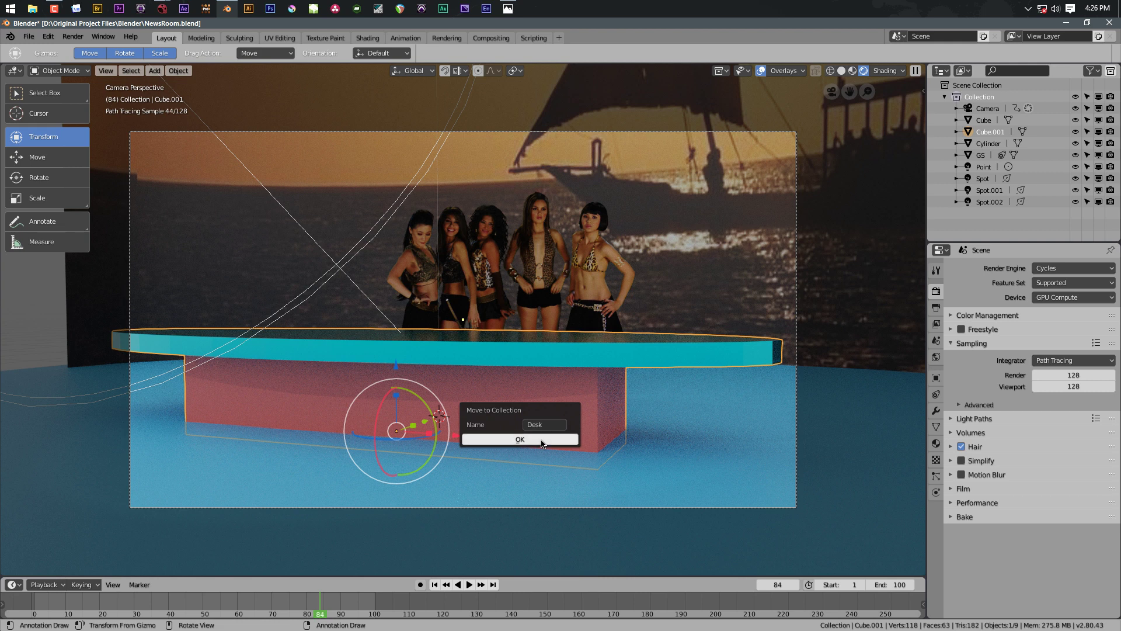
{"action": "left_click", "coordinate": [542, 440]}
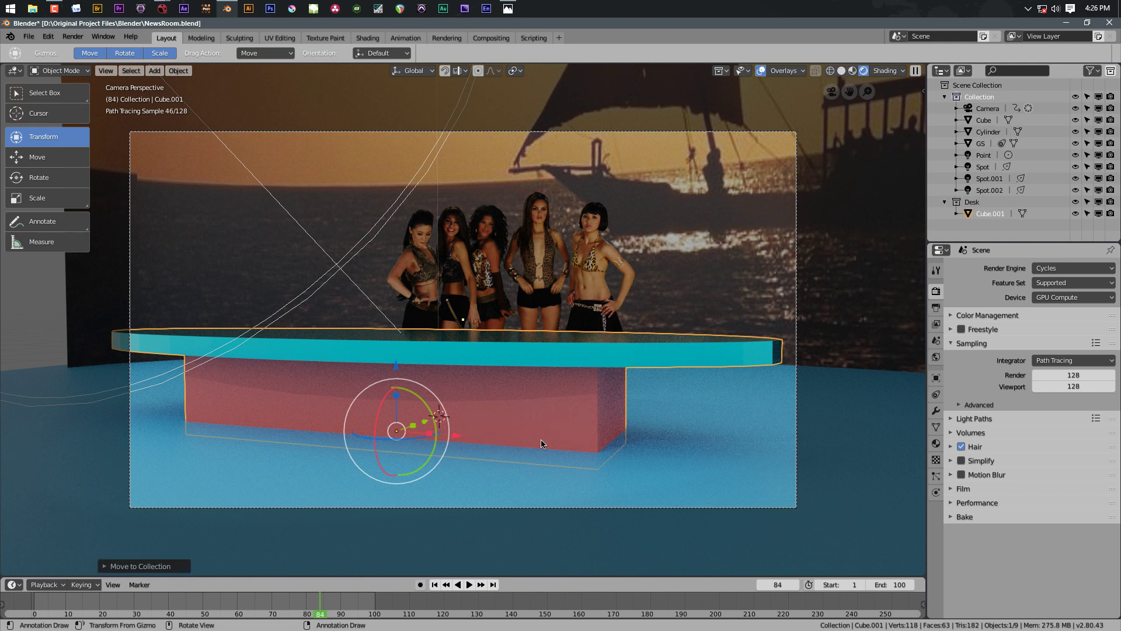
{"action": "double_click", "coordinate": [990, 214]}
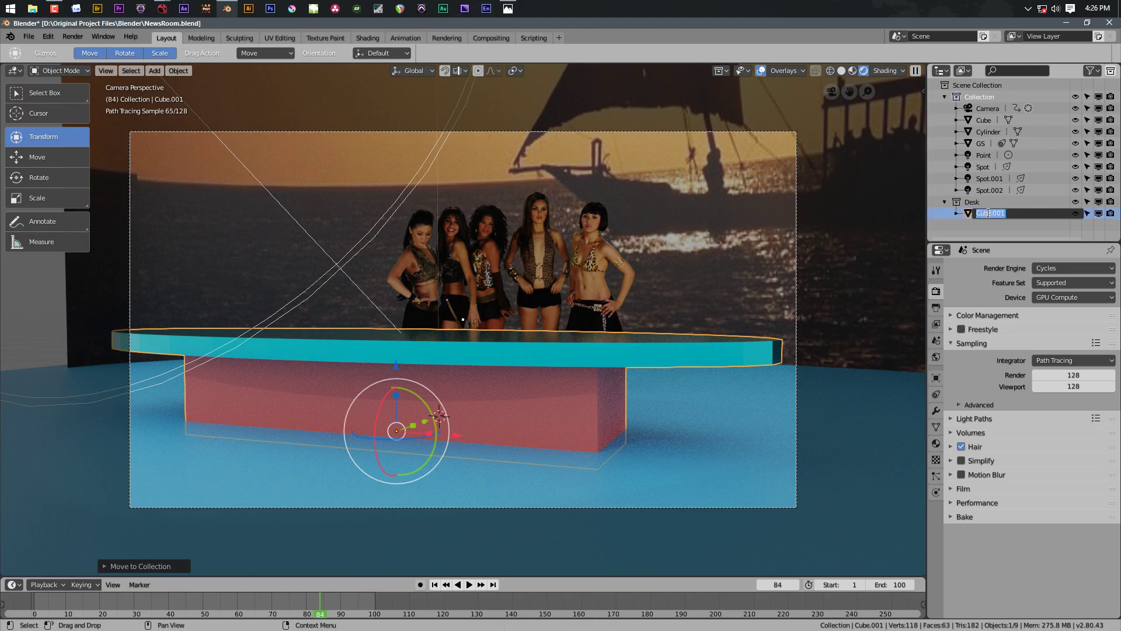
{"action": "type", "text": "Desk"}
{"action": "key", "text": "Return"}
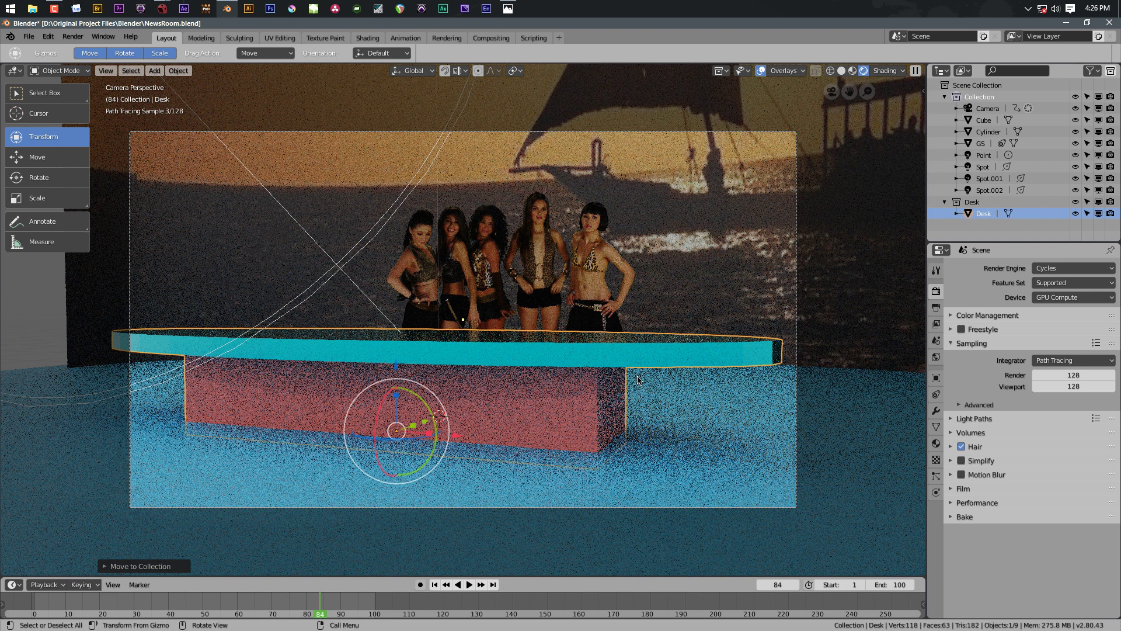
- Move the GS plane into a new collection named Actors
{"action": "left_click", "coordinate": [591, 256]}
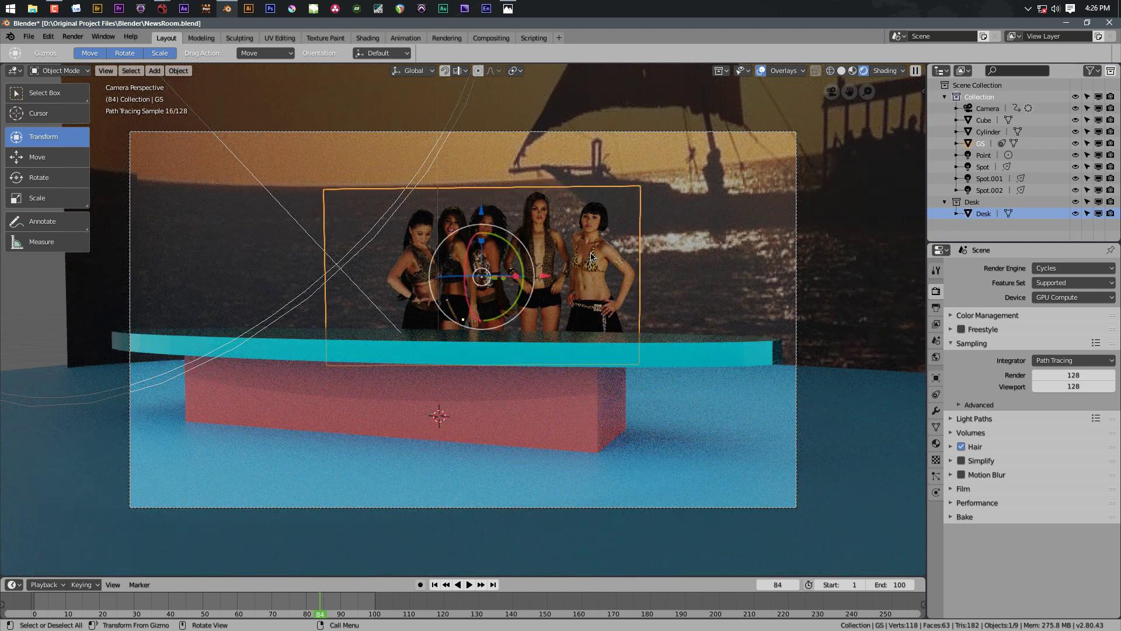
{"action": "key", "text": "m"}
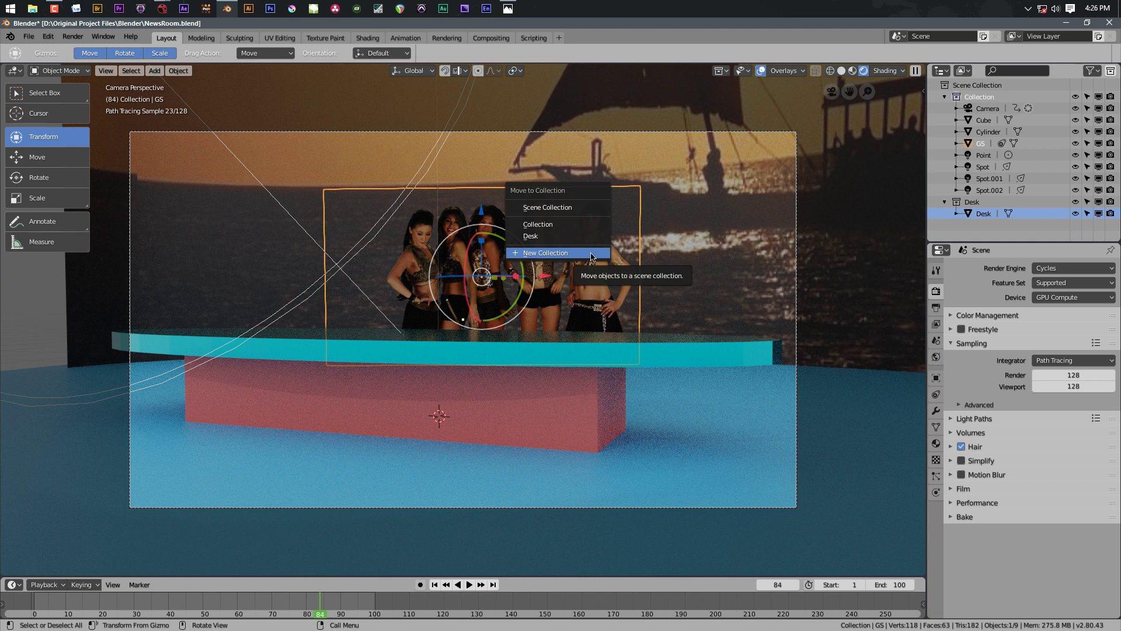
{"action": "left_click", "coordinate": [592, 253]}
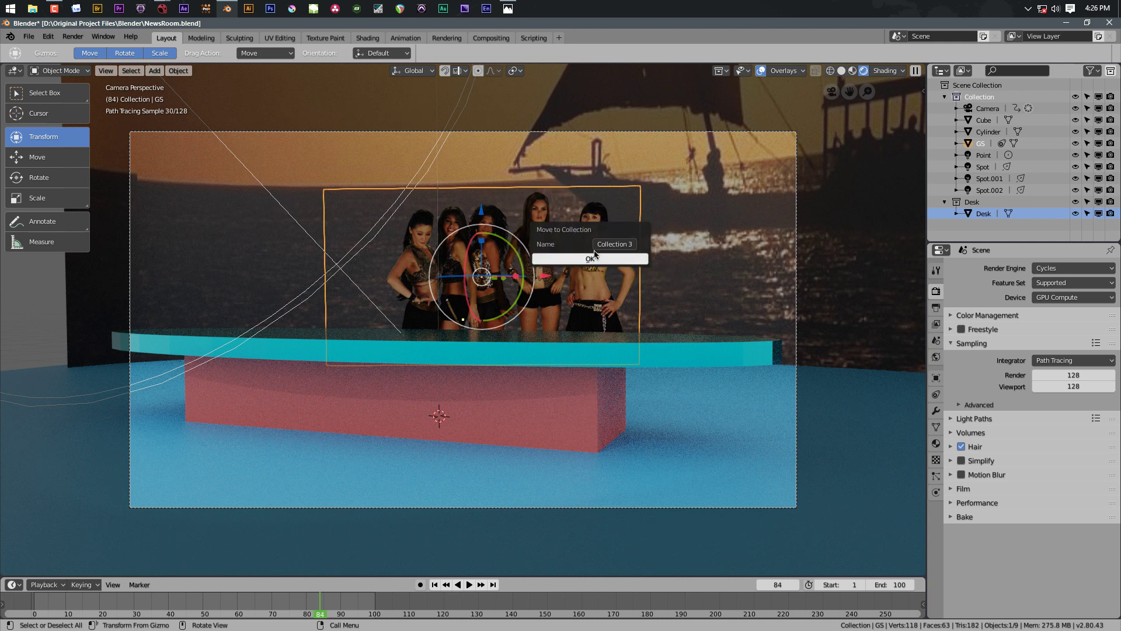
{"action": "left_click", "coordinate": [612, 246]}
{"action": "type", "text": "Actors"}
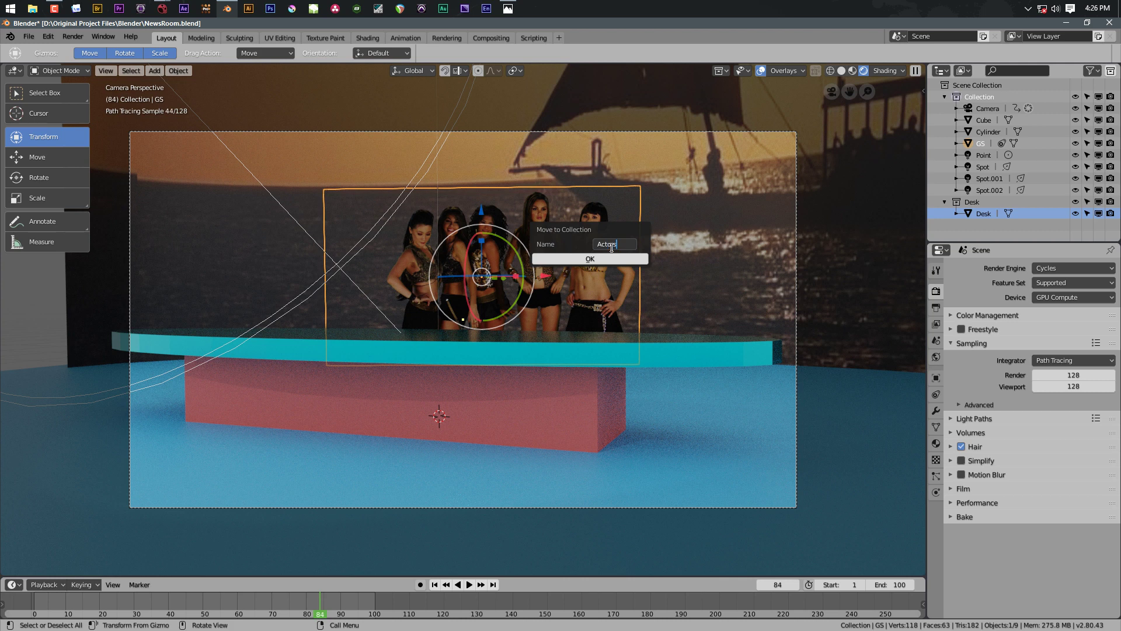
{"action": "key", "text": "Return"}
{"action": "left_click", "coordinate": [610, 258]}
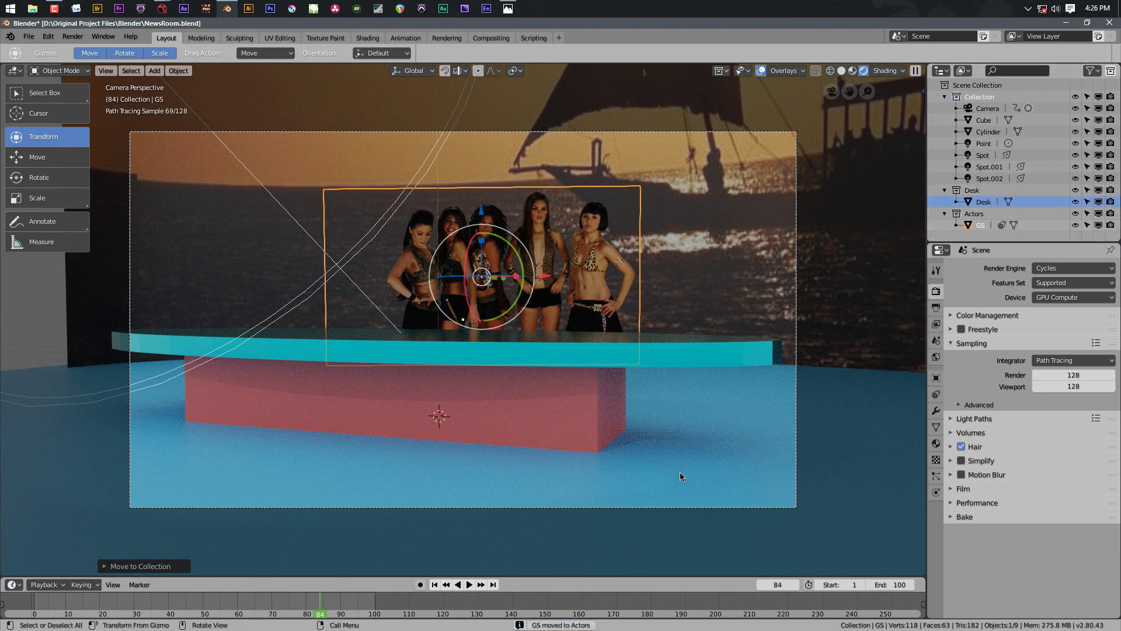
- Move the background wall and the floor together into a new collection named BG
{"action": "left_click", "coordinate": [838, 315]}
{"action": "left_click", "coordinate": [833, 442], "text": "shift"}
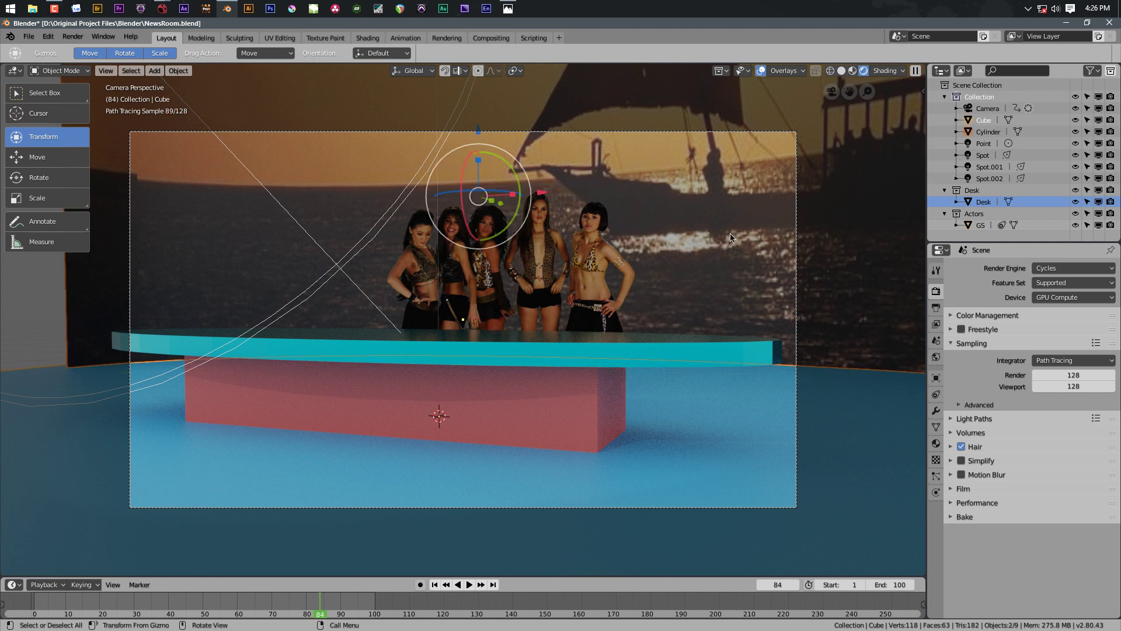
{"action": "key", "text": "m"}
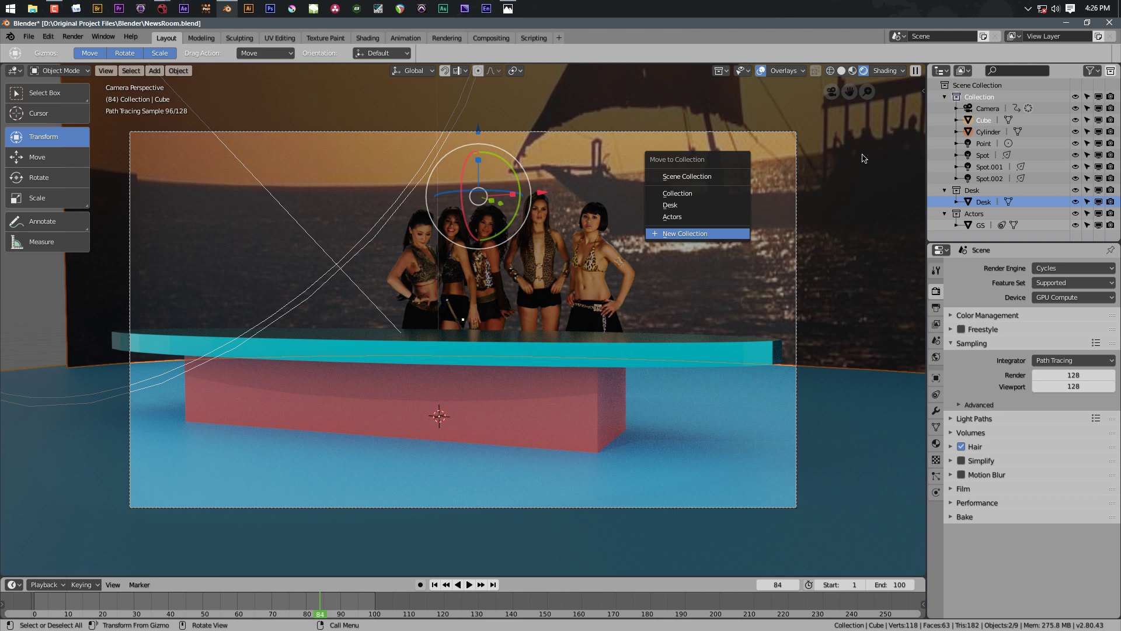
{"action": "key", "text": "Escape"}
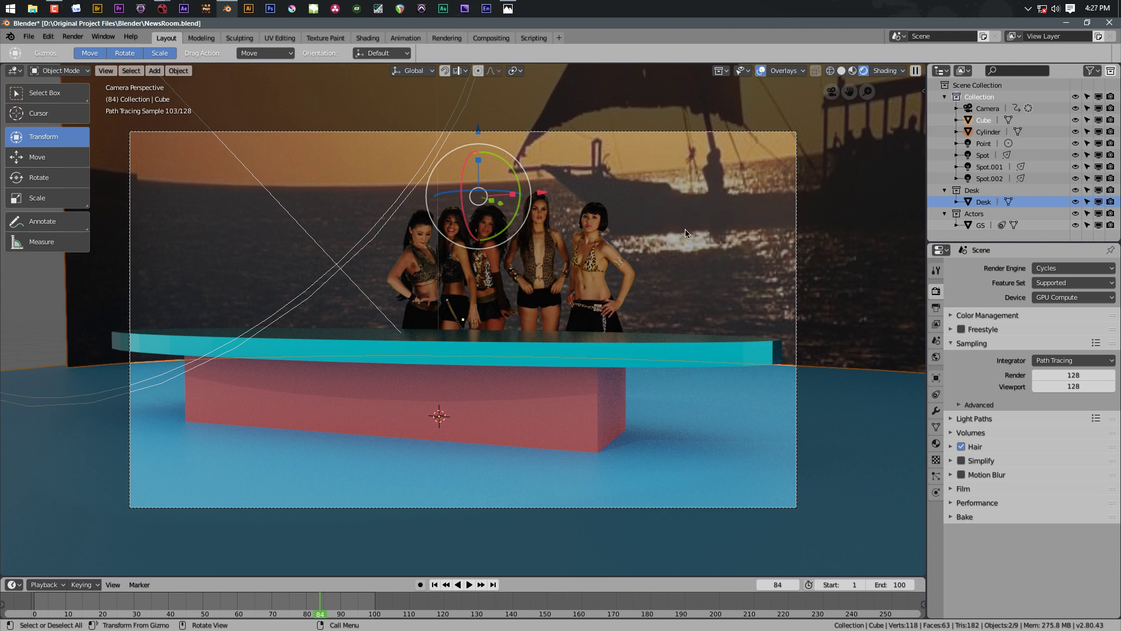
{"action": "key", "text": "m"}
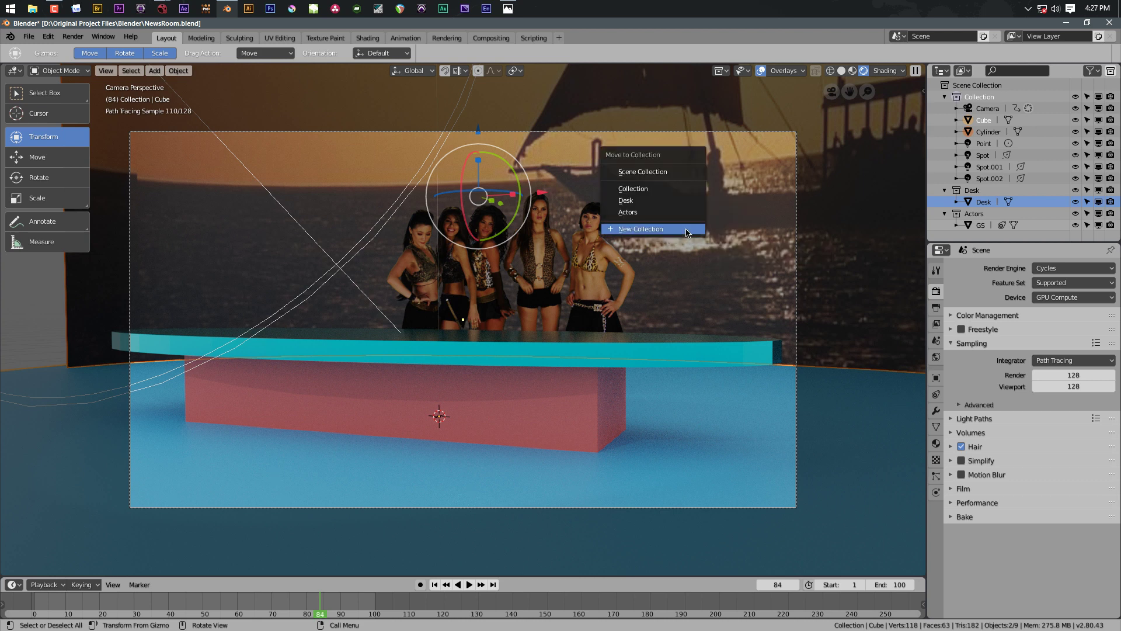
{"action": "left_click", "coordinate": [687, 230]}
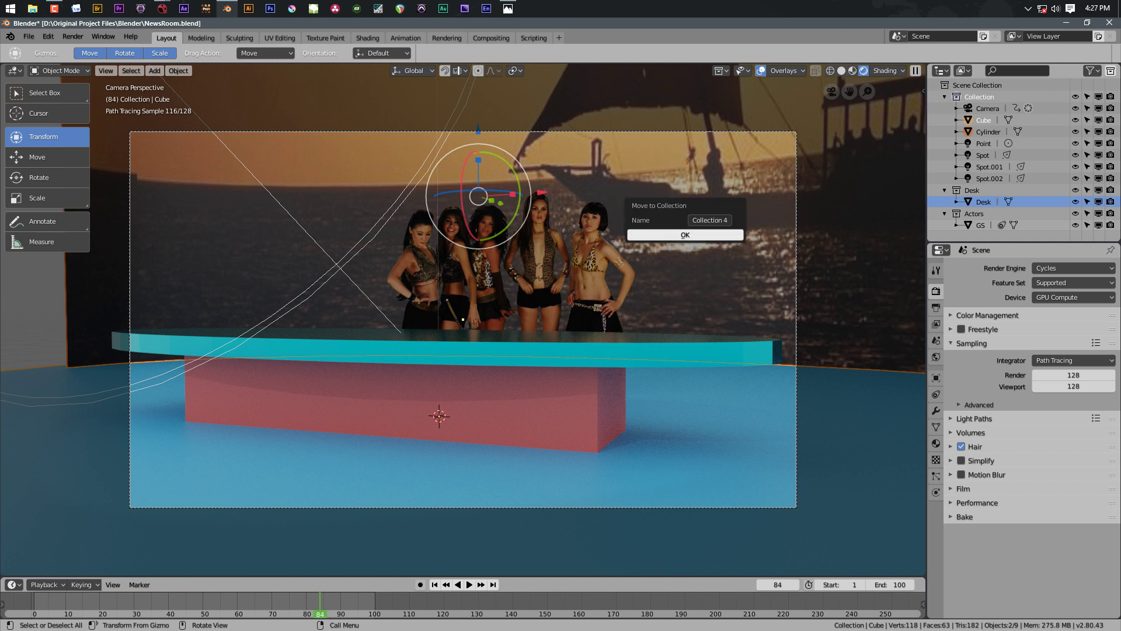
{"action": "left_click", "coordinate": [713, 222]}
{"action": "type", "text": "BG"}
{"action": "left_click", "coordinate": [715, 234]}
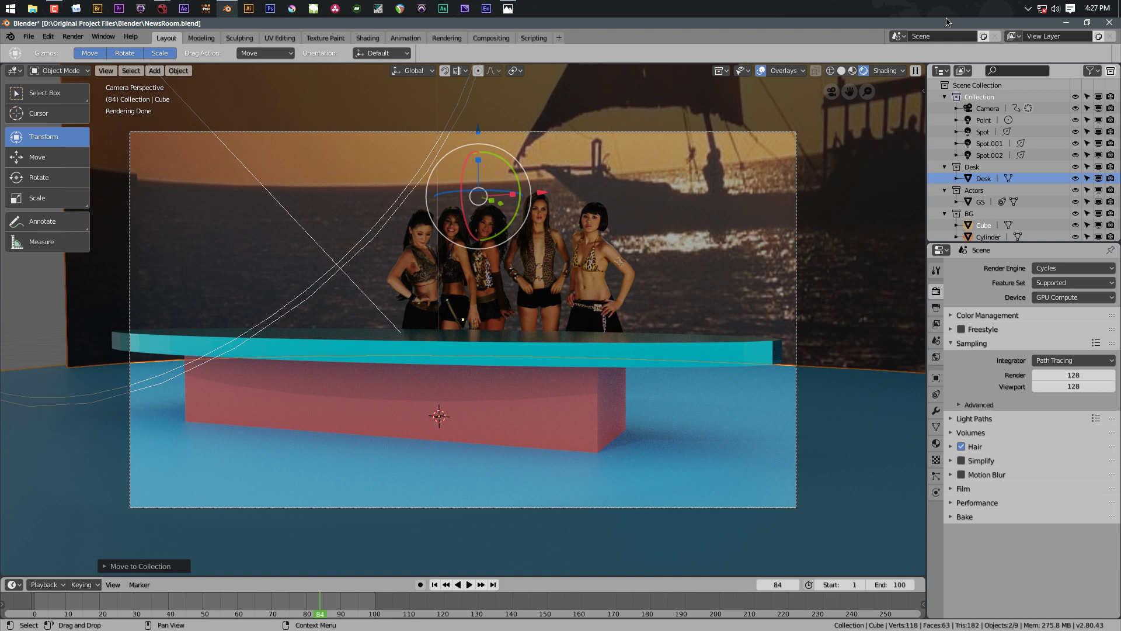
- Examine the Film render settings, including the Pixel Filter and Transparency options
{"action": "left_click", "coordinate": [936, 325]}
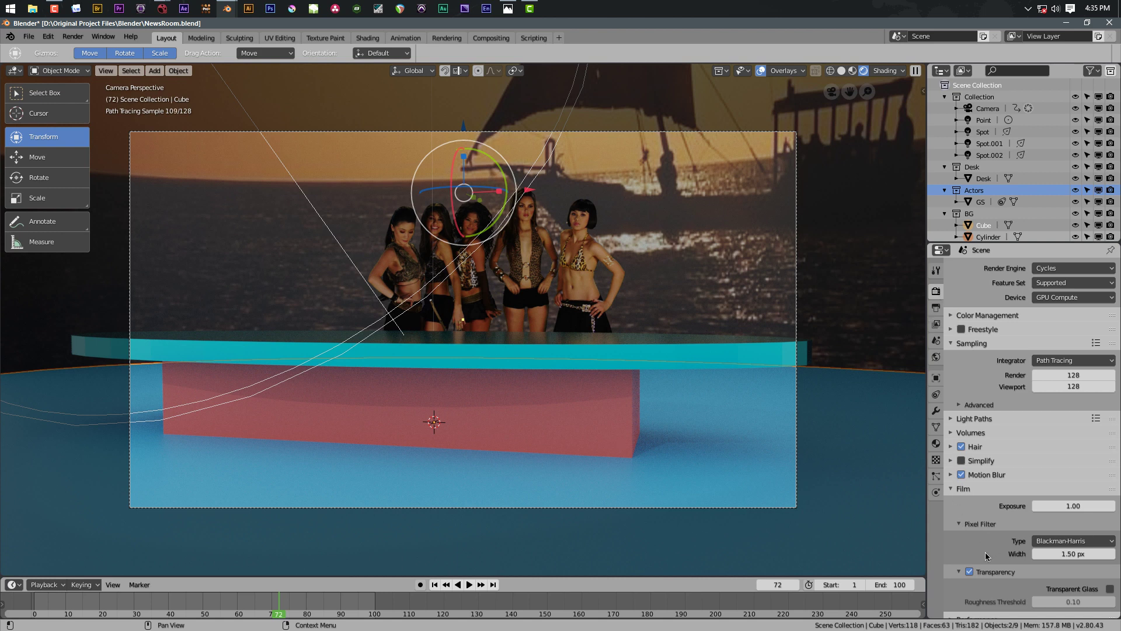
{"action": "left_click", "coordinate": [952, 489]}
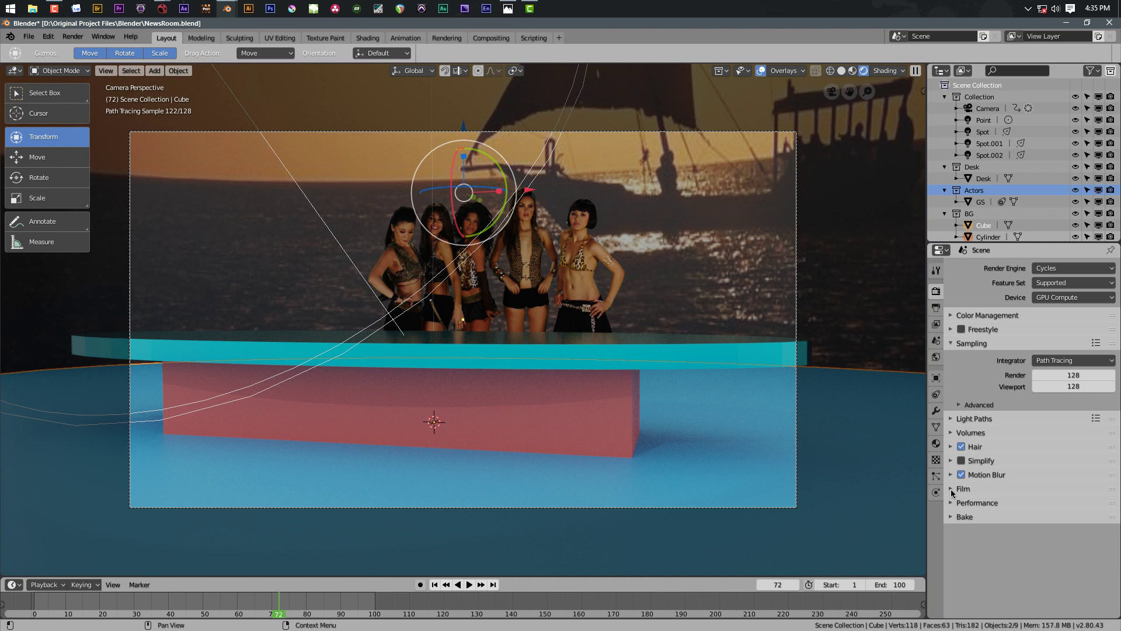
{"action": "left_click", "coordinate": [951, 489]}
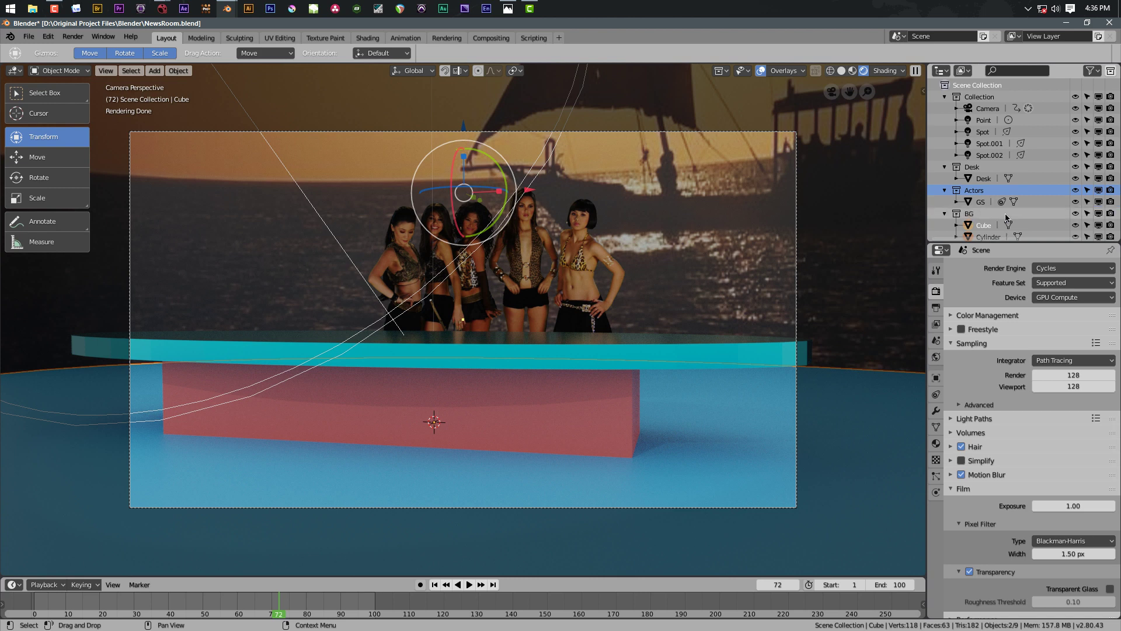
- Disable the BG collection in the viewport and in renders, and test-render the current frame
{"action": "left_click", "coordinate": [1100, 214]}
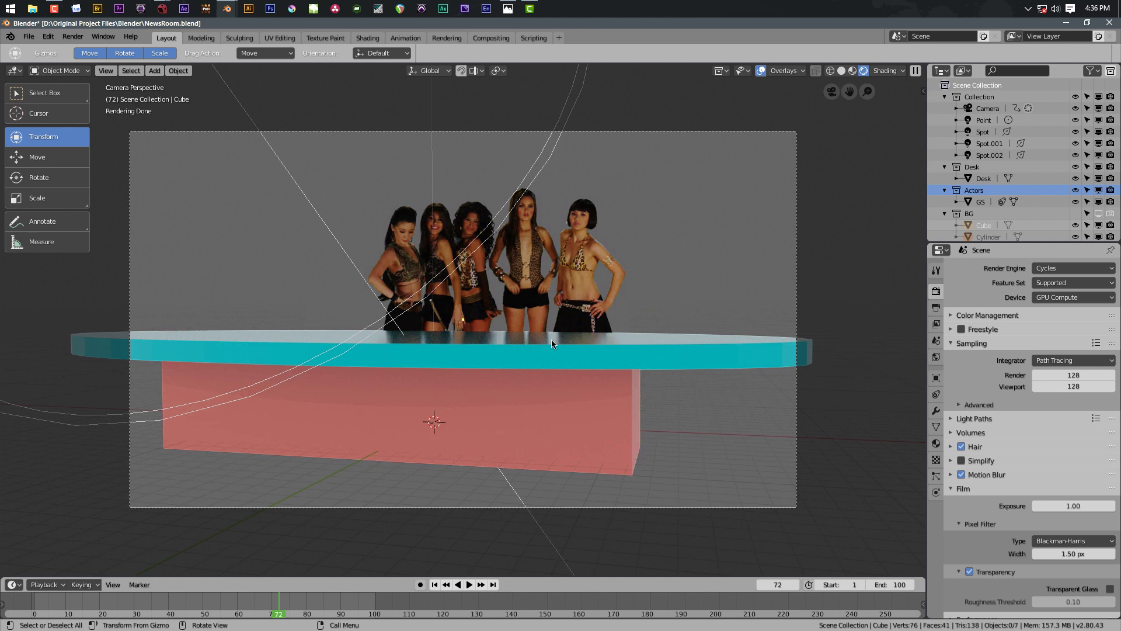
{"action": "key", "text": "F12"}
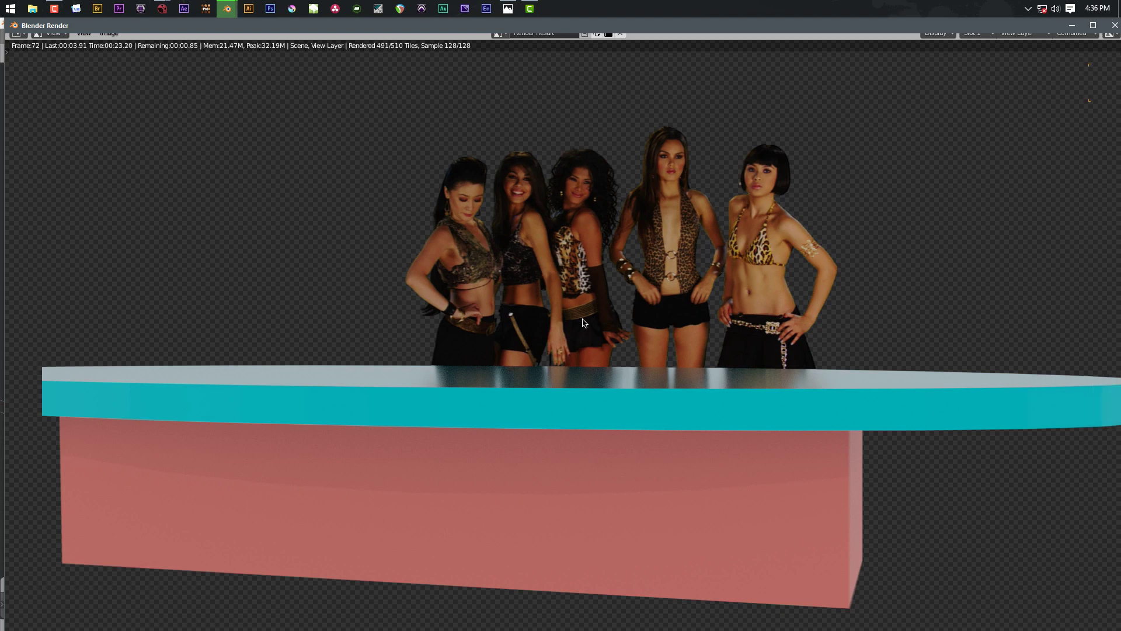
{"action": "key", "text": "Escape"}
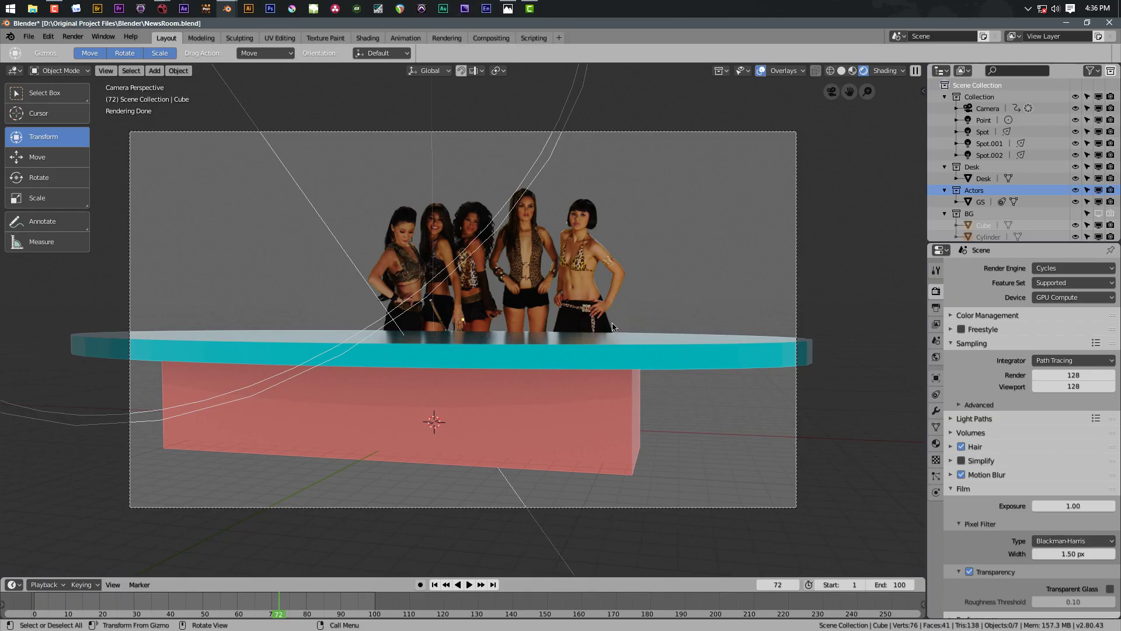
- Set the Actors collection to Indirect Only in the view layer and test-render the current frame
{"action": "right_click", "coordinate": [972, 195]}
{"action": "key", "text": "Escape"}
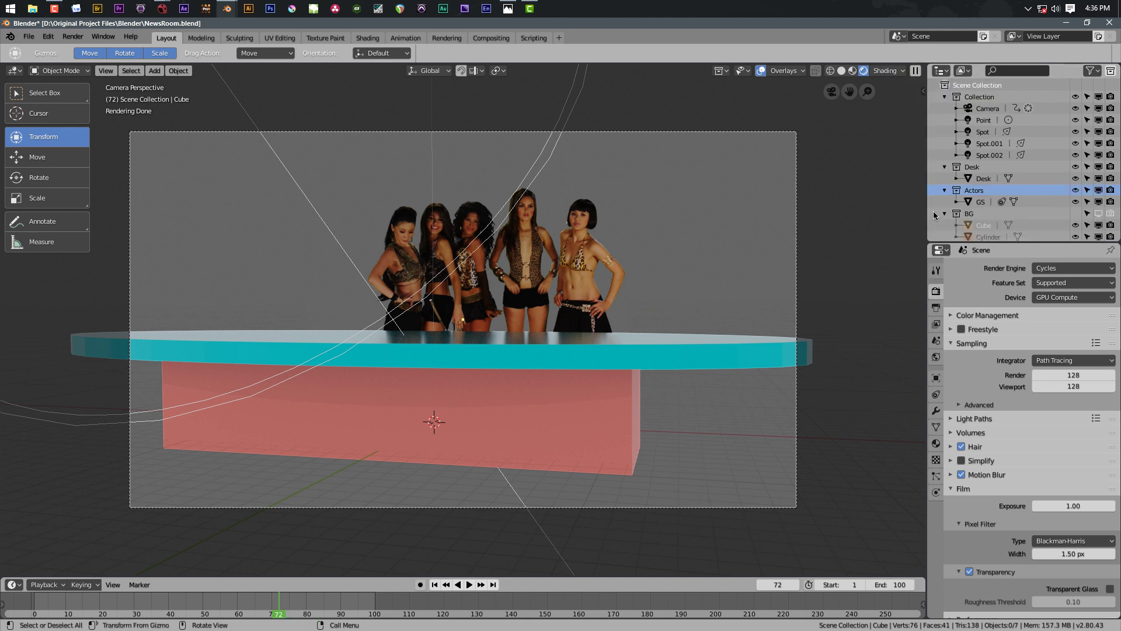
{"action": "right_click", "coordinate": [977, 198]}
{"action": "mouse_move", "coordinate": [976, 195]}
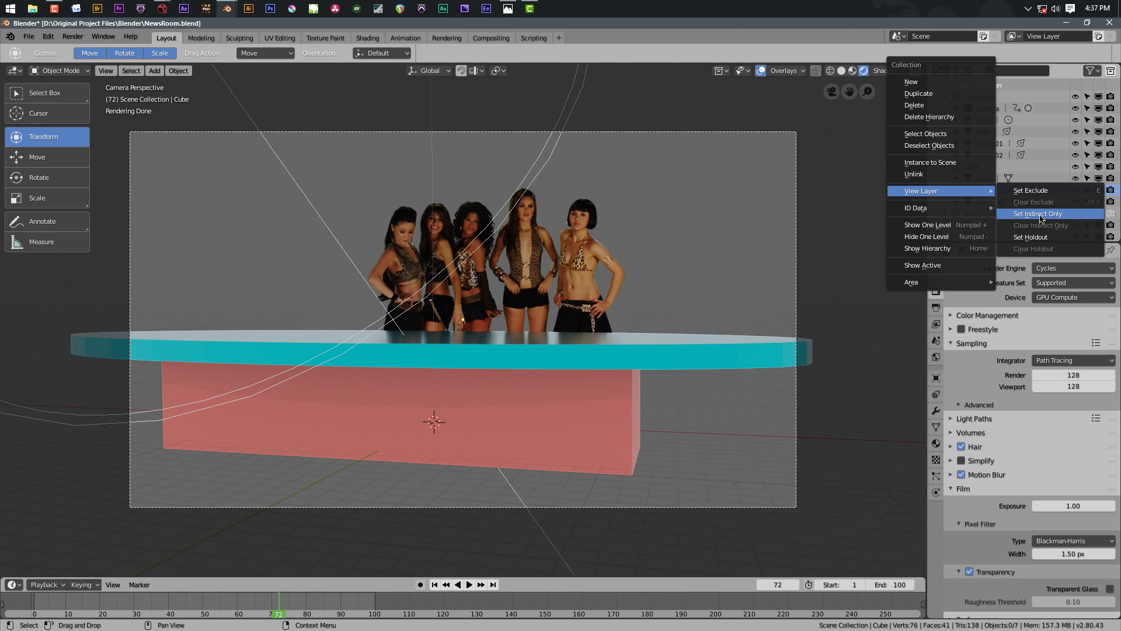
{"action": "left_click", "coordinate": [1039, 218]}
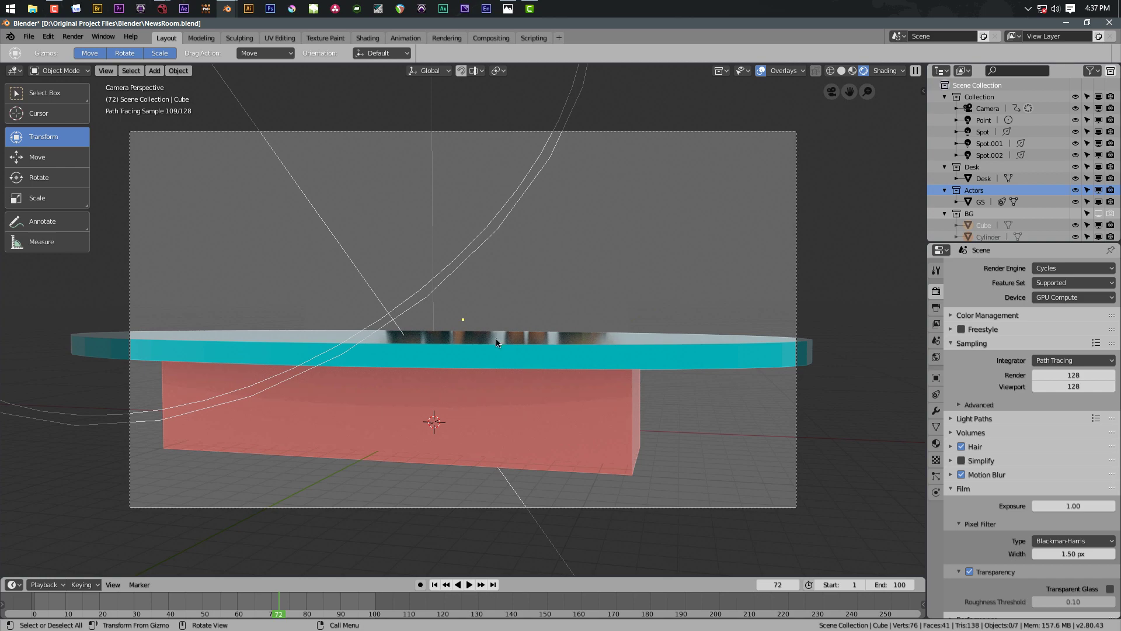
{"action": "key", "text": "F12"}
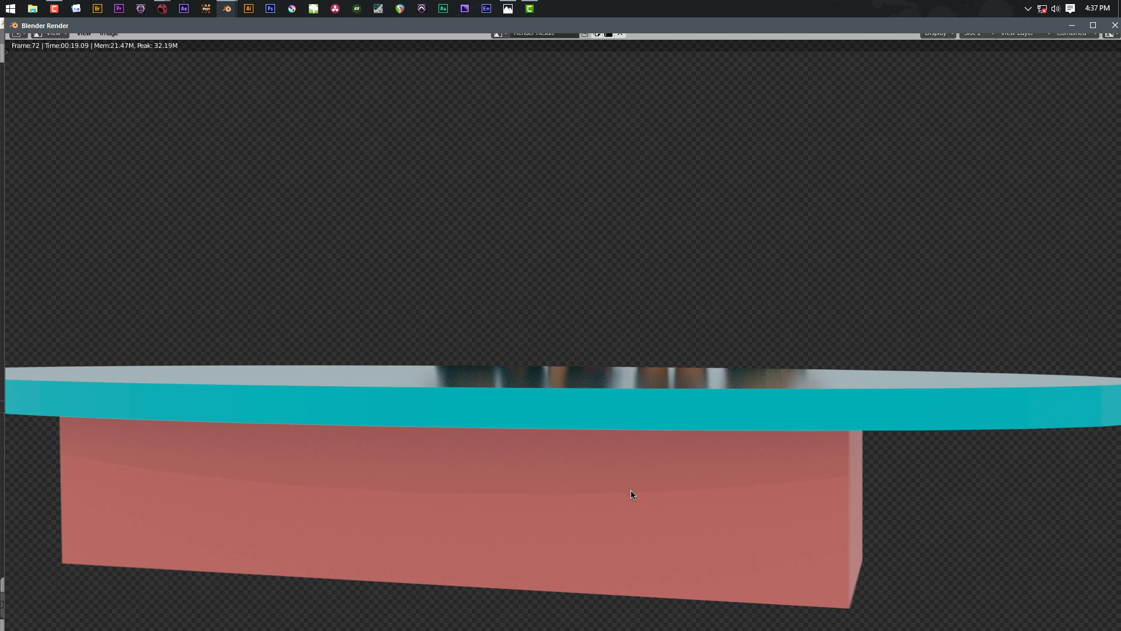
{"action": "key", "text": "Escape"}
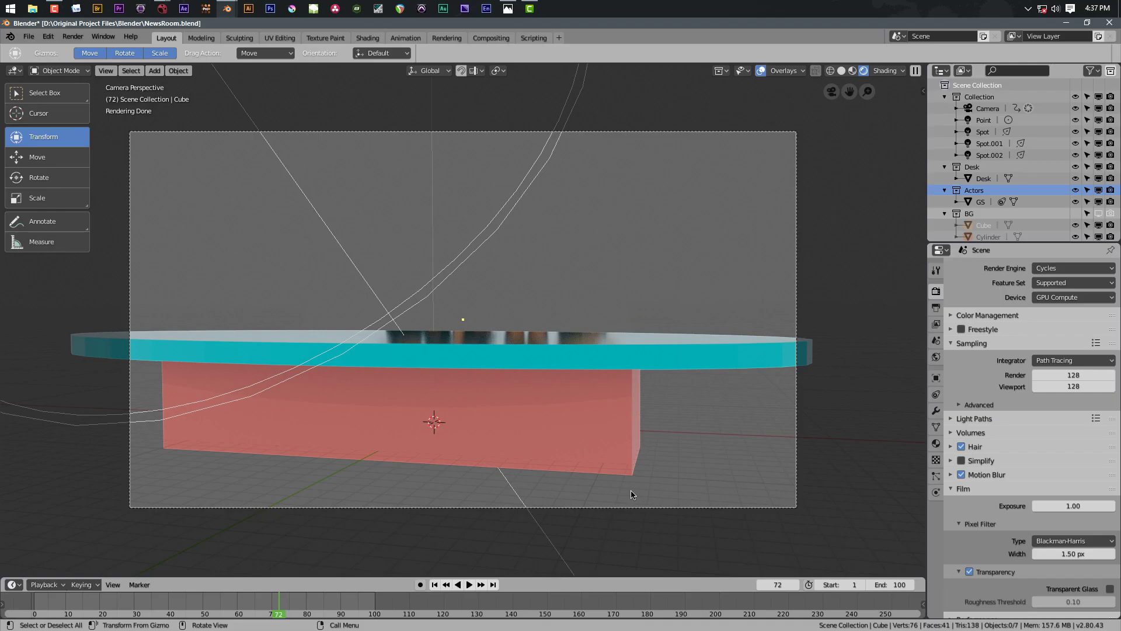
- Browse for a render output location on the Desktop, creating and entering a new folder named Virtual Set
{"action": "left_click", "coordinate": [936, 308]}
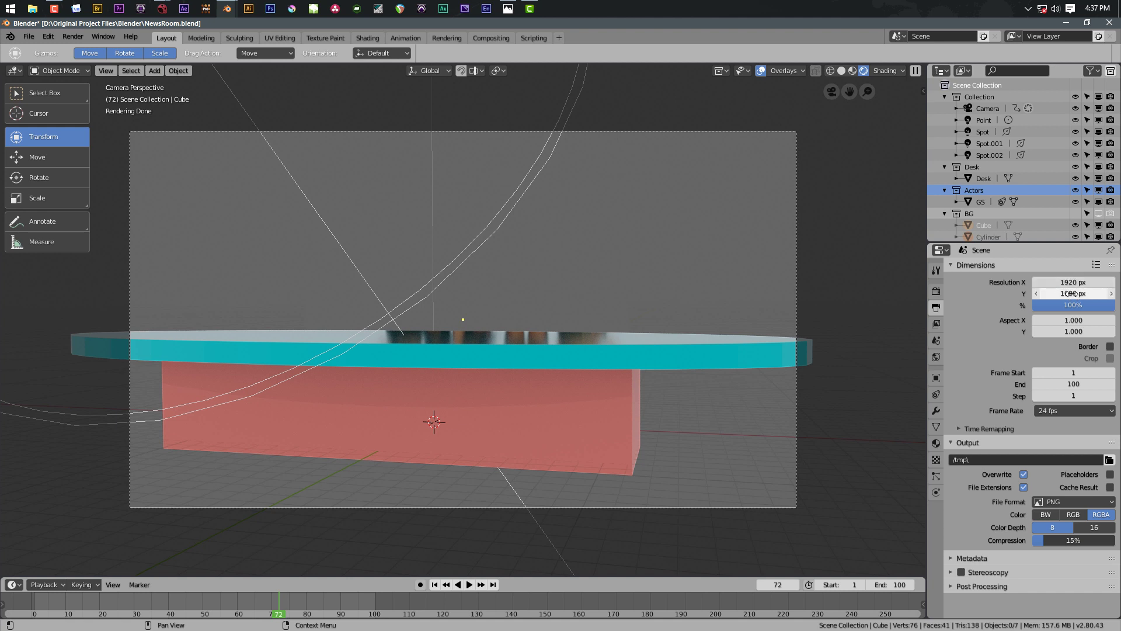
{"action": "left_click", "coordinate": [1108, 460]}
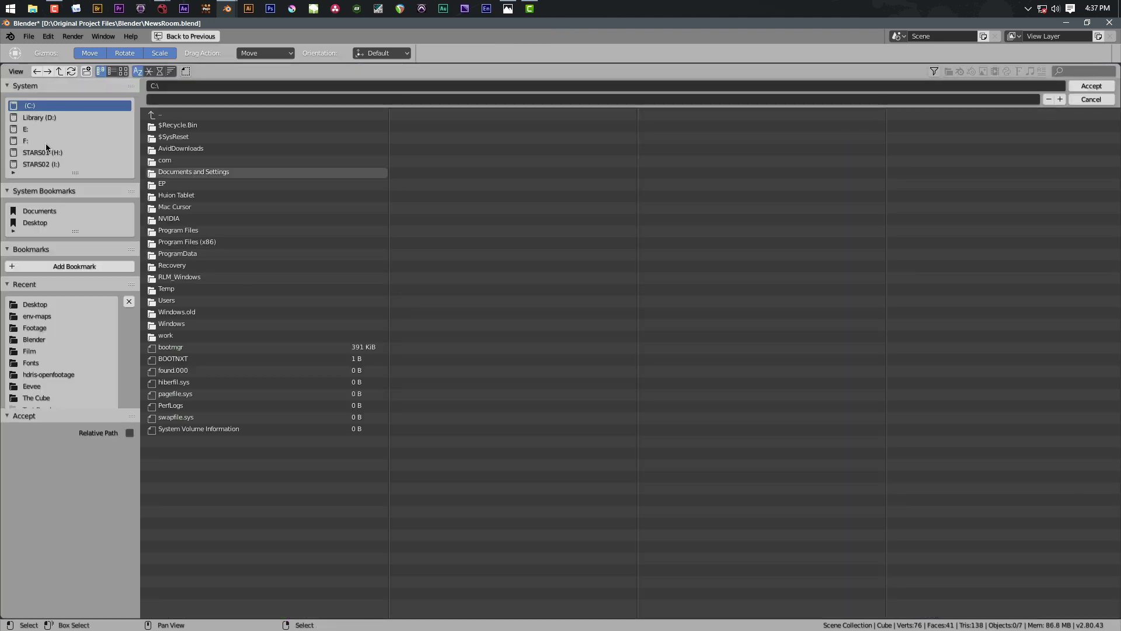
{"action": "left_click", "coordinate": [34, 222]}
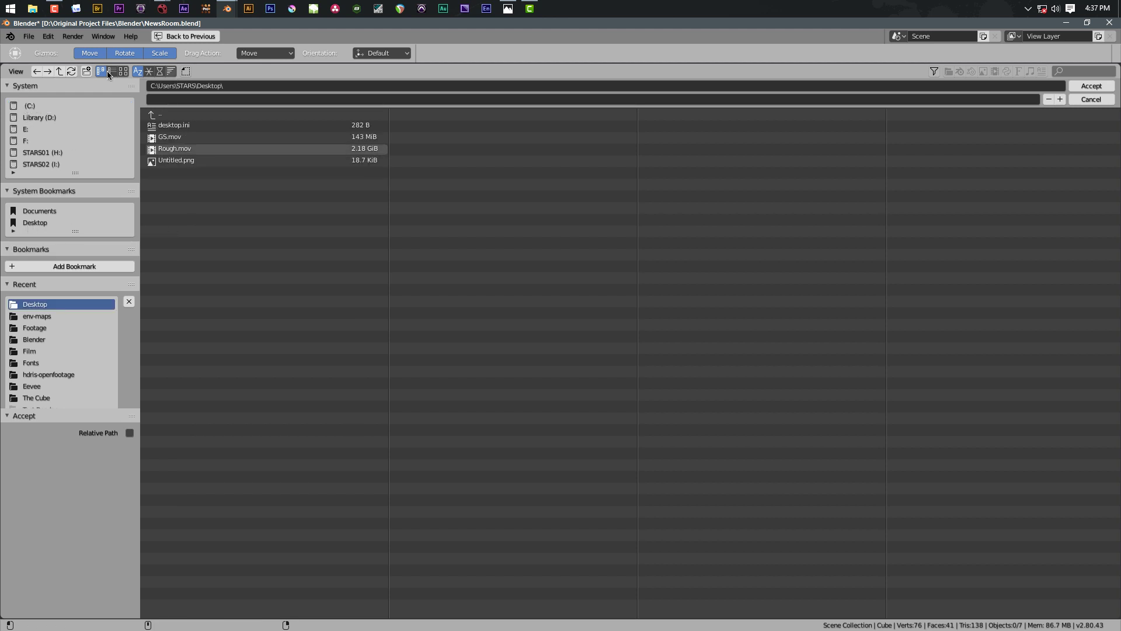
{"action": "left_click", "coordinate": [86, 70]}
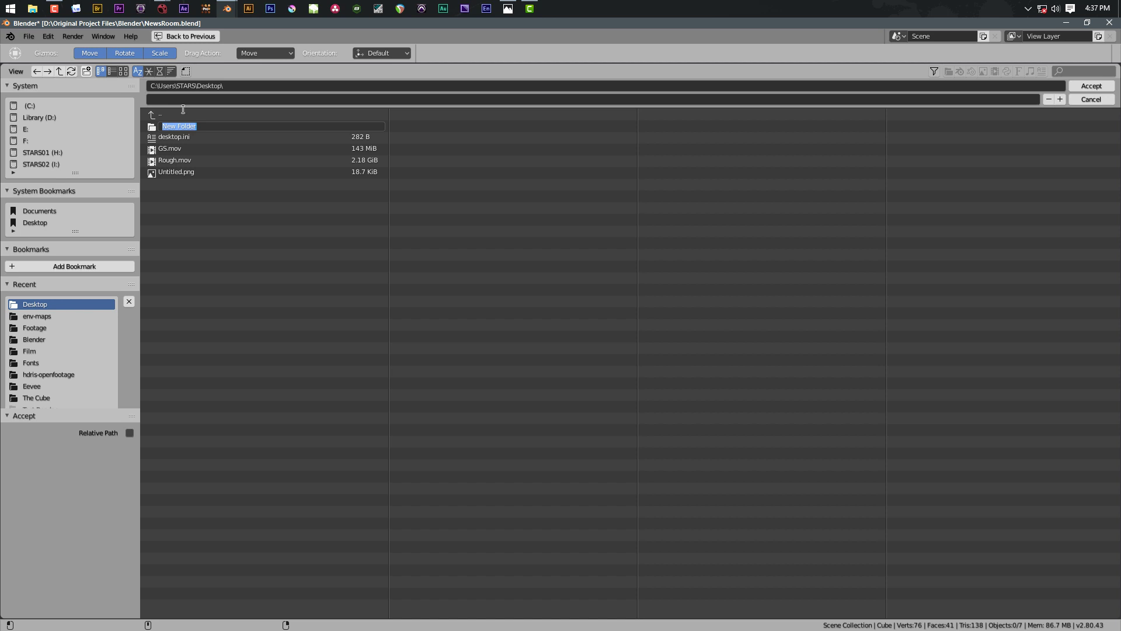
{"action": "type", "text": "Virtual Set"}
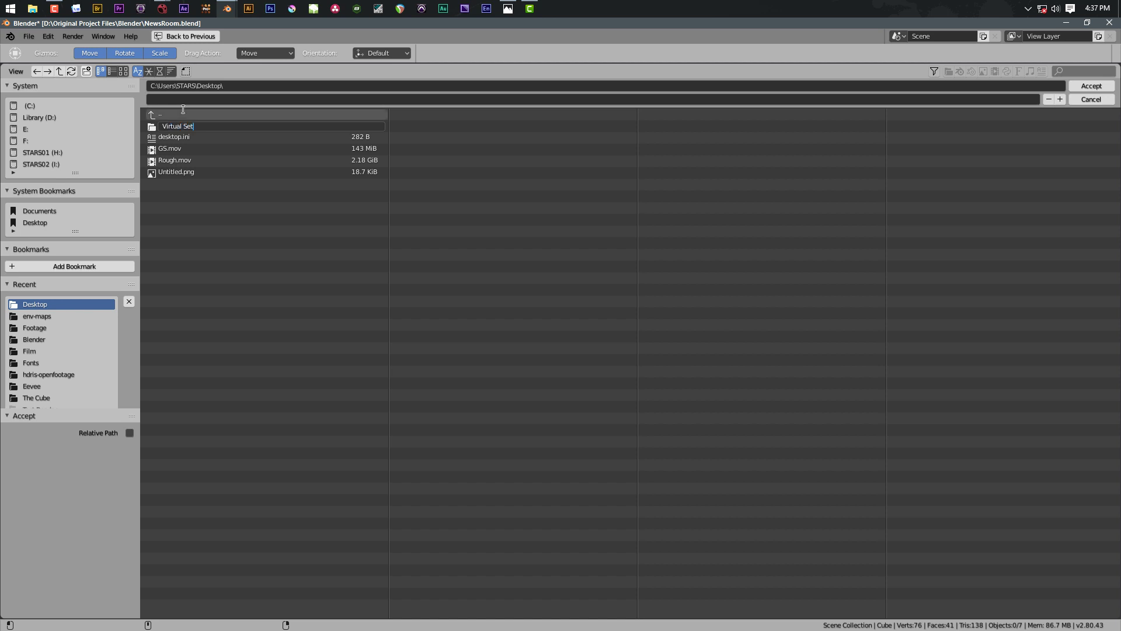
{"action": "key", "text": "Return"}
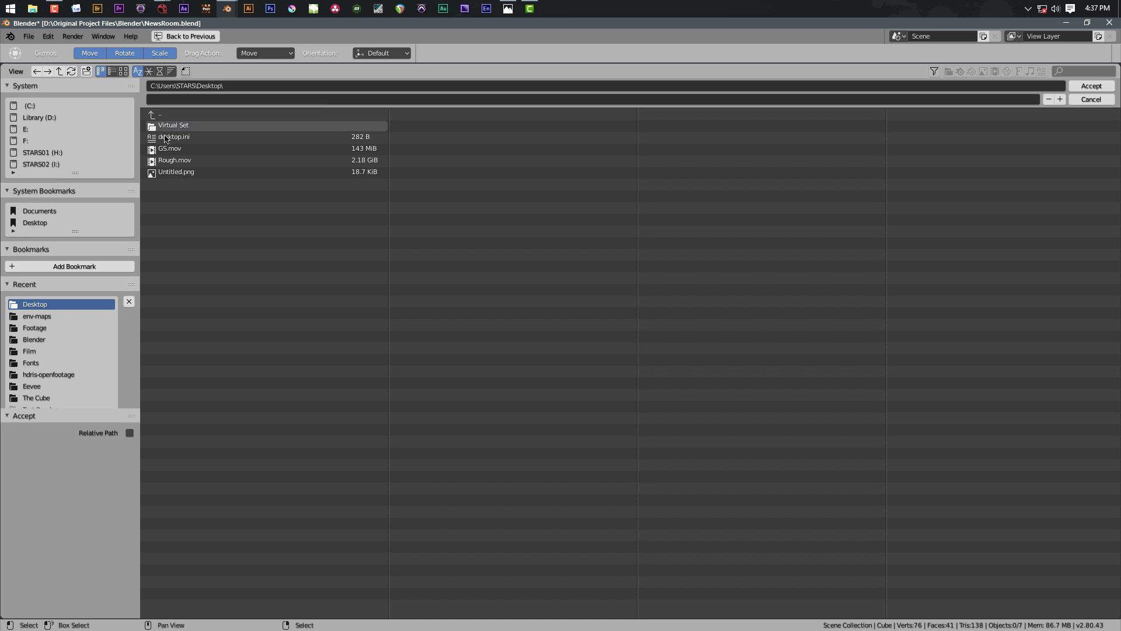
{"action": "left_click", "coordinate": [164, 126]}
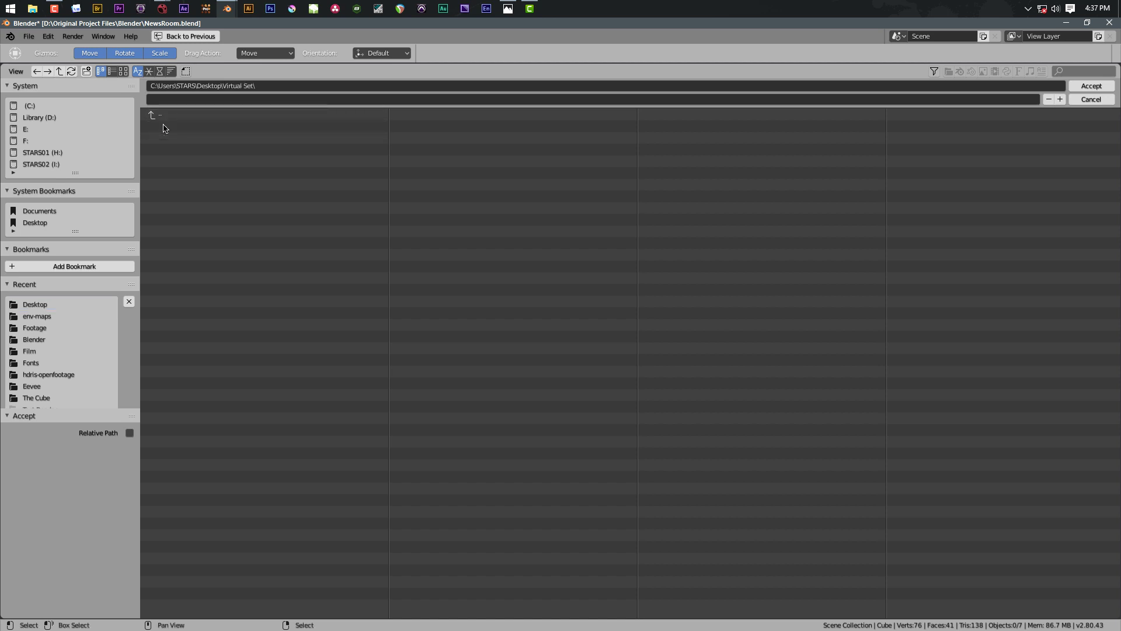
- Create a Desk folder inside Virtual Set and set the render output there with the file name Desk_
{"action": "left_click", "coordinate": [87, 71]}
{"action": "type", "text": "Desk"}
{"action": "key", "text": "Return"}
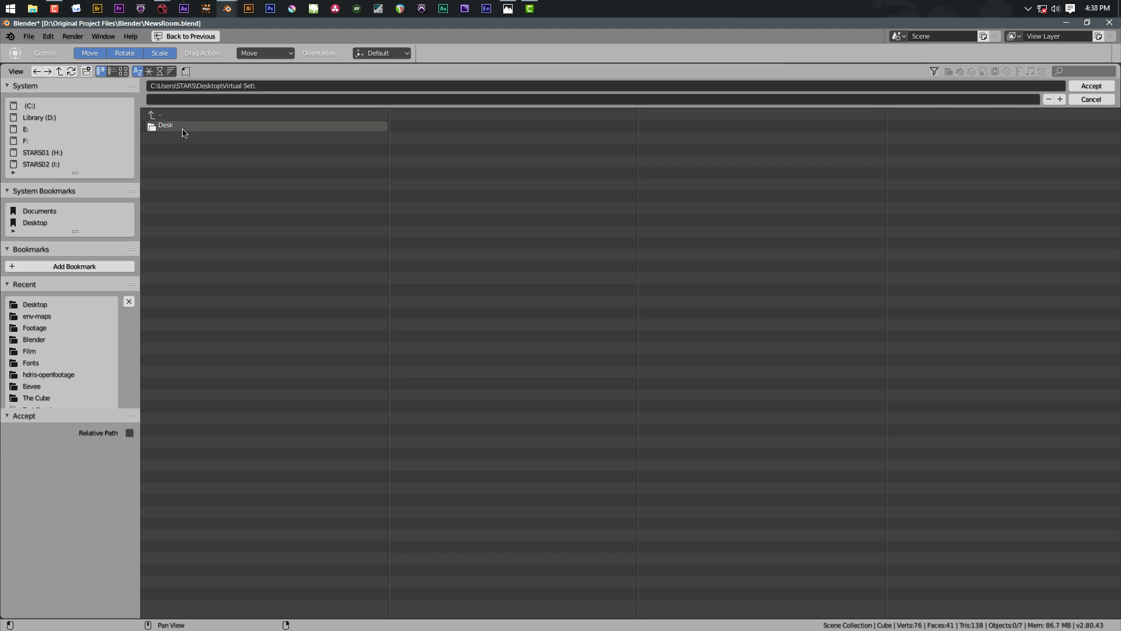
{"action": "double_click", "coordinate": [182, 127]}
{"action": "left_click", "coordinate": [174, 99]}
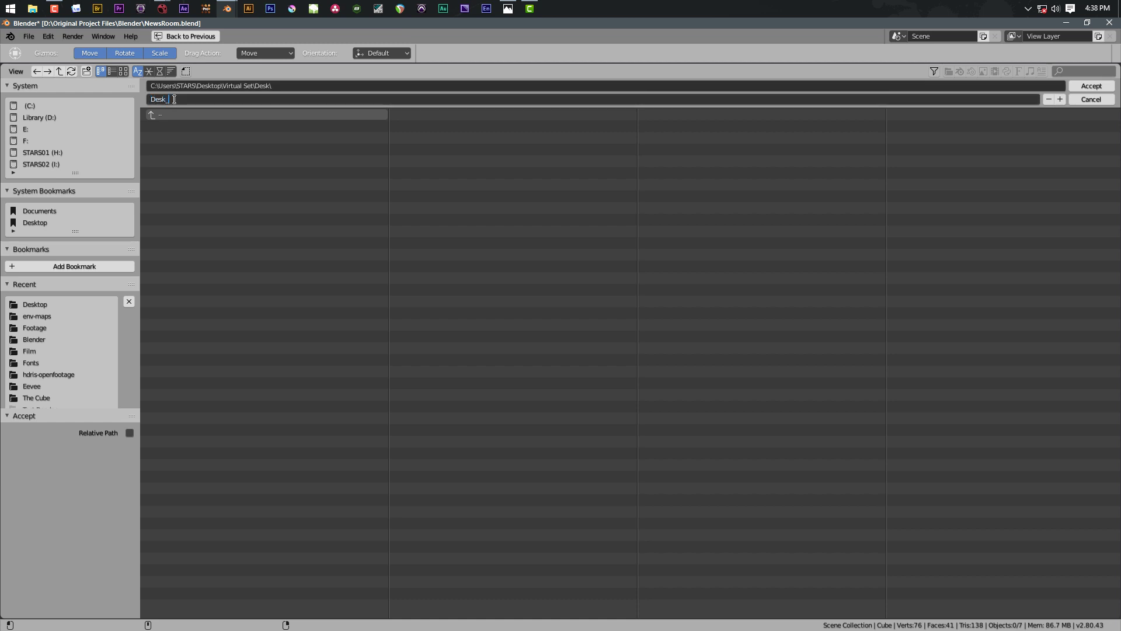
{"action": "type", "text": "Desk_"}
{"action": "left_click", "coordinate": [1095, 86]}
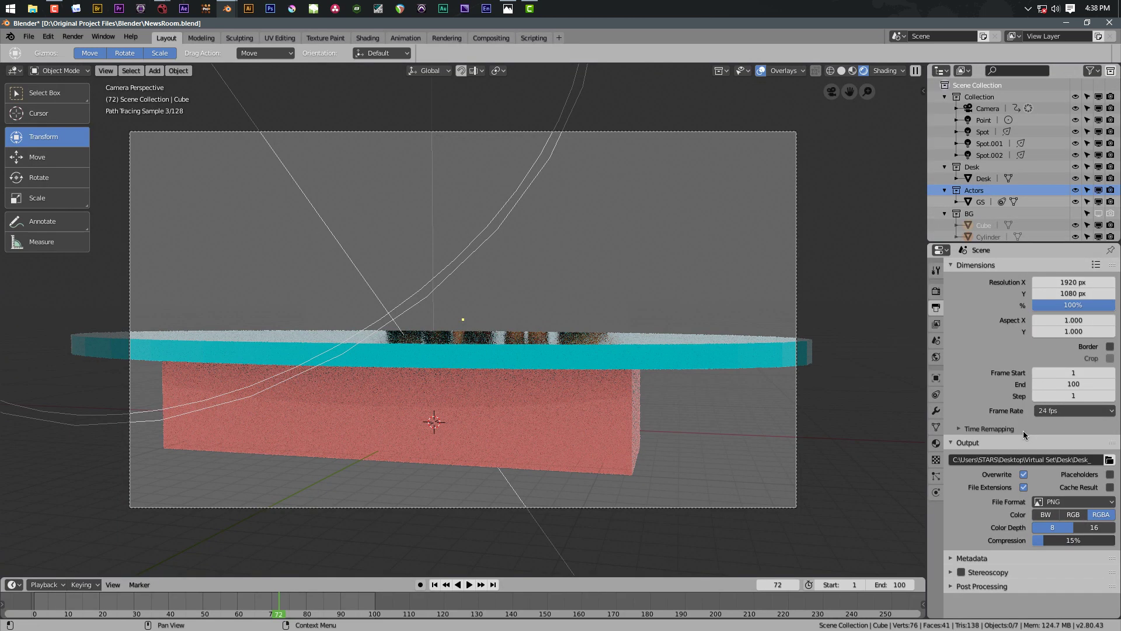
- Set the PNG output's color depth to 16 and render the desk pass as an animation
{"action": "left_click", "coordinate": [1094, 527]}
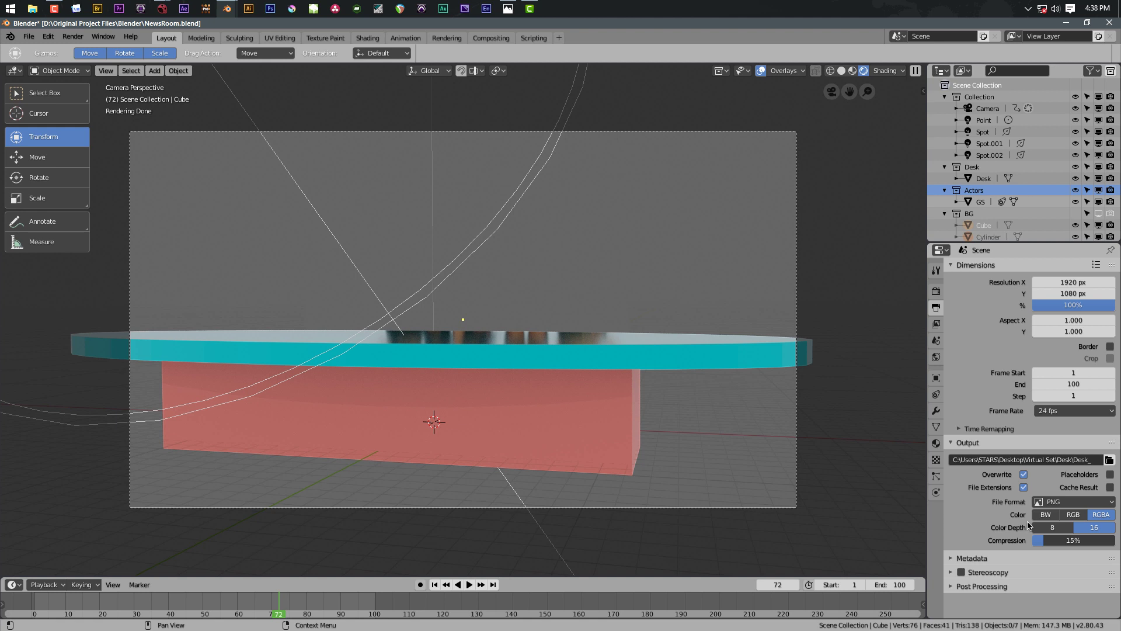
{"action": "left_click", "coordinate": [1058, 503]}
{"action": "left_click", "coordinate": [72, 37]}
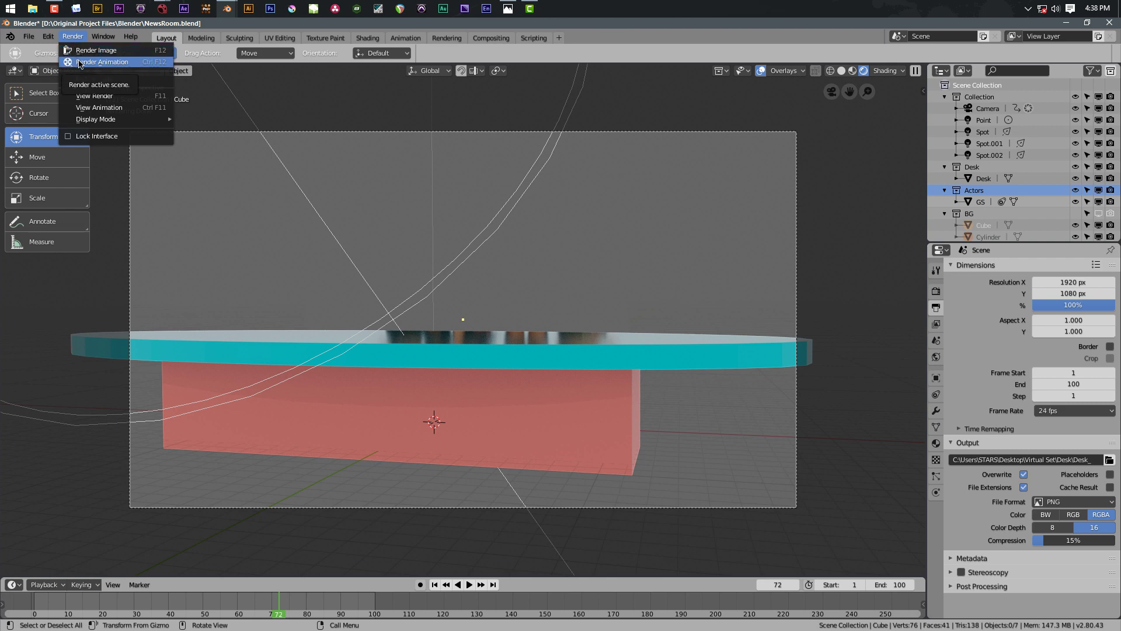
{"action": "left_click", "coordinate": [79, 63]}
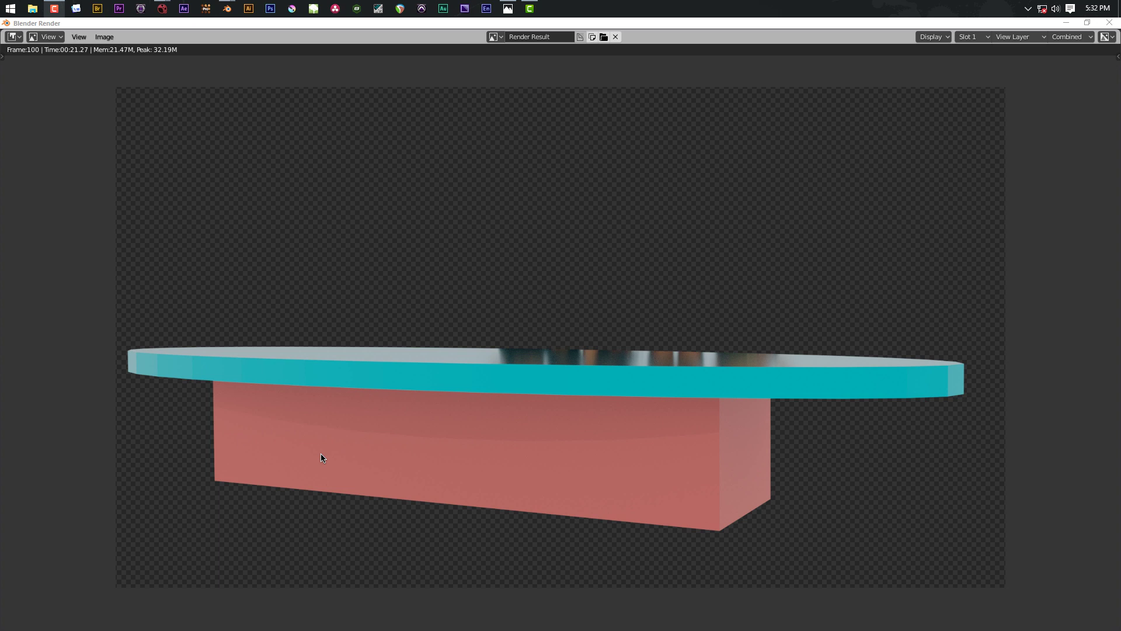
{"action": "key", "text": "Escape"}
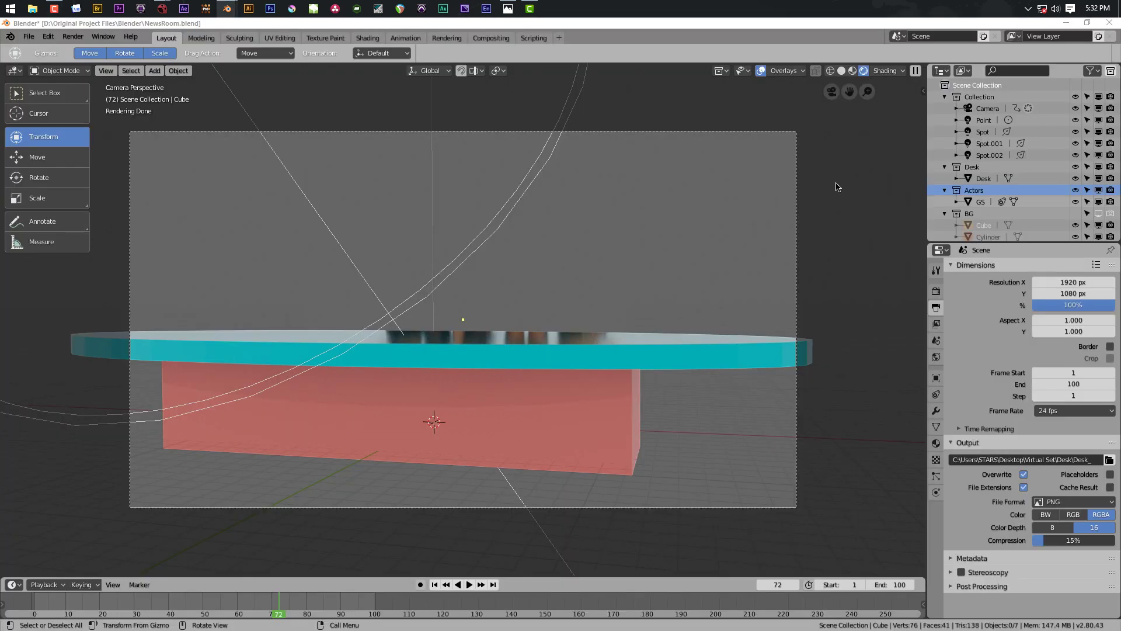
- Disable the Desk collection in the viewport and renders, and clear Indirect Only on the Actors collection
{"action": "left_click", "coordinate": [1098, 167]}
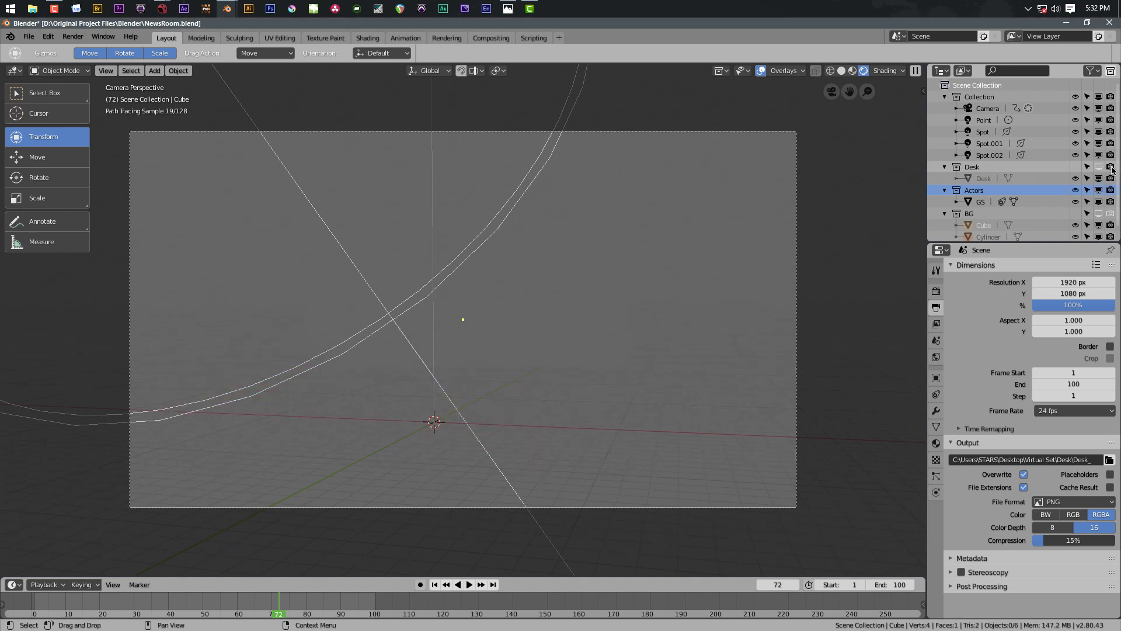
{"action": "right_click", "coordinate": [972, 194]}
{"action": "mouse_move", "coordinate": [971, 193]}
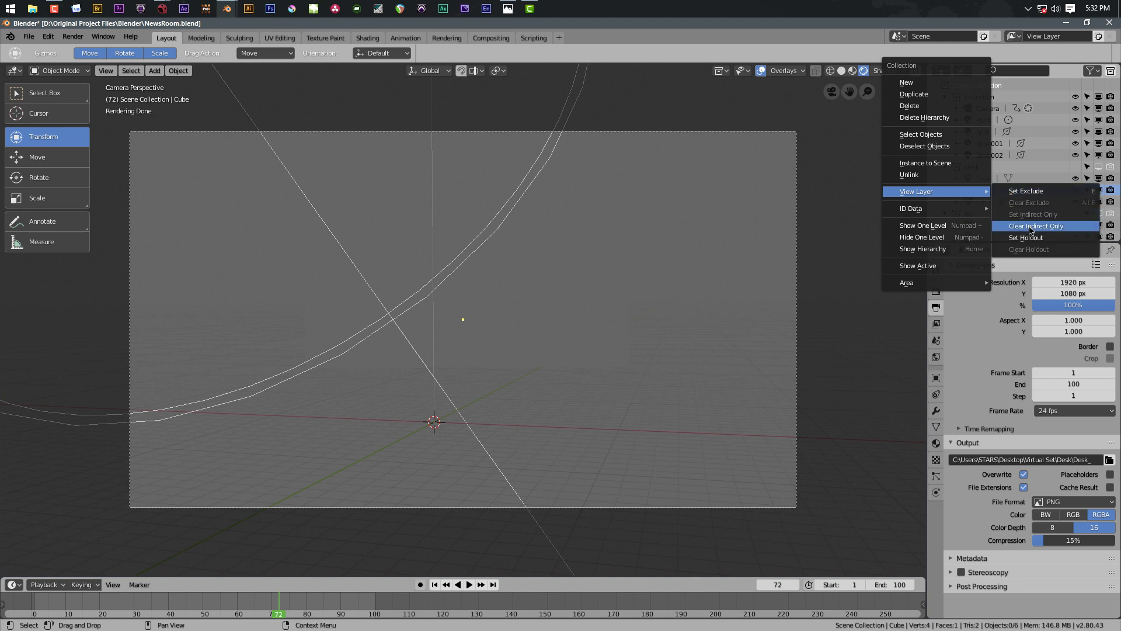
{"action": "left_click", "coordinate": [1032, 230]}
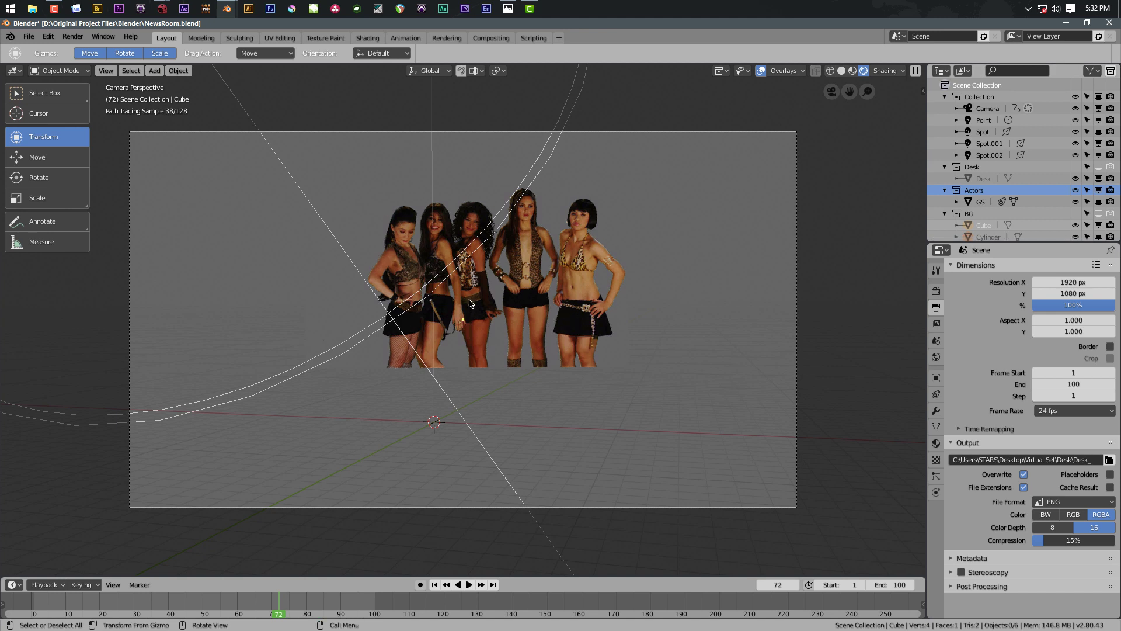
- Create an Actors folder inside Virtual Set and set the render output there with the file name Actors_
{"action": "left_click", "coordinate": [1109, 459]}
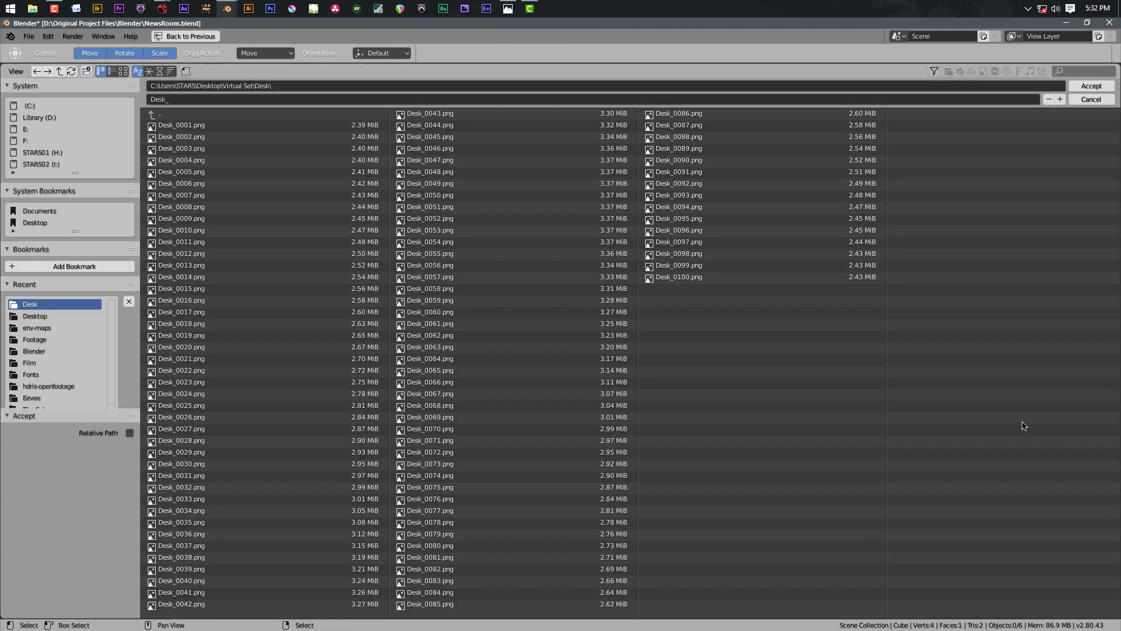
{"action": "left_click", "coordinate": [157, 114]}
{"action": "left_click", "coordinate": [88, 71]}
{"action": "type", "text": "Actors"}
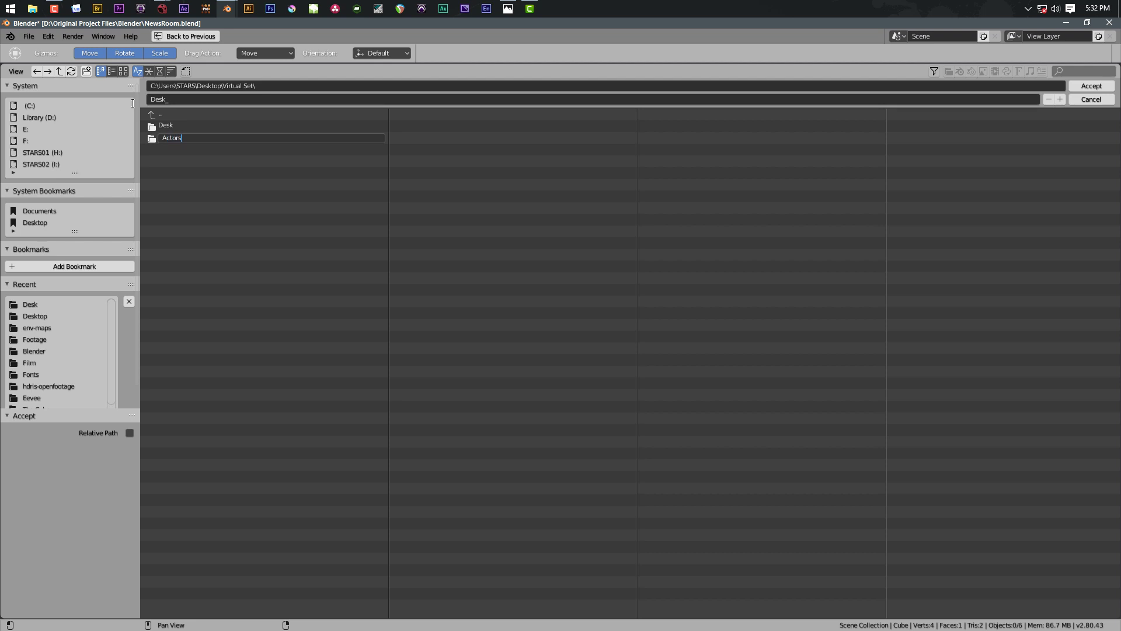
{"action": "key", "text": "Return"}
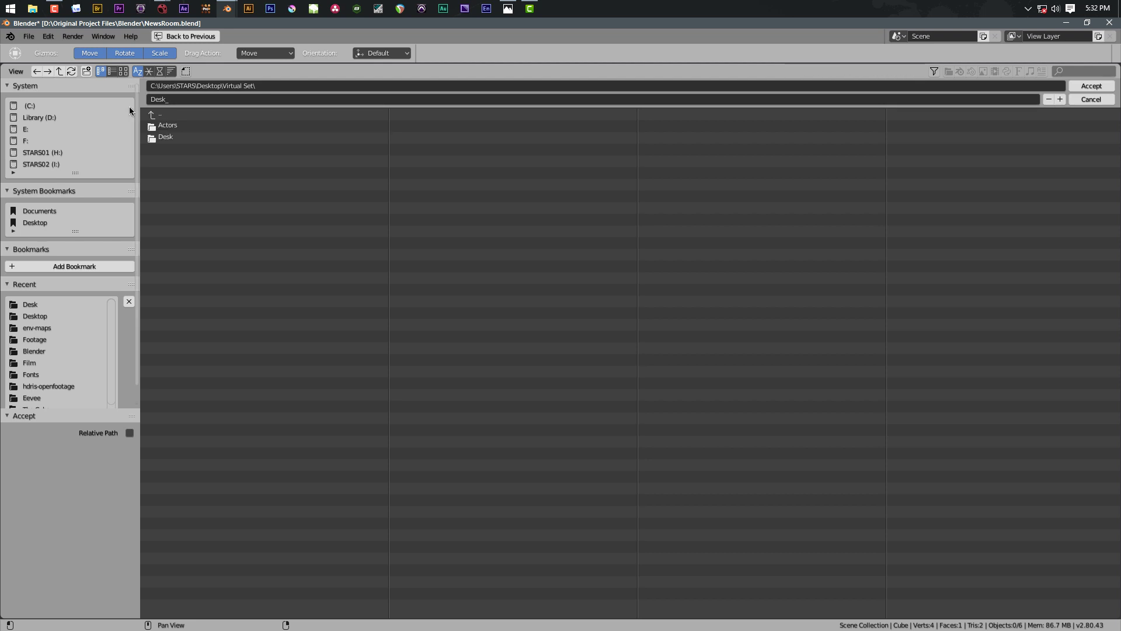
{"action": "double_click", "coordinate": [168, 125]}
{"action": "left_click", "coordinate": [165, 101]}
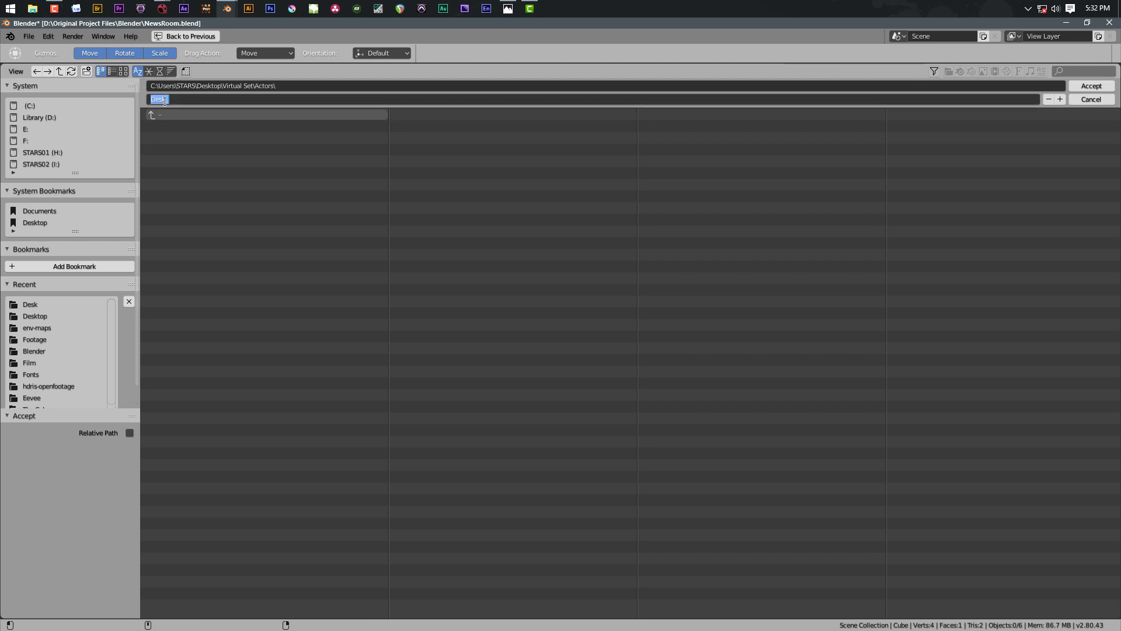
{"action": "type", "text": "Actors_"}
{"action": "left_click", "coordinate": [1088, 86]}
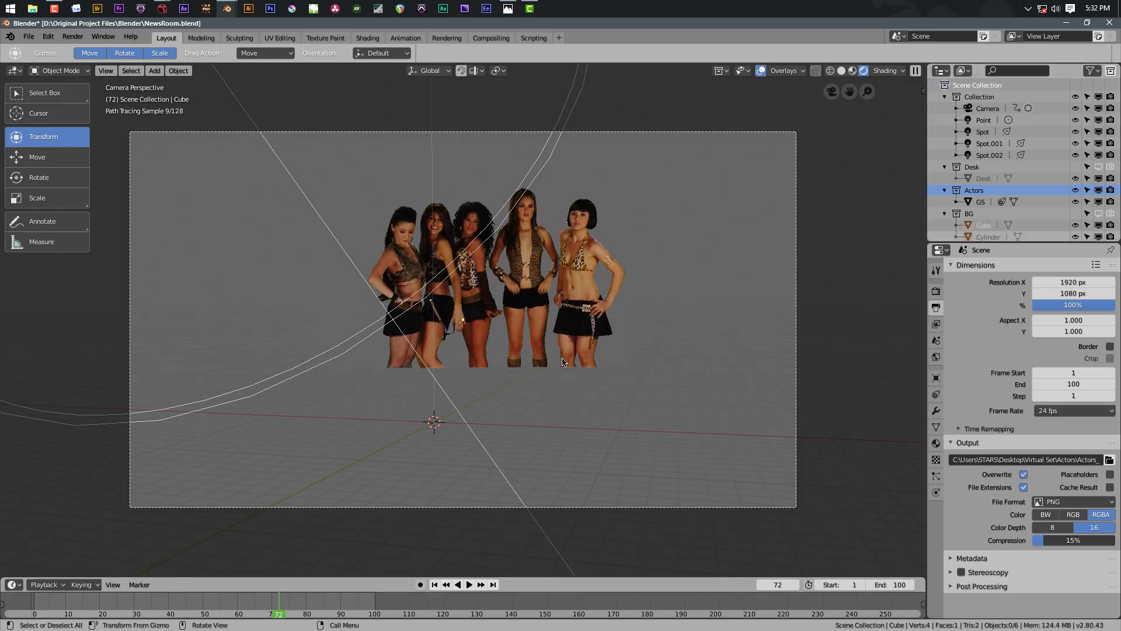
- Render the actors pass as an animation
{"action": "key", "text": "ctrl+F12"}
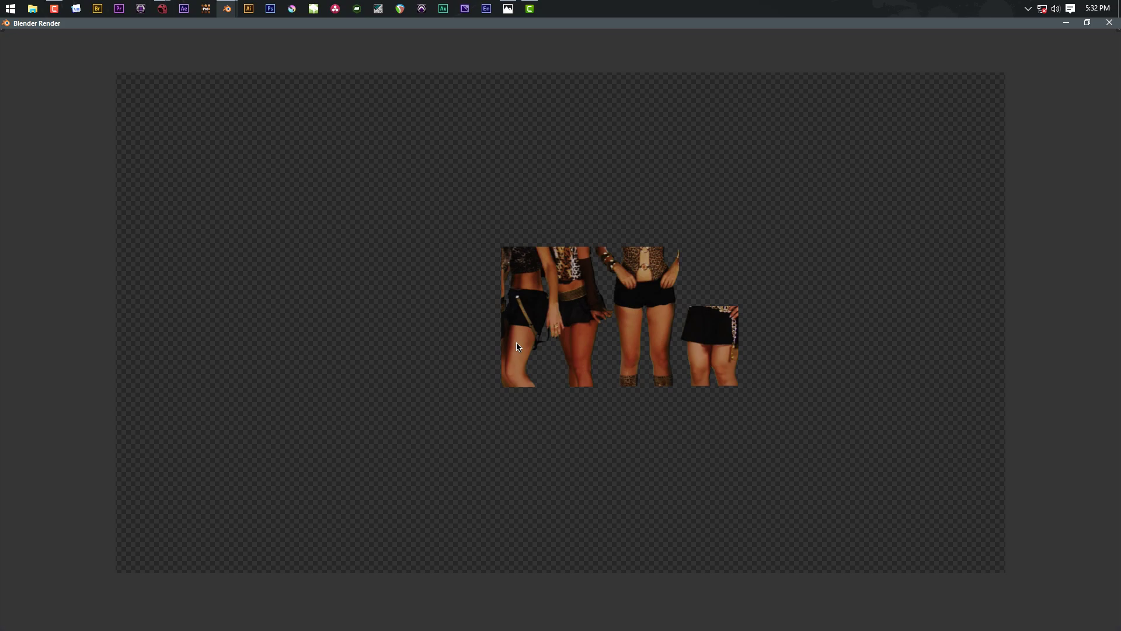
{"action": "key", "text": "Escape"}
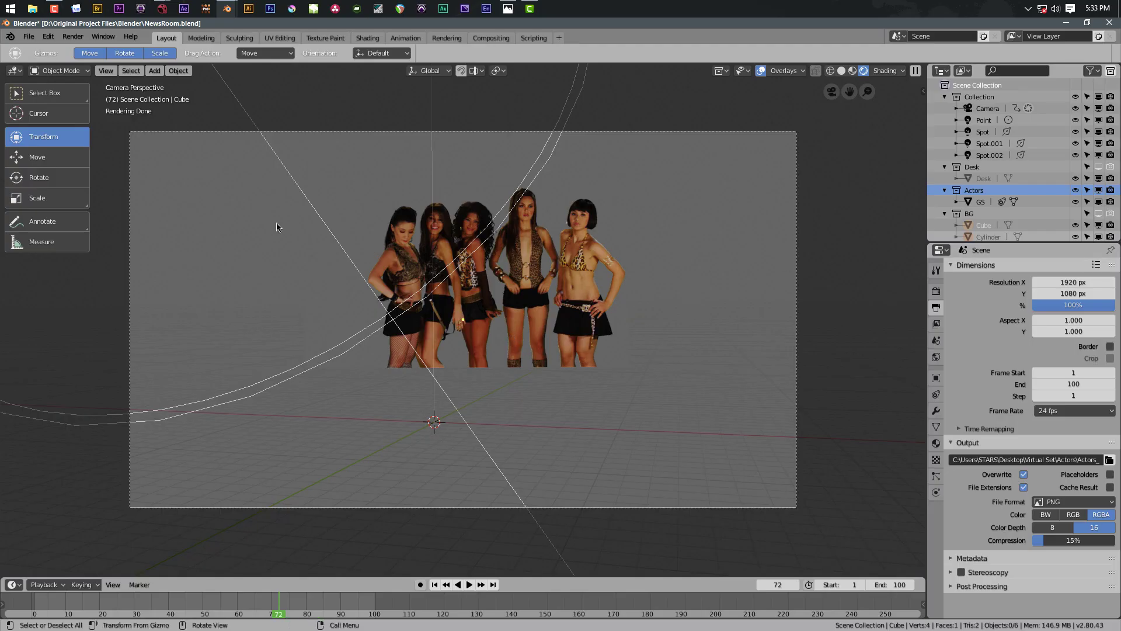
{"action": "left_click", "coordinate": [69, 38]}
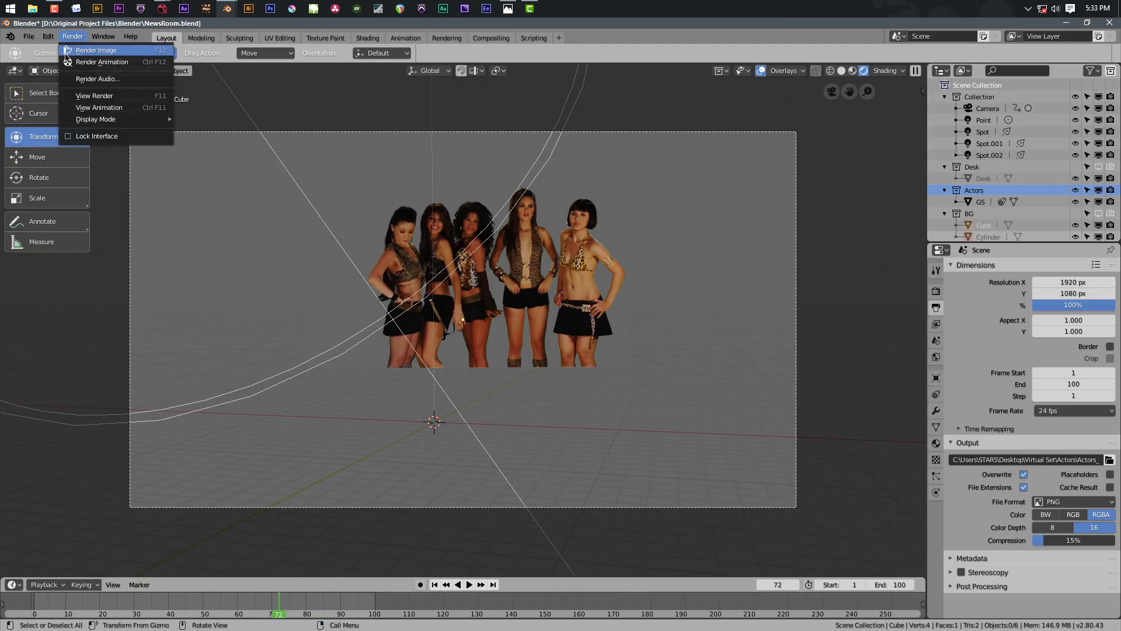
{"action": "left_click", "coordinate": [68, 63]}
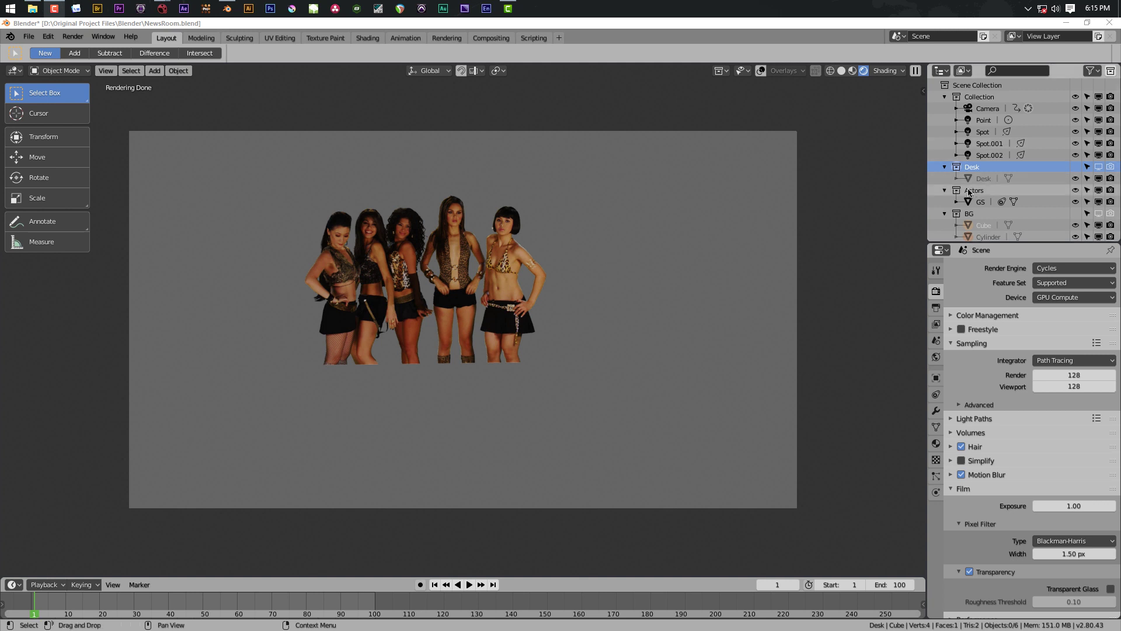
- Disable the Actors collection in the viewport and renders, and enable the BG and Desk collections
{"action": "left_click", "coordinate": [1099, 191]}
{"action": "left_click", "coordinate": [1098, 214]}
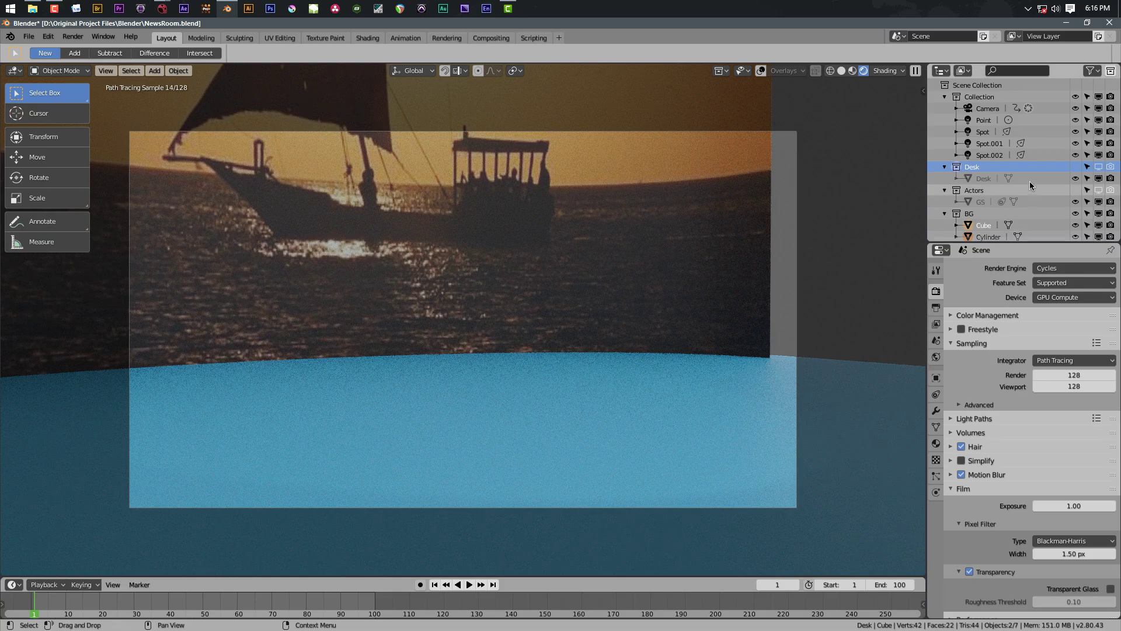
{"action": "left_click", "coordinate": [1098, 167]}
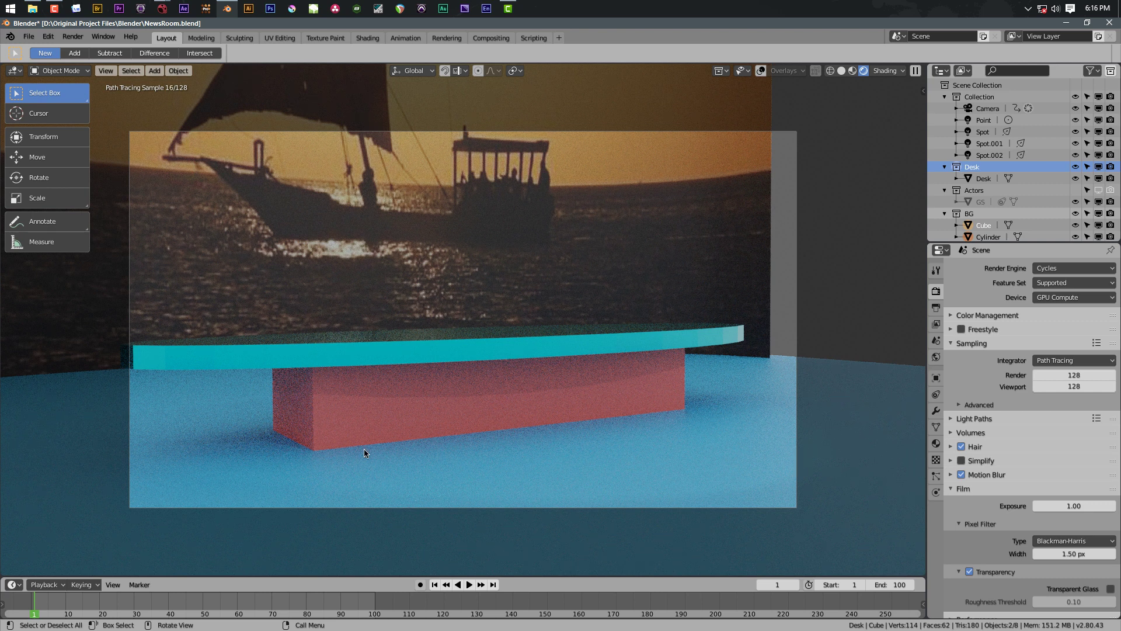
- Set the Desk collection to Indirect Only in the view layer
{"action": "right_click", "coordinate": [973, 170]}
{"action": "mouse_move", "coordinate": [975, 171]}
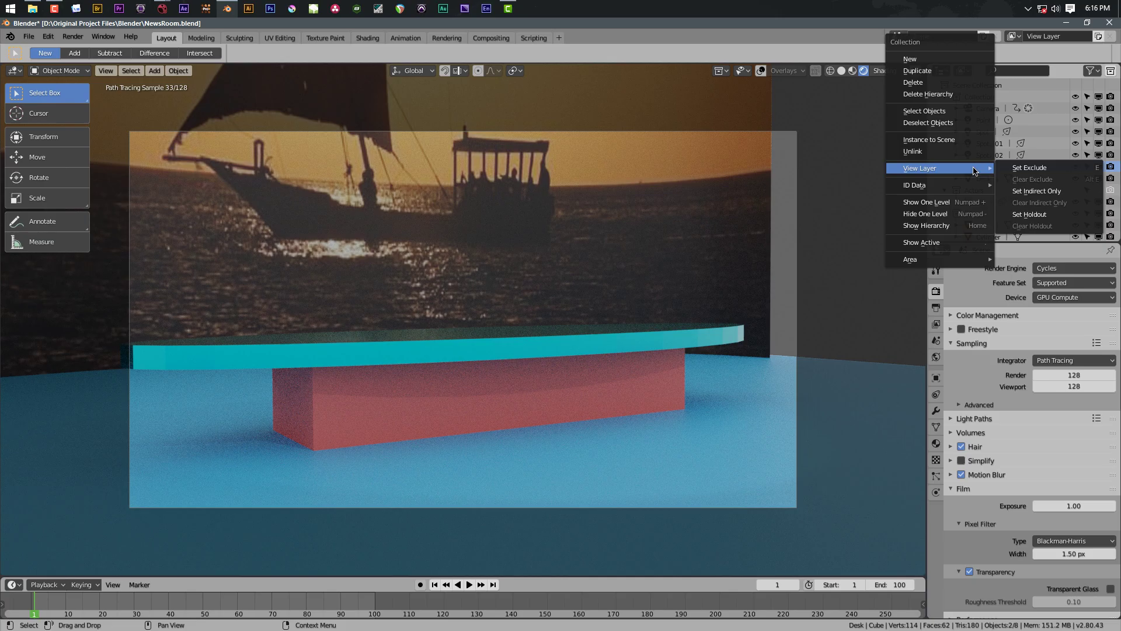
{"action": "left_click", "coordinate": [1034, 194]}
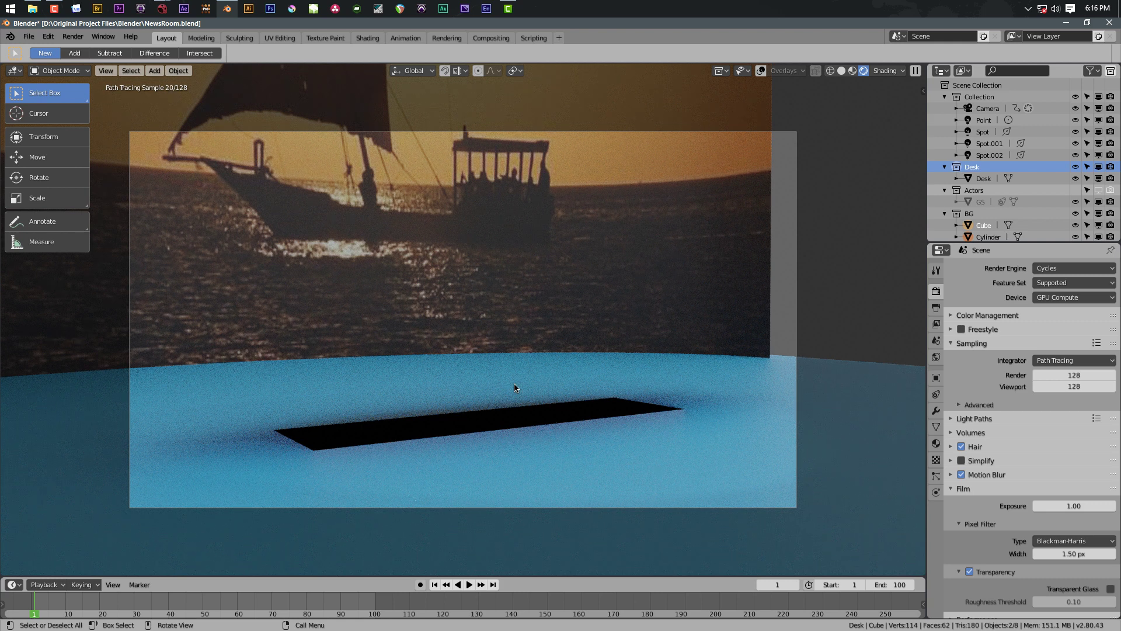
- Direct the render output to the BG folder inside Virtual Set with the file name BG_
{"action": "left_click", "coordinate": [936, 307]}
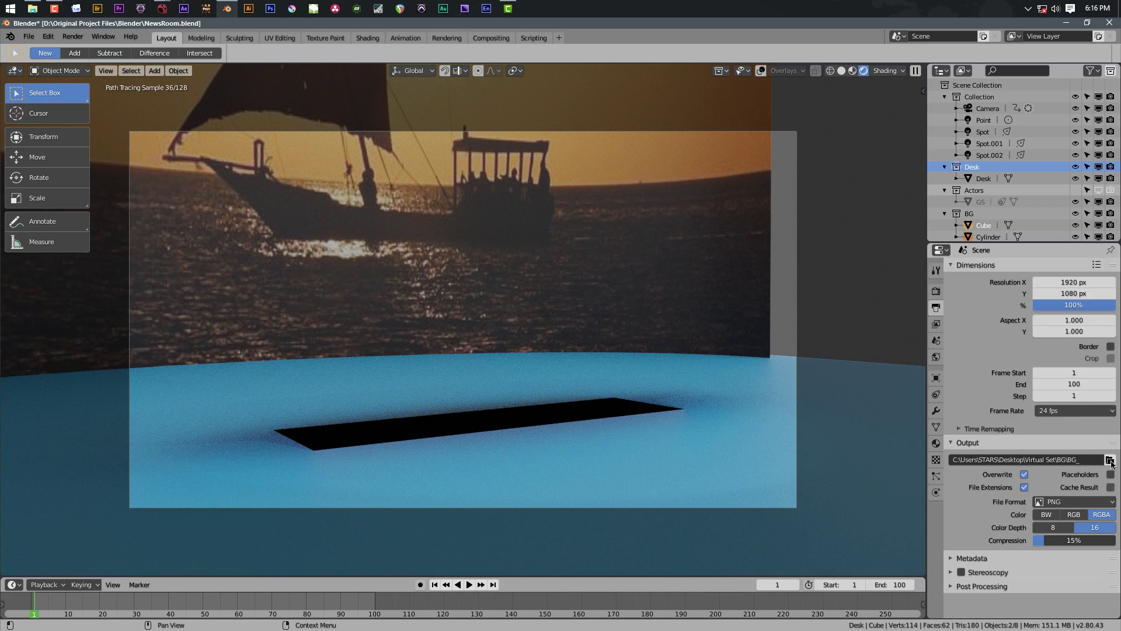
{"action": "left_click", "coordinate": [1114, 462]}
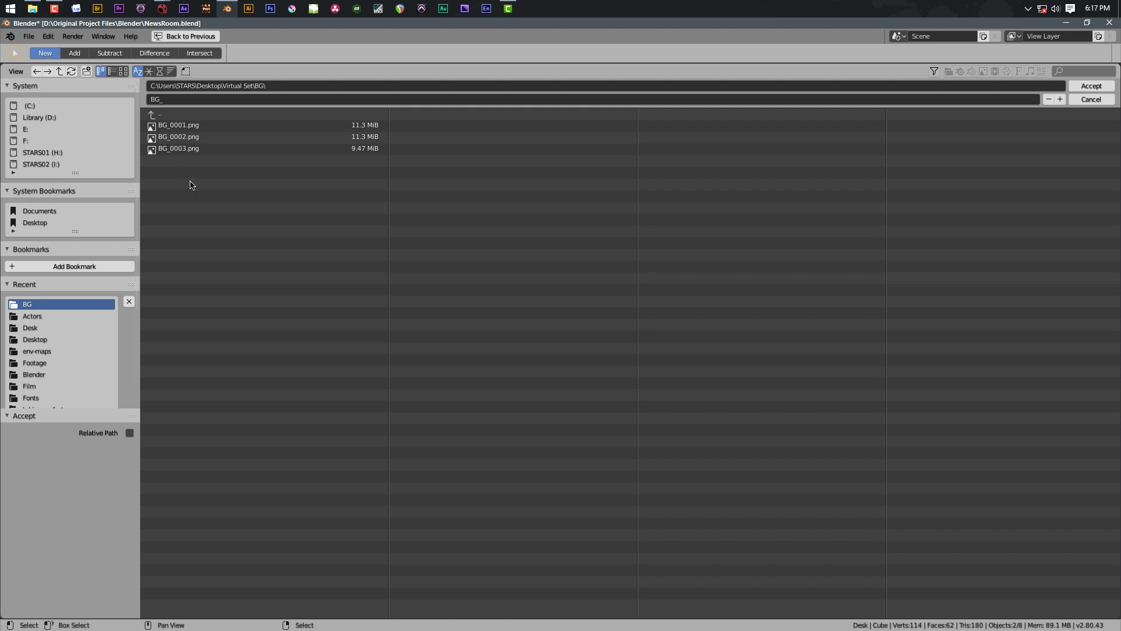
{"action": "left_click", "coordinate": [160, 115]}
{"action": "left_click", "coordinate": [150, 137]}
{"action": "left_click", "coordinate": [1089, 86]}
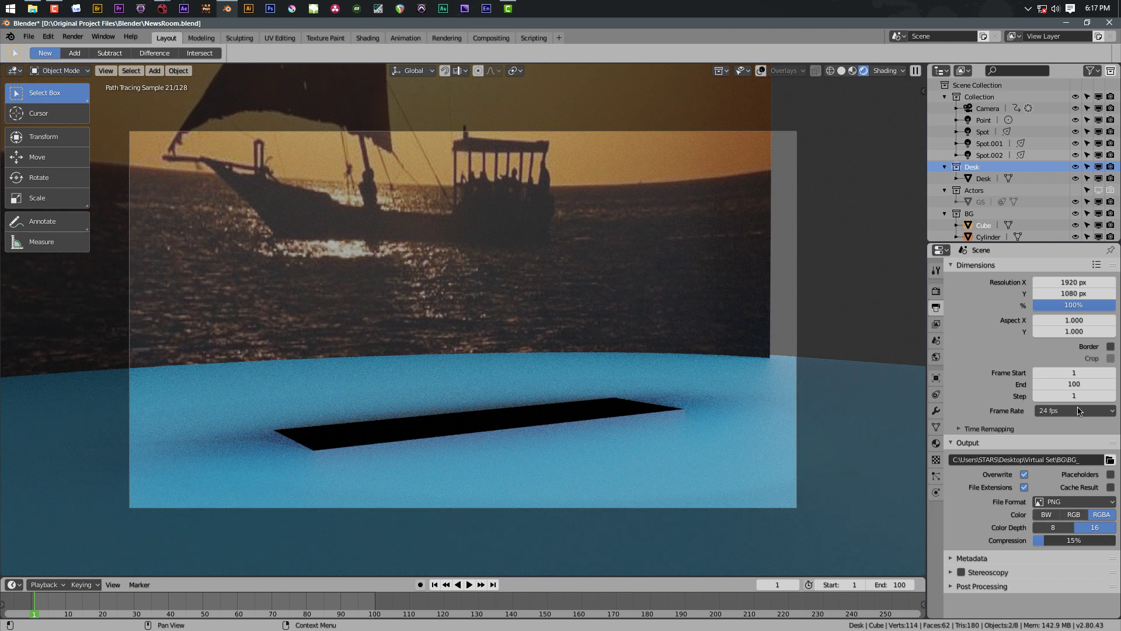
- Check the film transparency and output settings, and render the background pass as an animation
{"action": "left_click", "coordinate": [936, 292]}
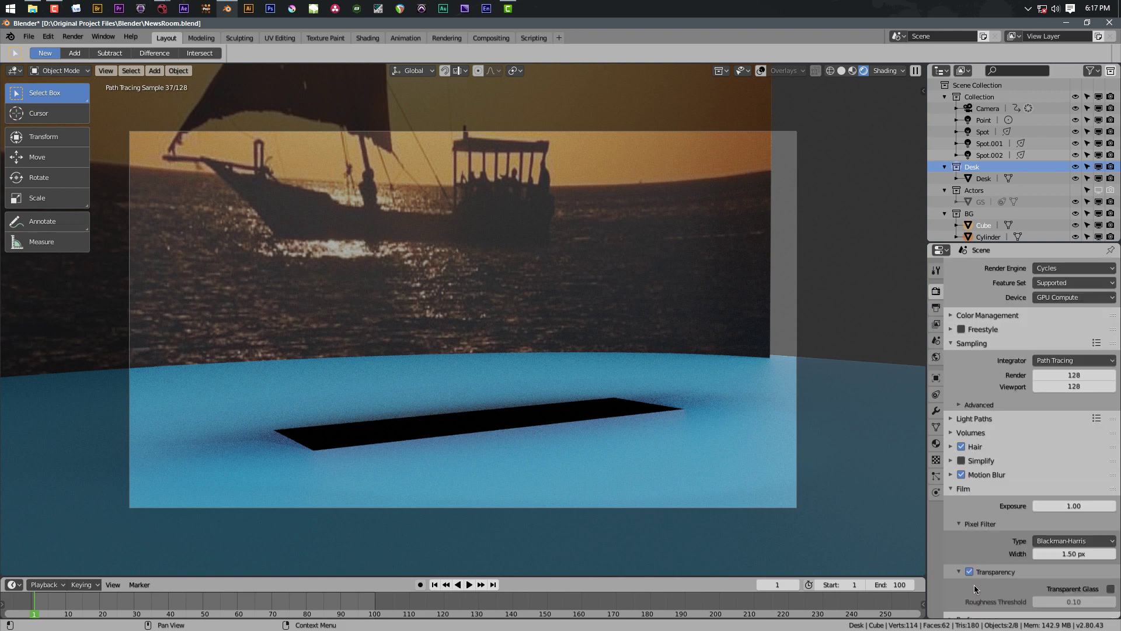
{"action": "left_click", "coordinate": [937, 309]}
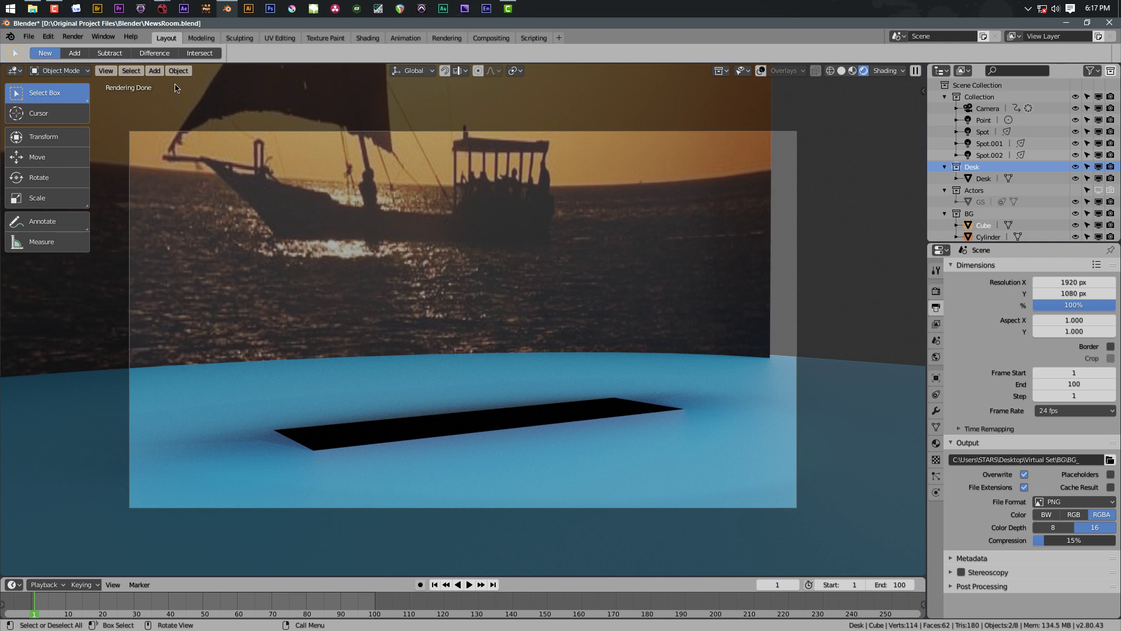
{"action": "left_click", "coordinate": [73, 36]}
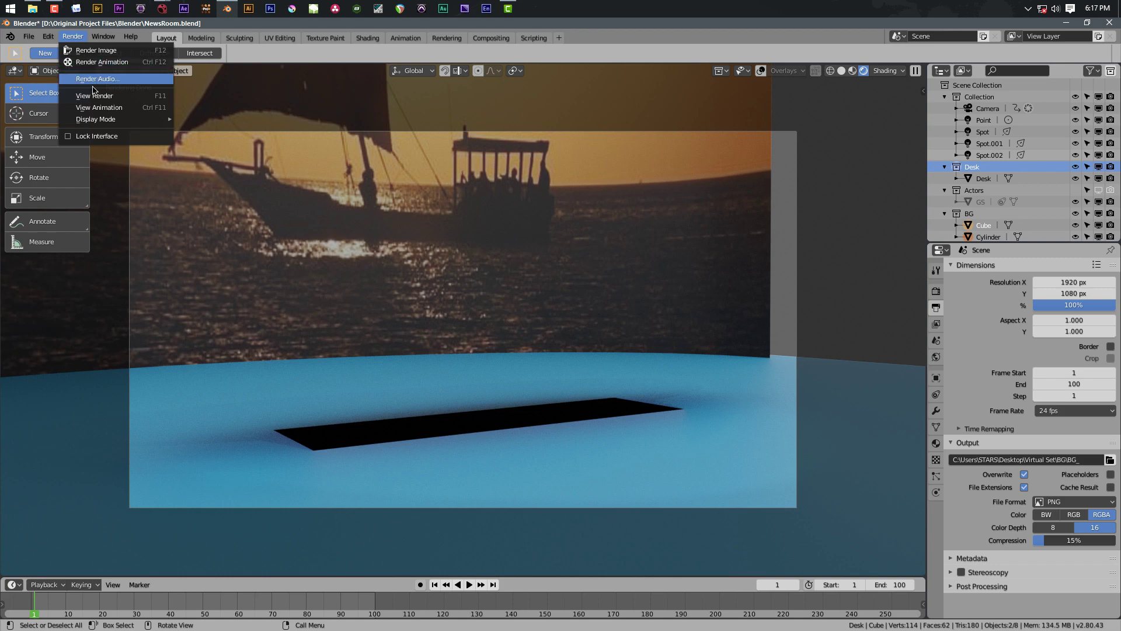
{"action": "left_click", "coordinate": [85, 62]}
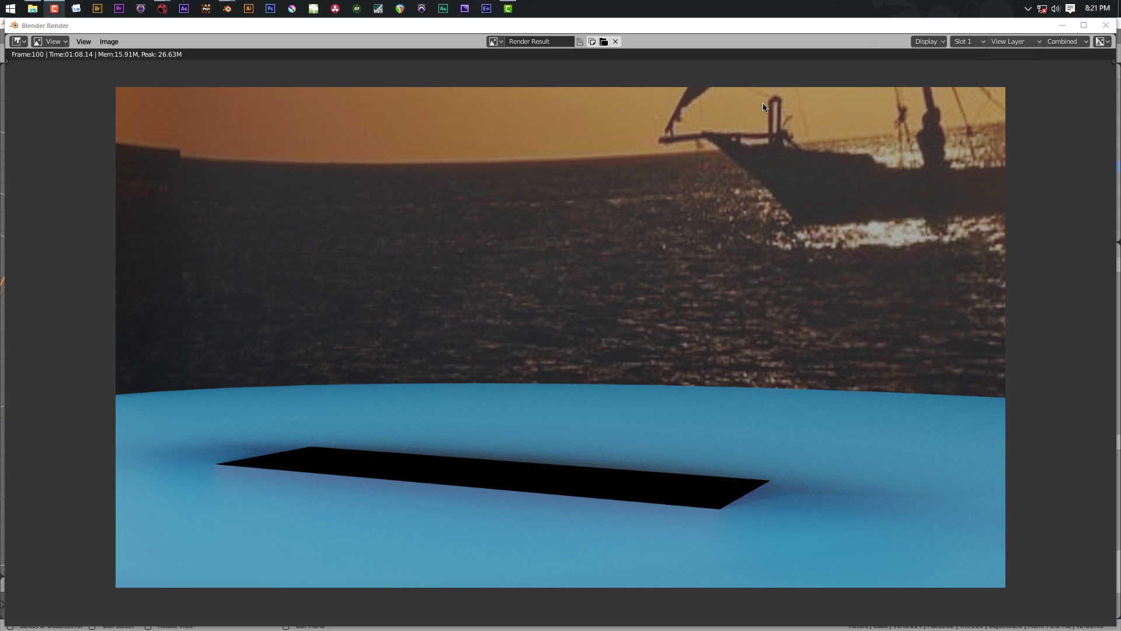
- Close the finished background render and return to the 3D scene
{"action": "left_click", "coordinate": [658, 339]}
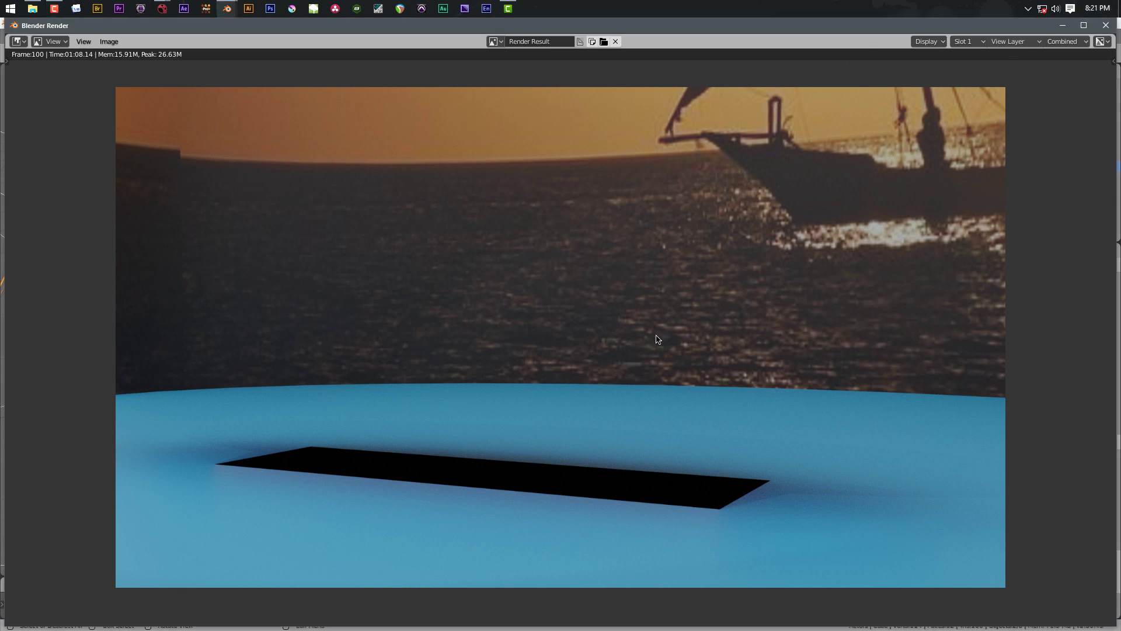
{"action": "key", "text": "Escape"}
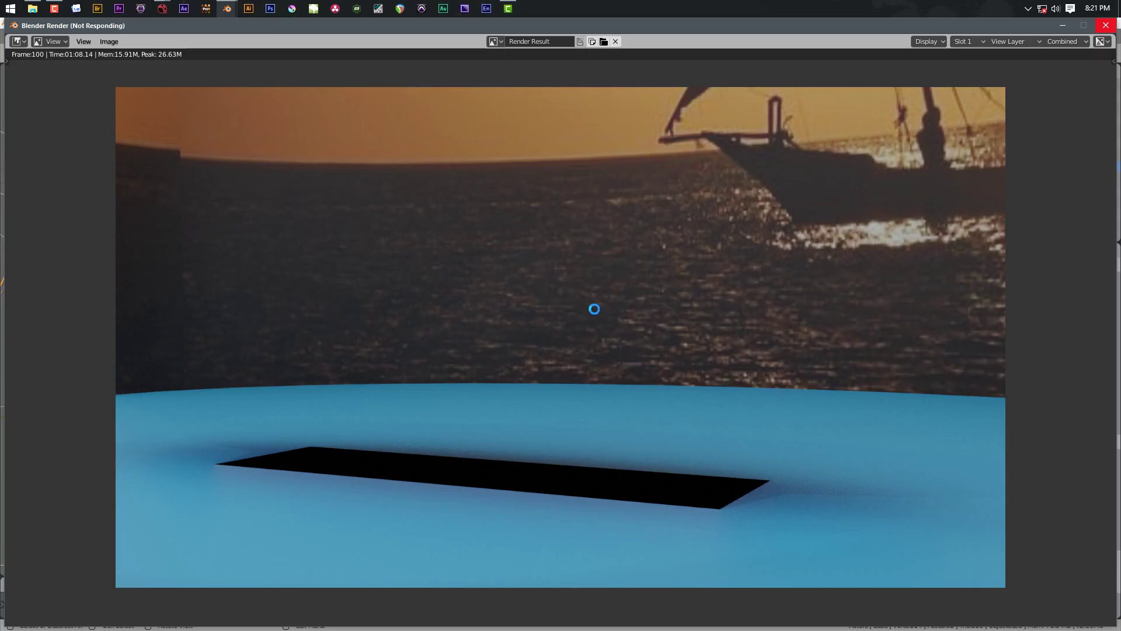
{"action": "key", "text": "Escape"}
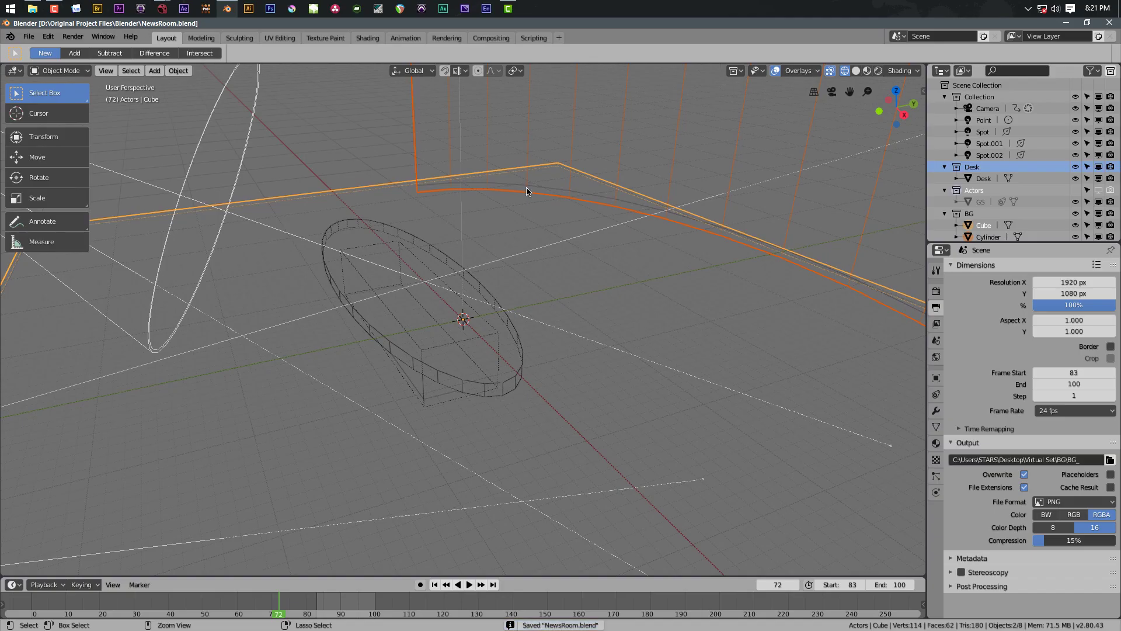
- Switch to Adobe Premiere Pro and create a project named VirtualSet with a DSLR 1080p24 sequence
{"action": "key", "text": "super+d"}
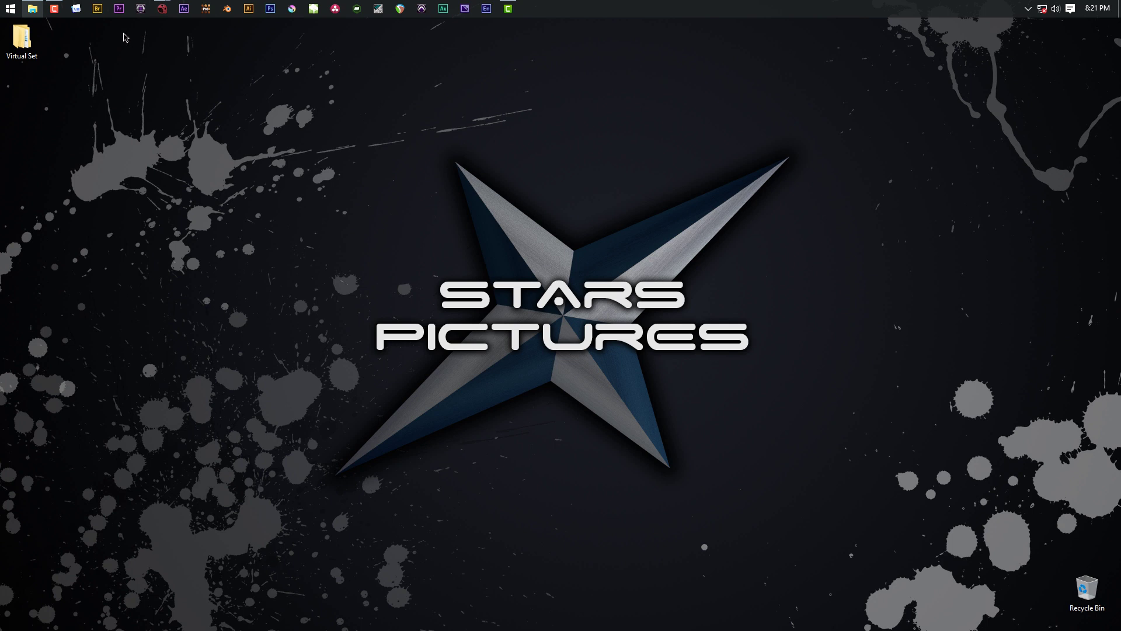
{"action": "left_click", "coordinate": [119, 9]}
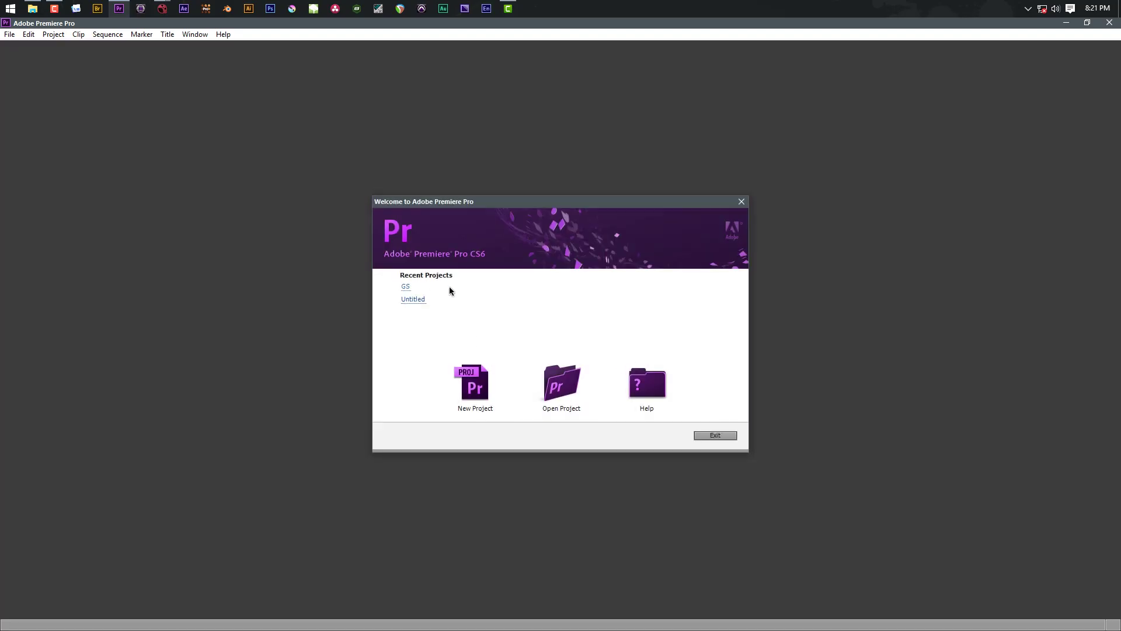
{"action": "left_click", "coordinate": [457, 399]}
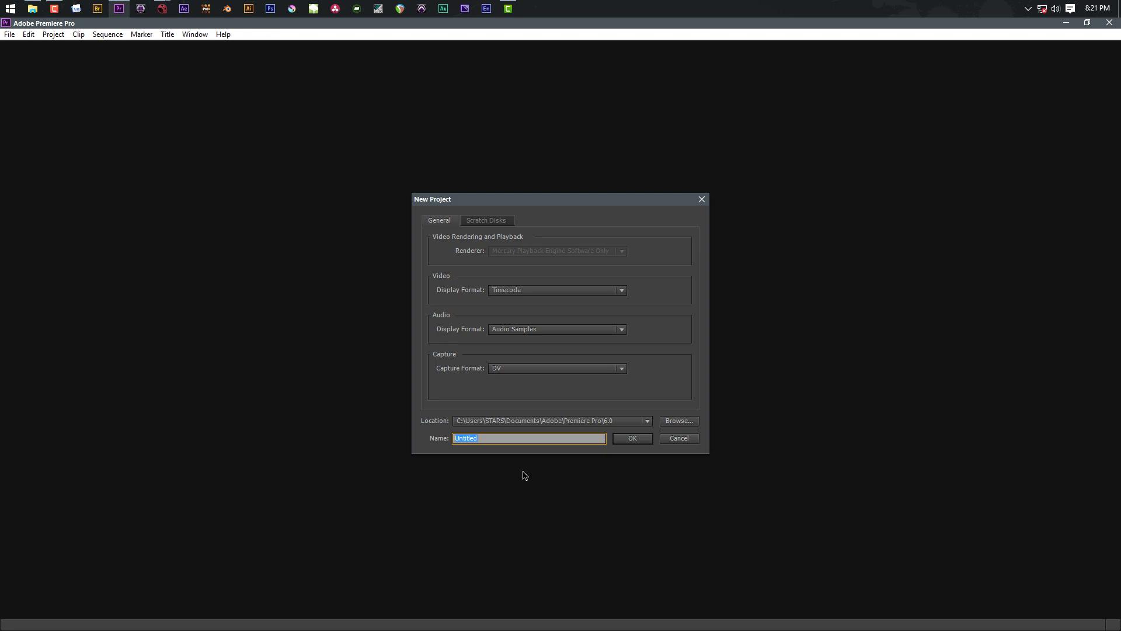
{"action": "type", "text": "VirtualSet"}
{"action": "key", "text": "Return"}
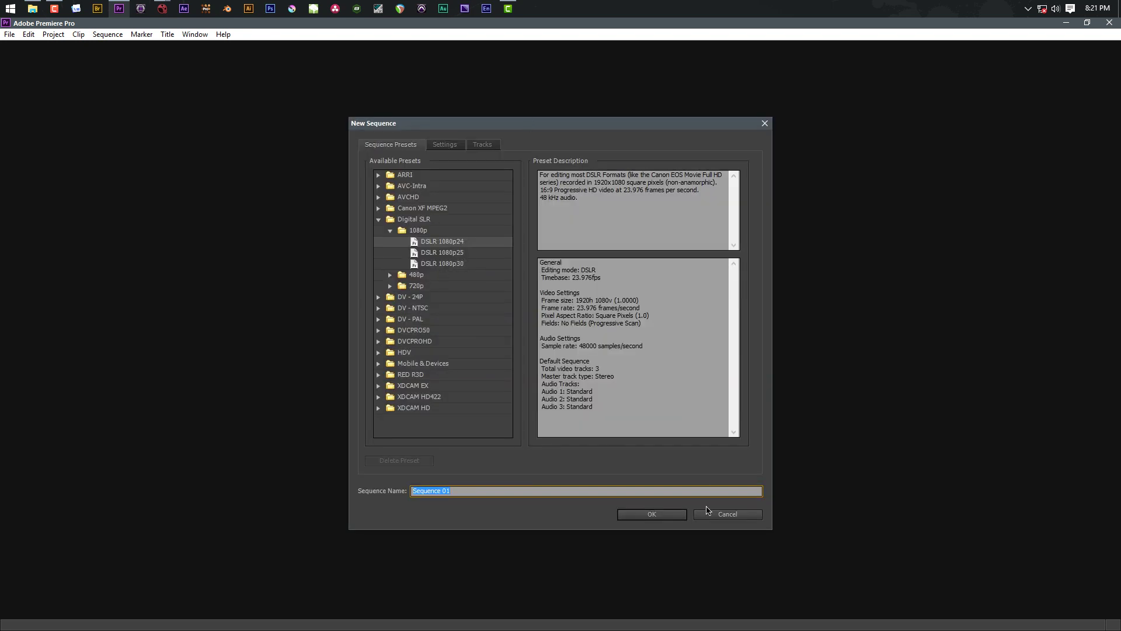
{"action": "left_click", "coordinate": [658, 514]}
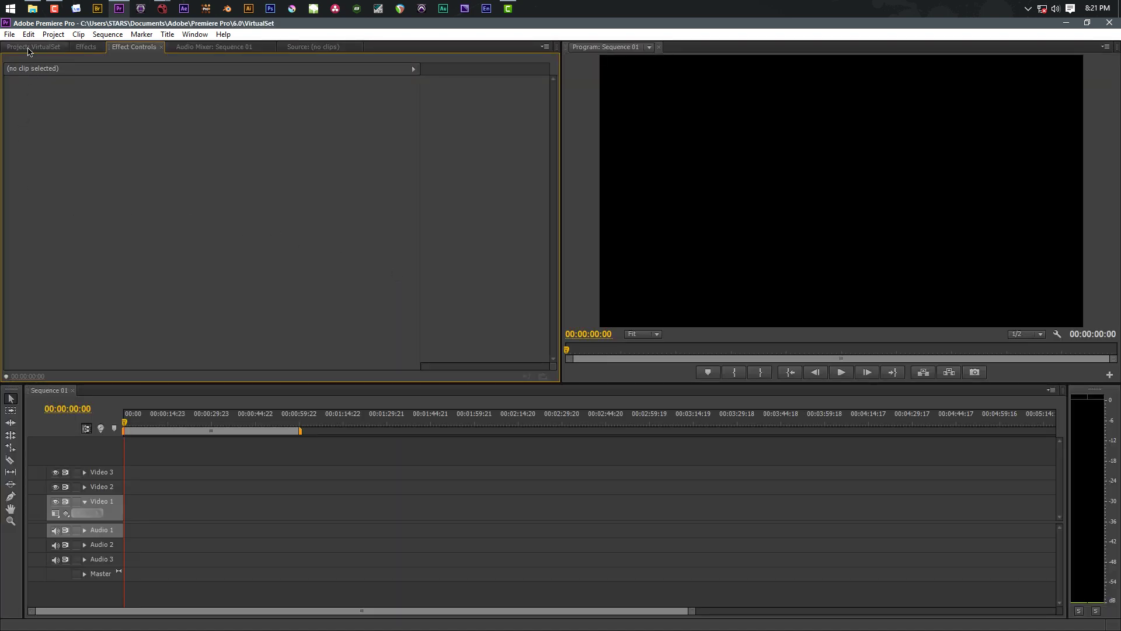
- Import the BG frames from the Desktop's Virtual Set folder as an image sequence starting at BG_0001
{"action": "left_click", "coordinate": [33, 46]}
{"action": "double_click", "coordinate": [228, 141]}
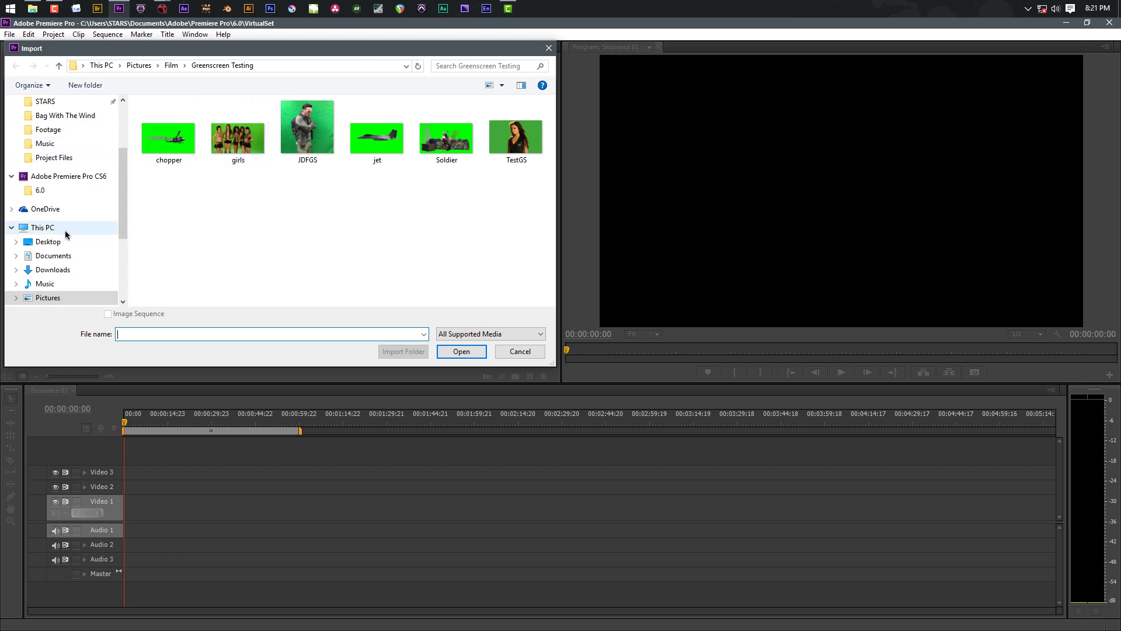
{"action": "left_click", "coordinate": [49, 241]}
{"action": "double_click", "coordinate": [169, 133]}
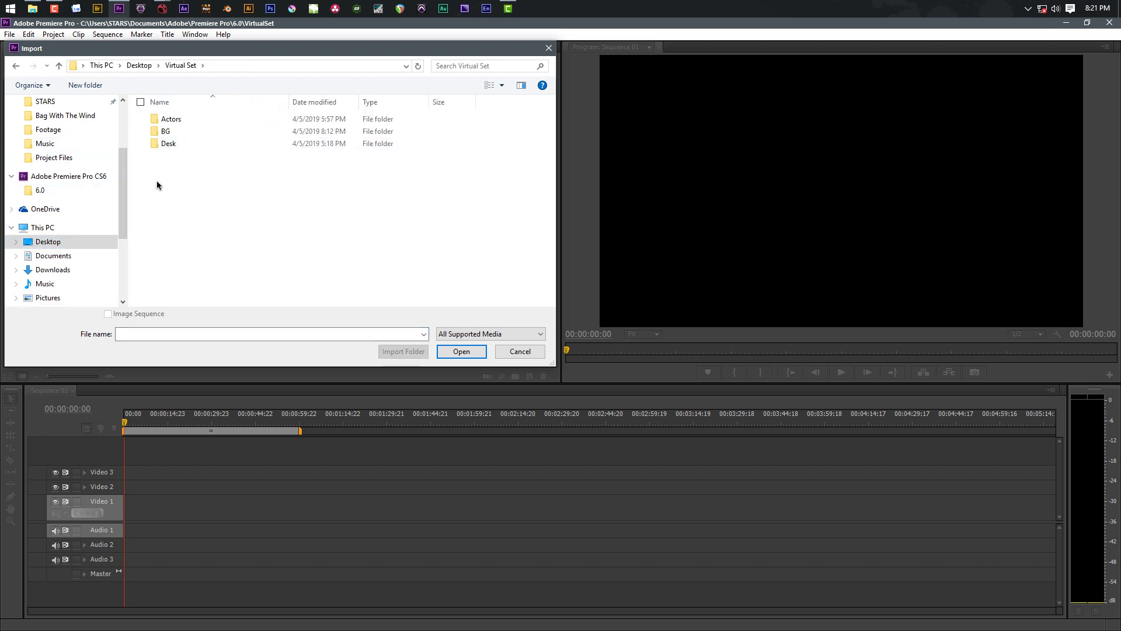
{"action": "double_click", "coordinate": [169, 133]}
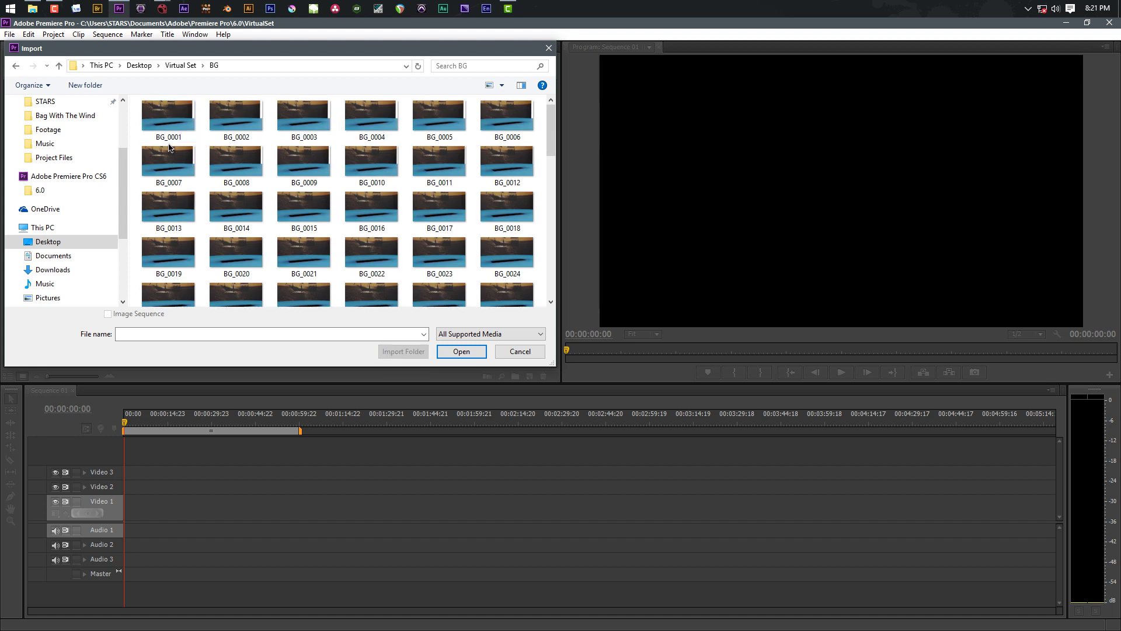
{"action": "left_click", "coordinate": [168, 127]}
{"action": "left_click", "coordinate": [108, 313]}
{"action": "left_click", "coordinate": [462, 351]}
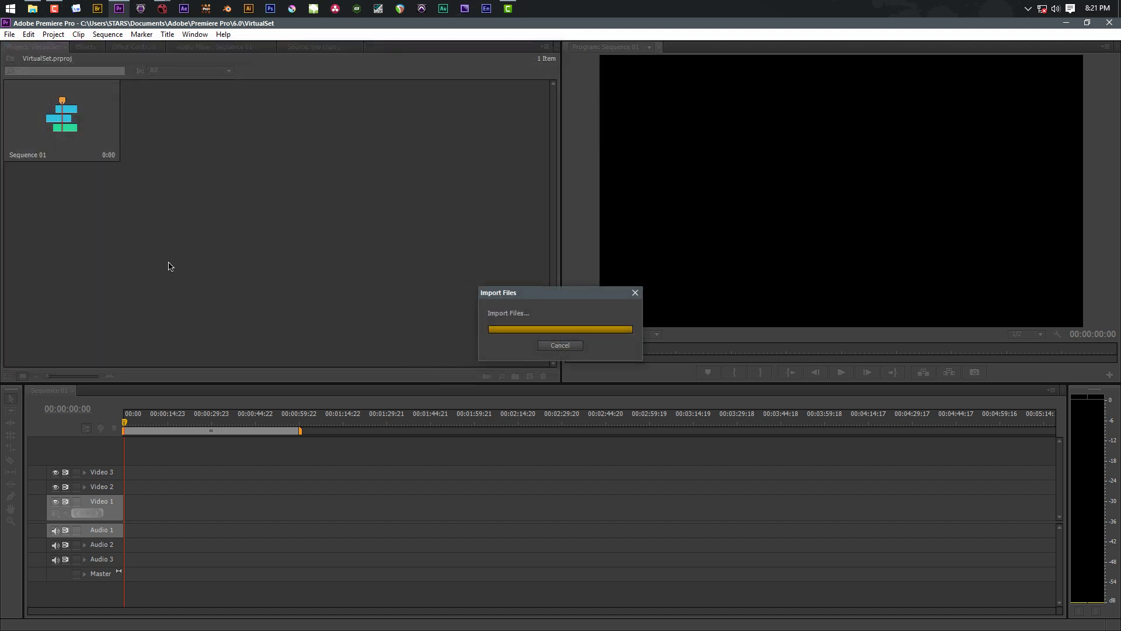
- Interpret the imported BG image sequence at an assumed frame rate of 24 fps
{"action": "right_click", "coordinate": [148, 140]}
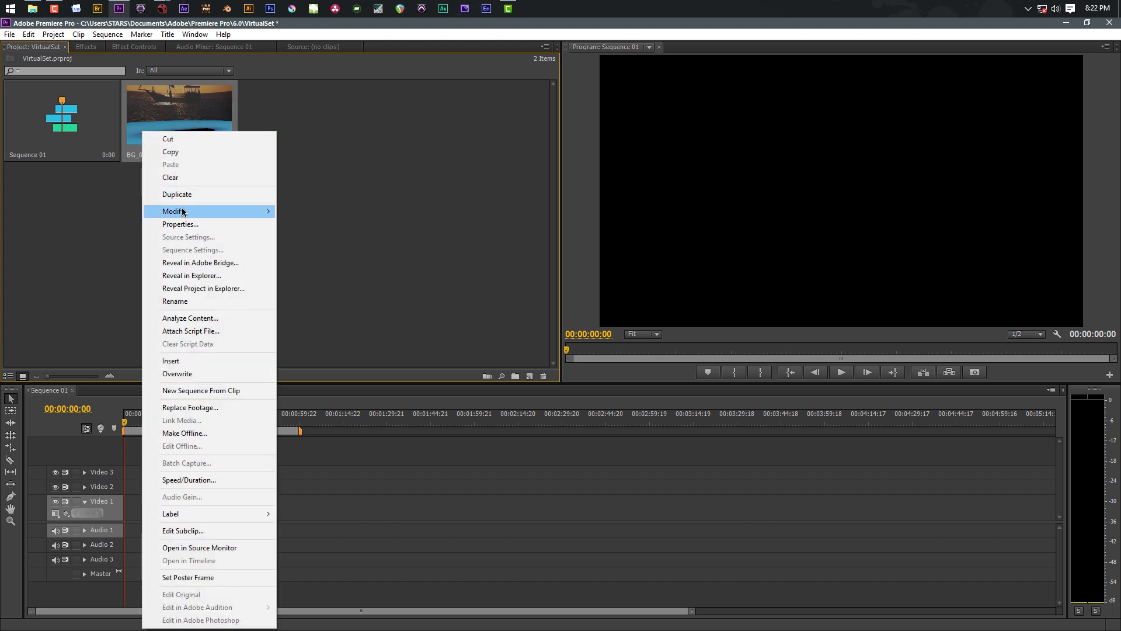
{"action": "mouse_move", "coordinate": [184, 213]}
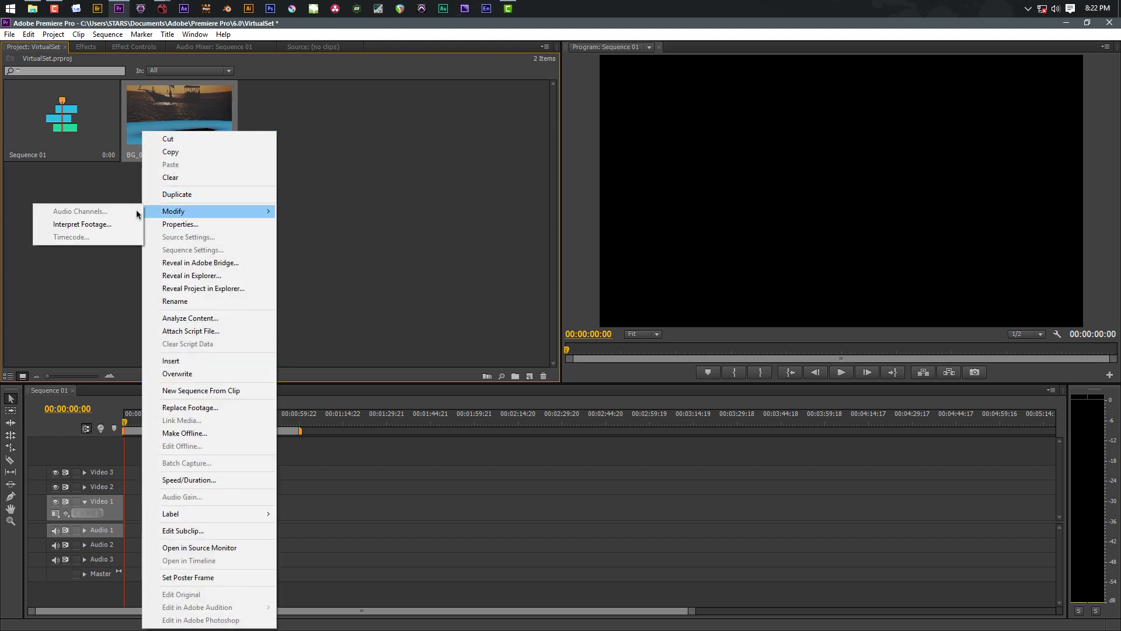
{"action": "left_click", "coordinate": [96, 220]}
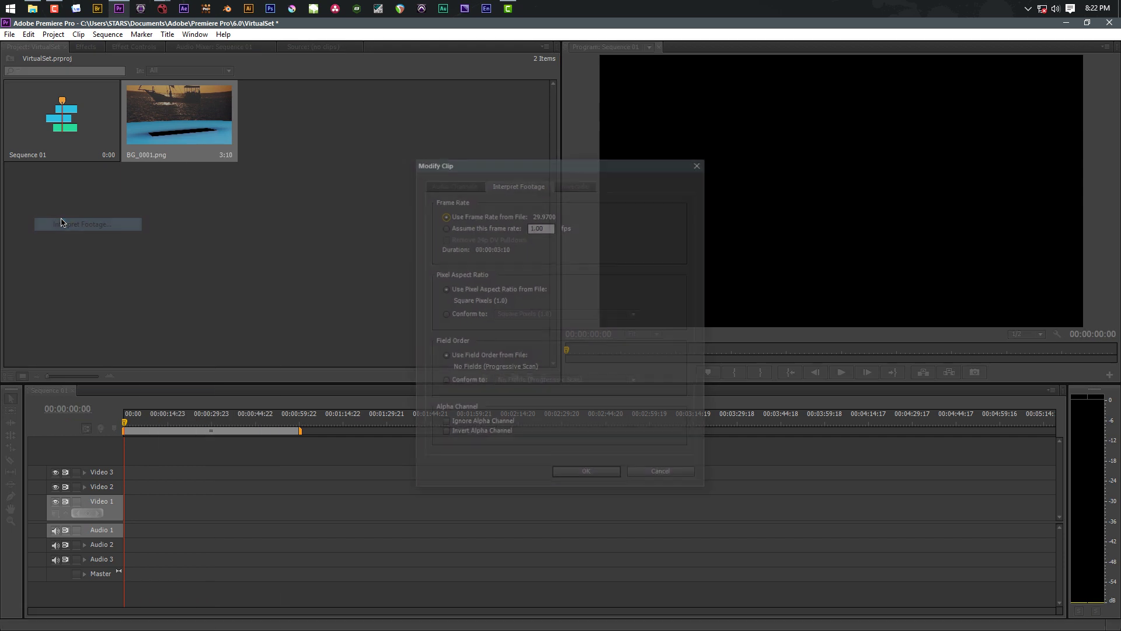
{"action": "left_click", "coordinate": [445, 227]}
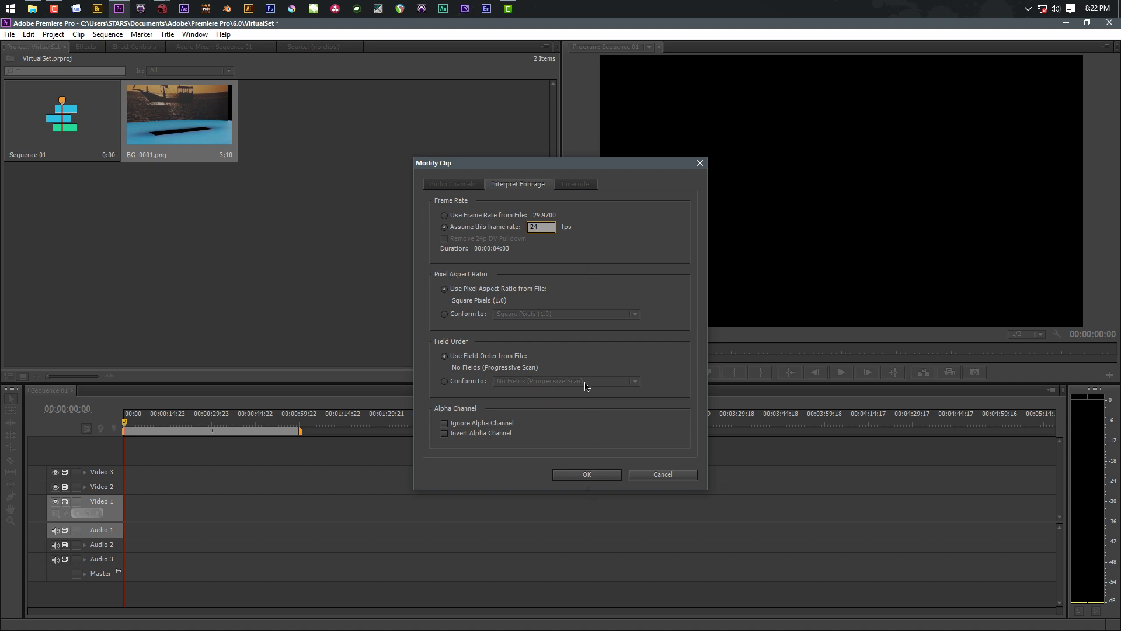
{"action": "left_click", "coordinate": [586, 475]}
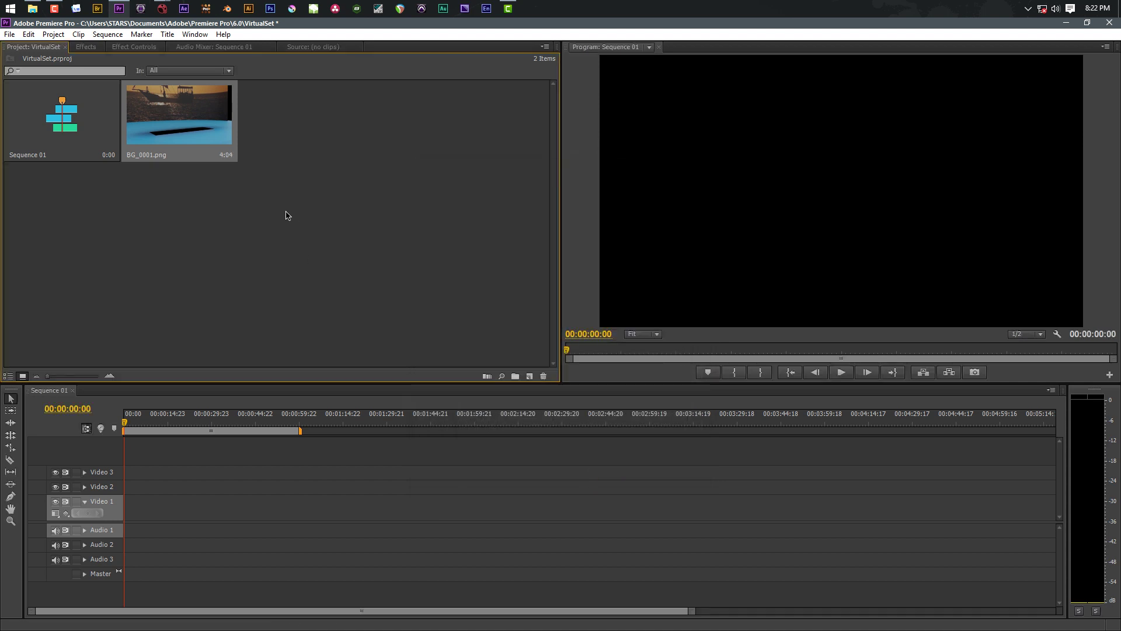
- Place the BG clip at the start of Video 1 and change the sequence settings to match it
{"action": "left_click_drag", "start_coordinate": [198, 141], "coordinate": [138, 518]}
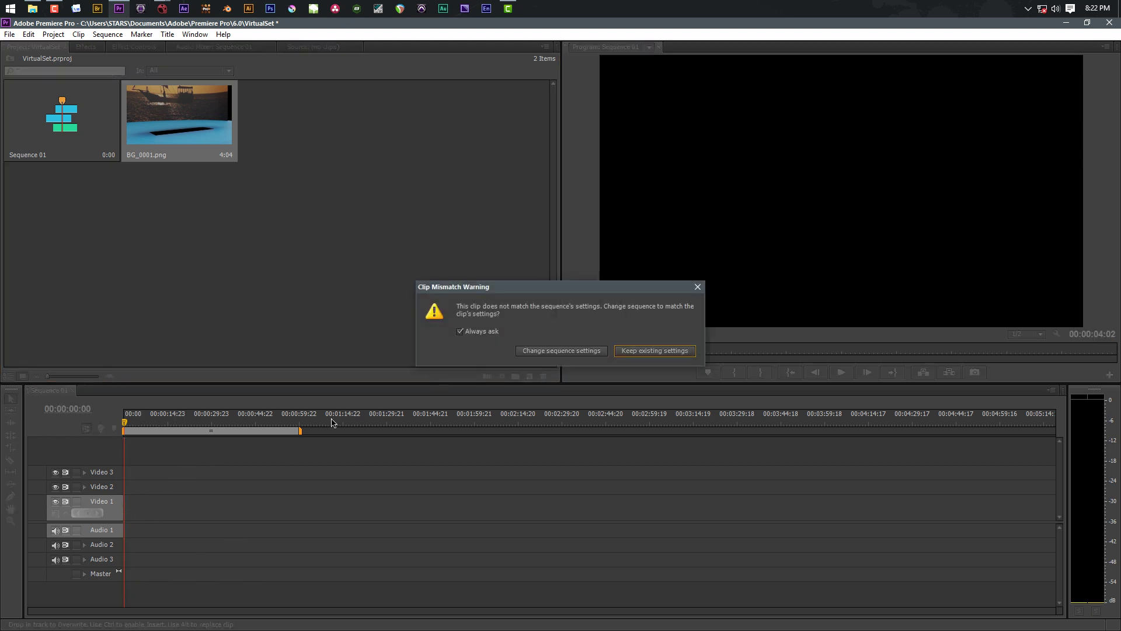
{"action": "left_click", "coordinate": [545, 354]}
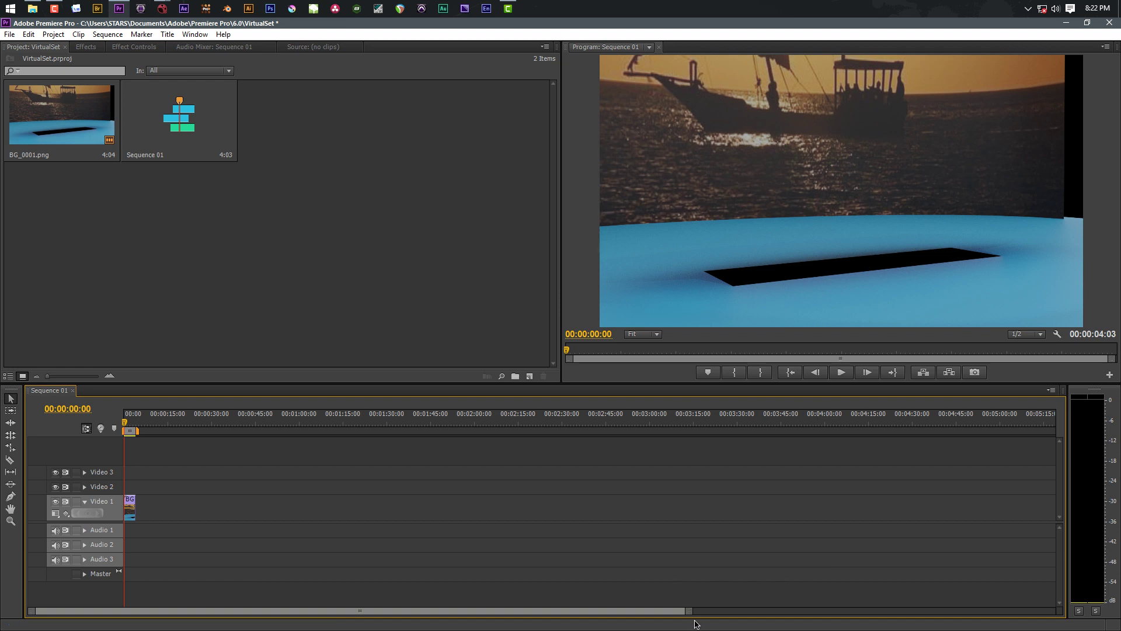
{"action": "left_click_drag", "start_coordinate": [689, 613], "coordinate": [401, 607]}
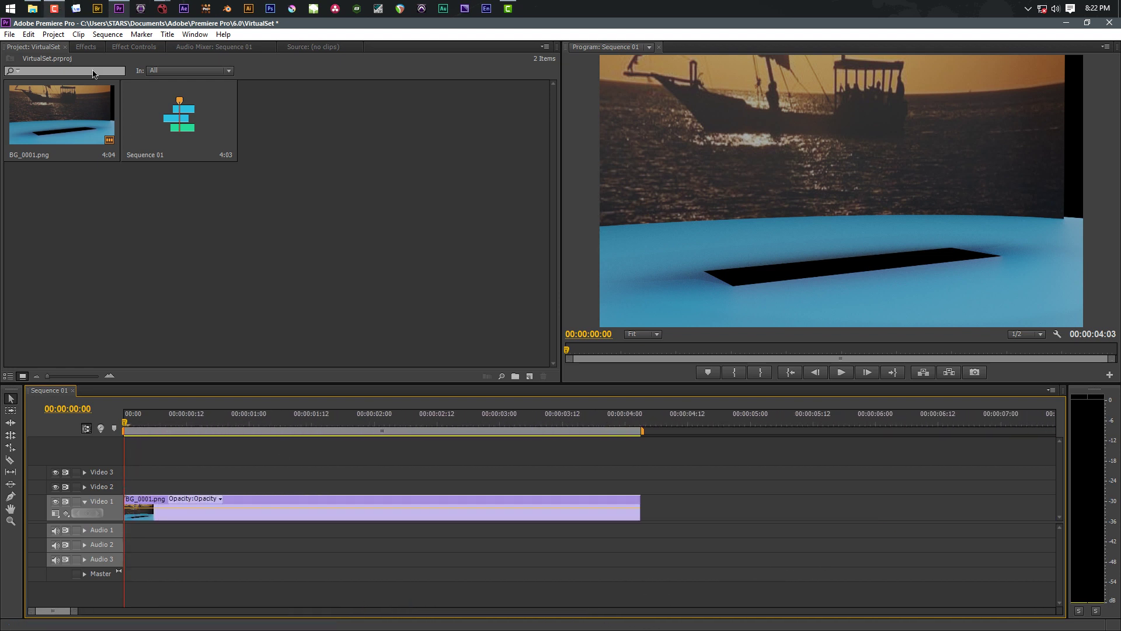
- Import the Actors frames from the Virtual Set folder as an image sequence starting at Actors_0001
{"action": "double_click", "coordinate": [309, 126]}
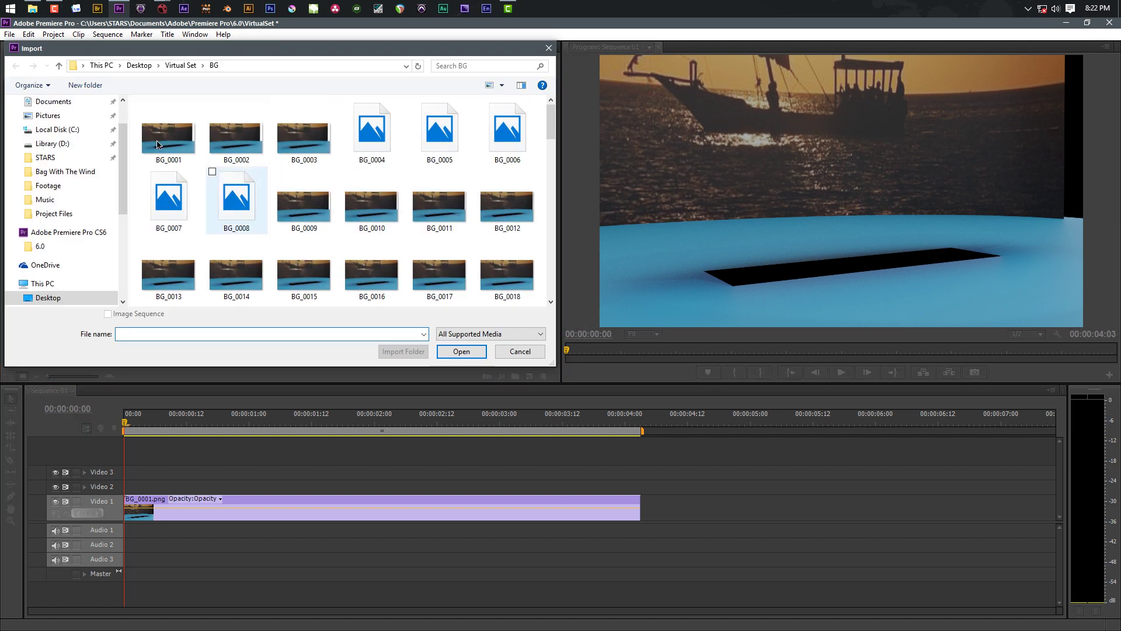
{"action": "left_click", "coordinate": [170, 68]}
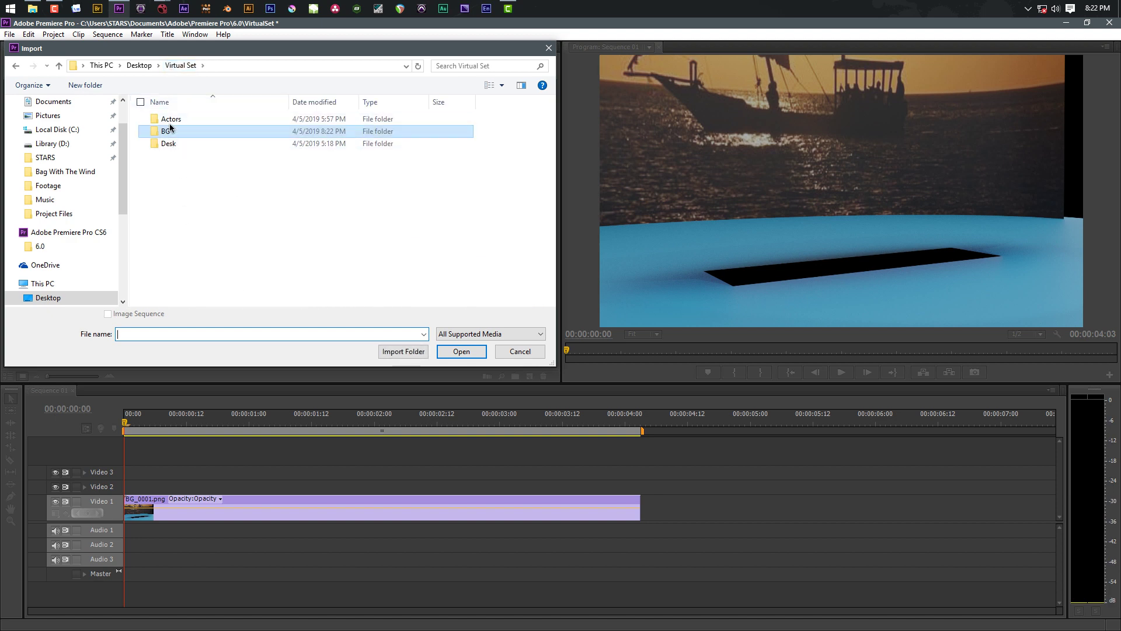
{"action": "double_click", "coordinate": [168, 119]}
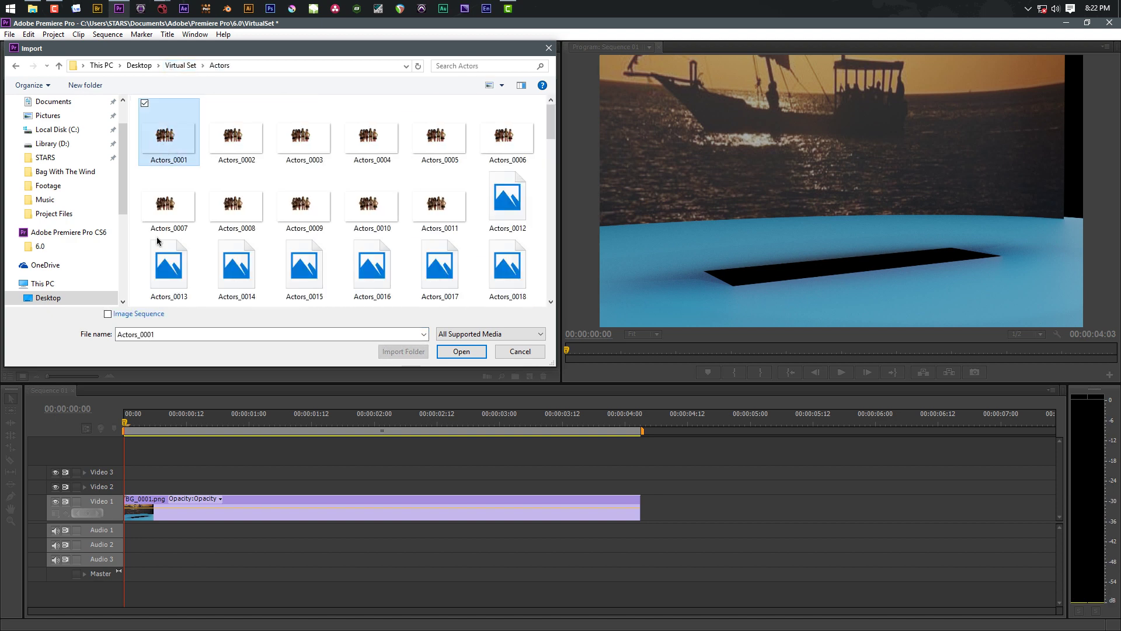
{"action": "left_click", "coordinate": [132, 316]}
{"action": "left_click", "coordinate": [464, 350]}
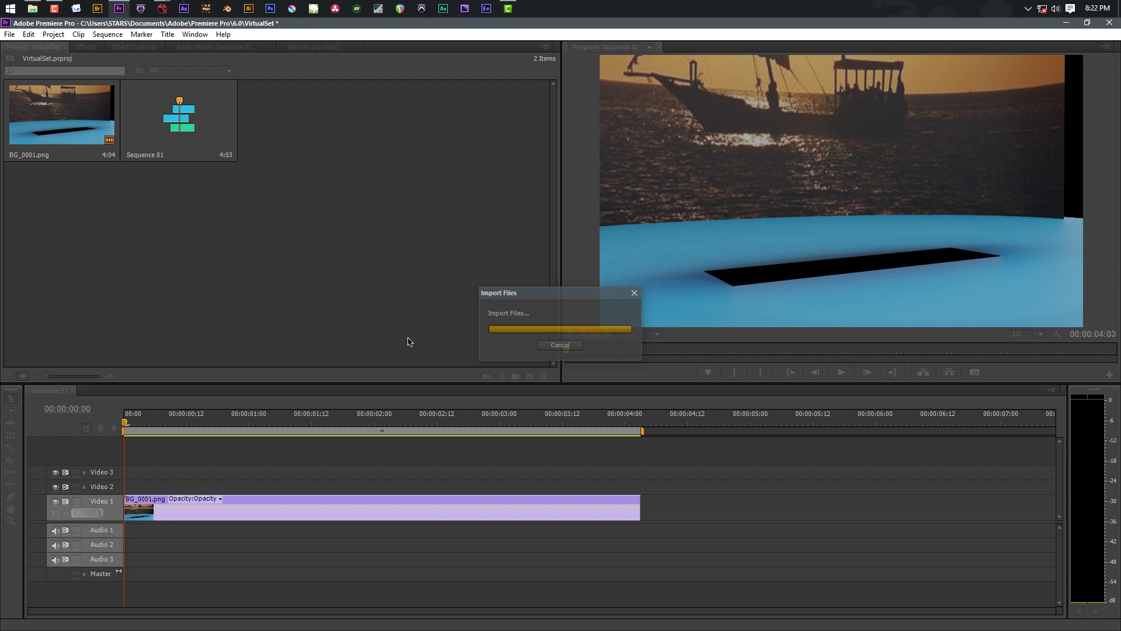
- Interpret the Actors image sequence at 24 fps and place it at the start of Video 2, above the background
{"action": "right_click", "coordinate": [292, 151]}
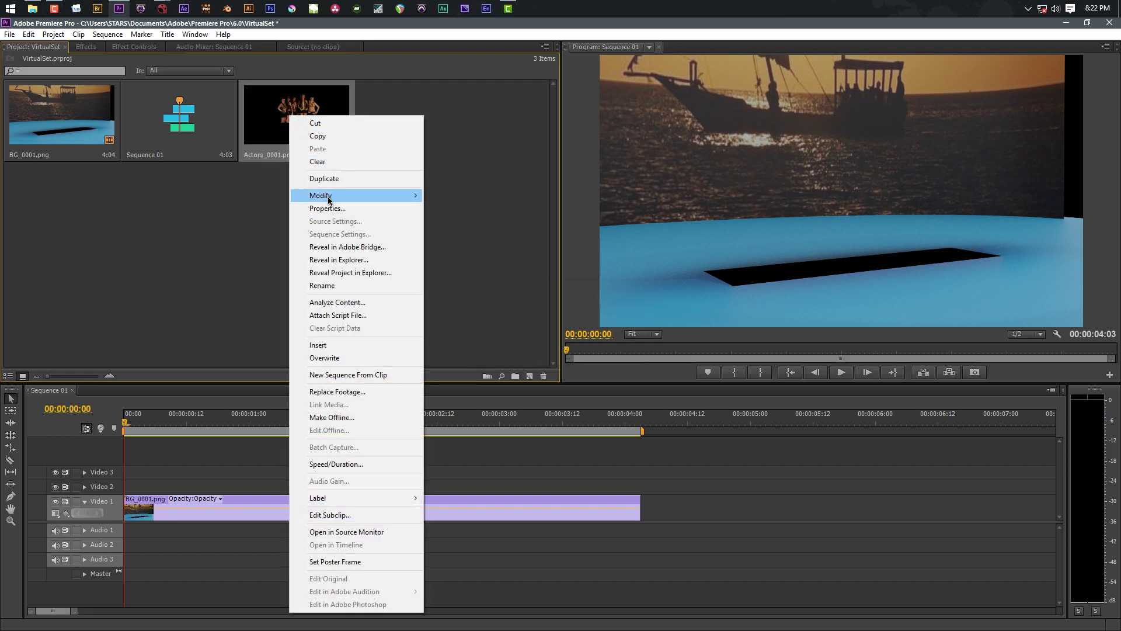
{"action": "mouse_move", "coordinate": [328, 199]}
{"action": "left_click", "coordinate": [231, 210]}
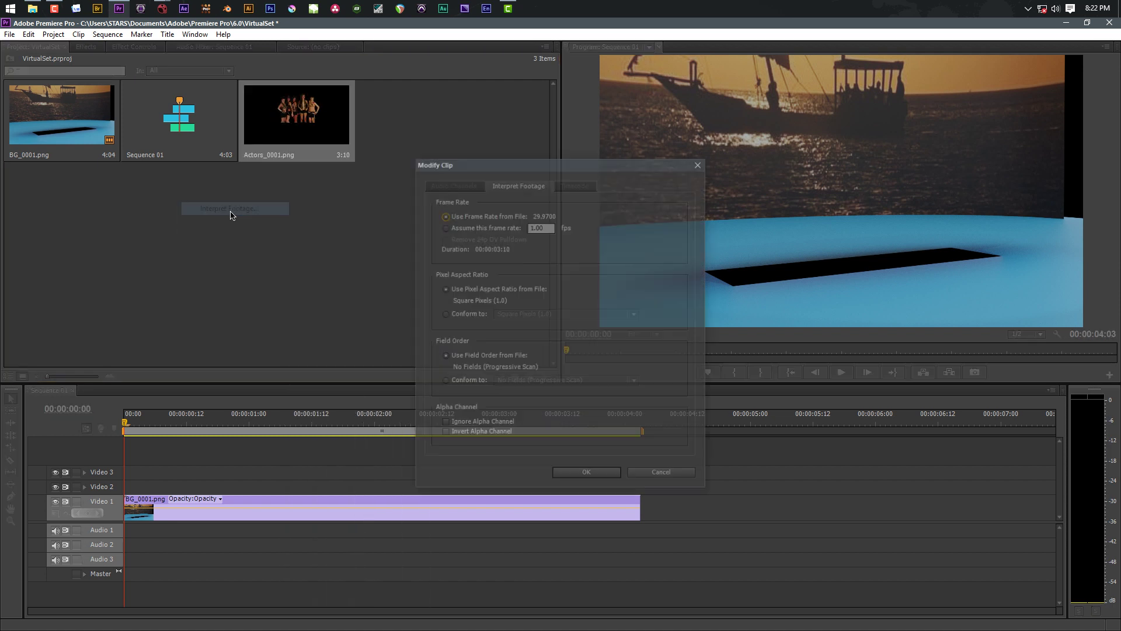
{"action": "left_click", "coordinate": [460, 227]}
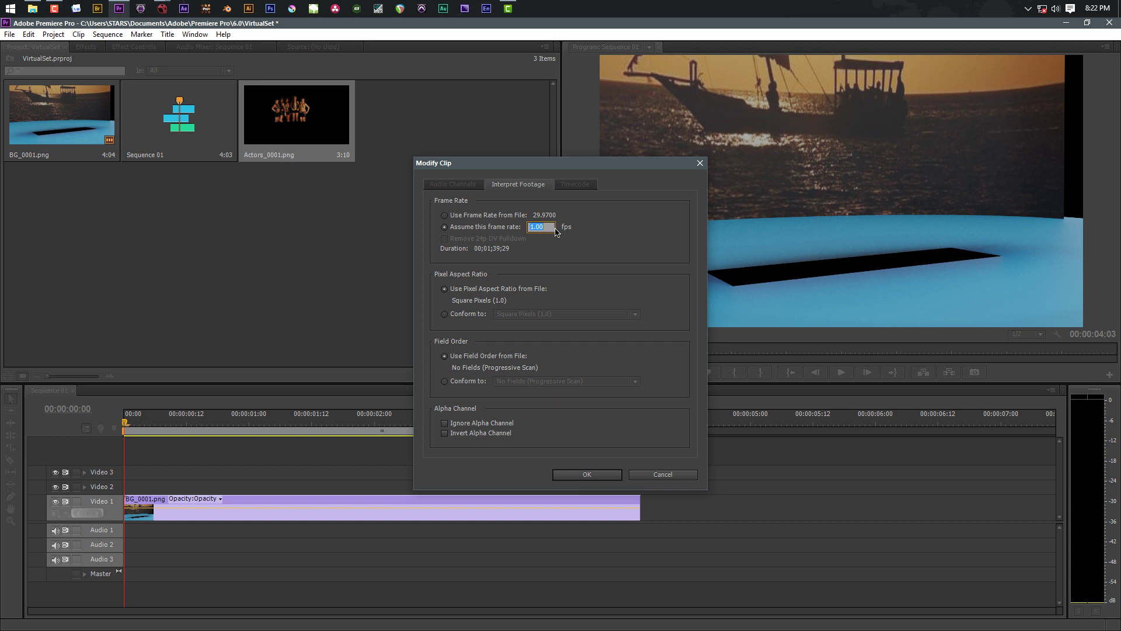
{"action": "left_click", "coordinate": [590, 474]}
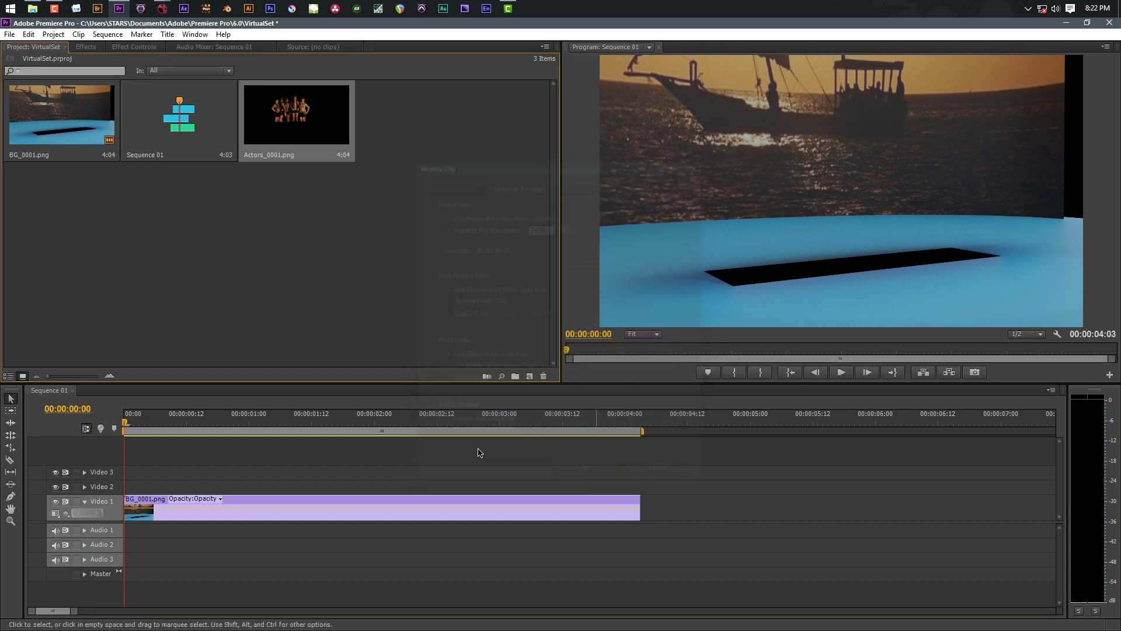
{"action": "left_click_drag", "start_coordinate": [301, 140], "coordinate": [129, 492]}
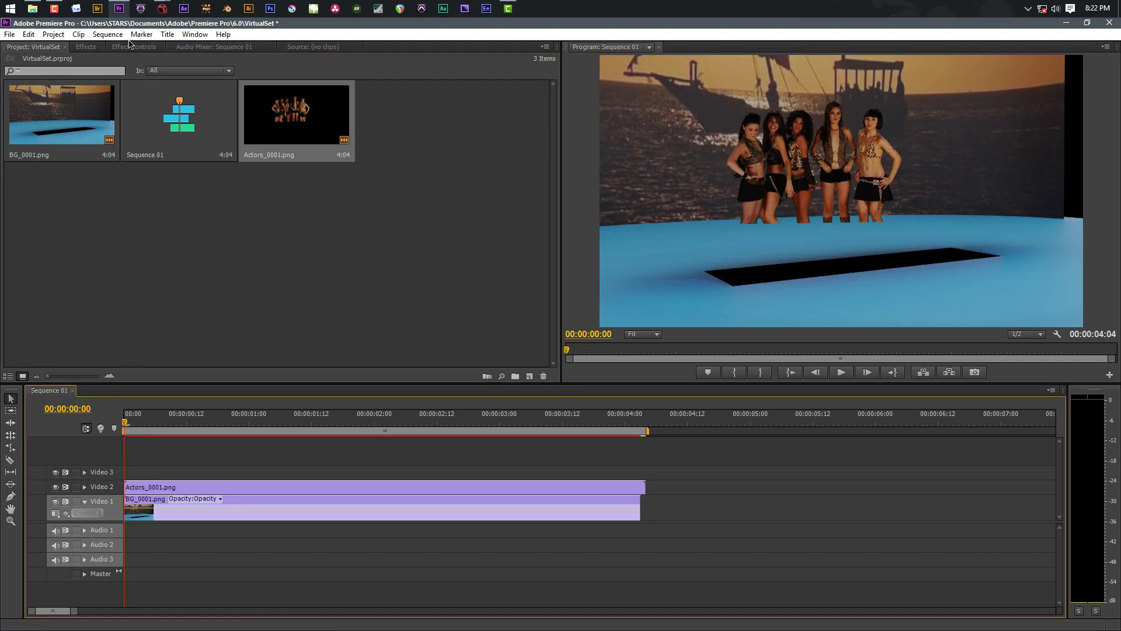
- Import the Desk frames from the Virtual Set folder as an image sequence starting at Desk_0001
{"action": "left_click", "coordinate": [188, 257]}
{"action": "double_click", "coordinate": [188, 257]}
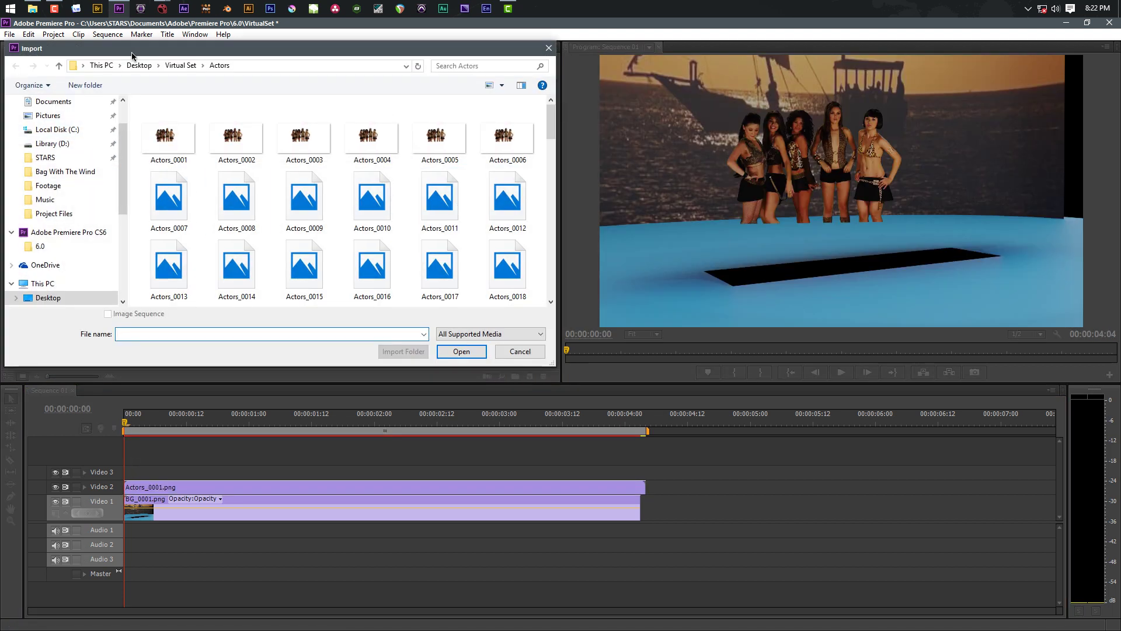
{"action": "left_click", "coordinate": [178, 65]}
{"action": "double_click", "coordinate": [167, 143]}
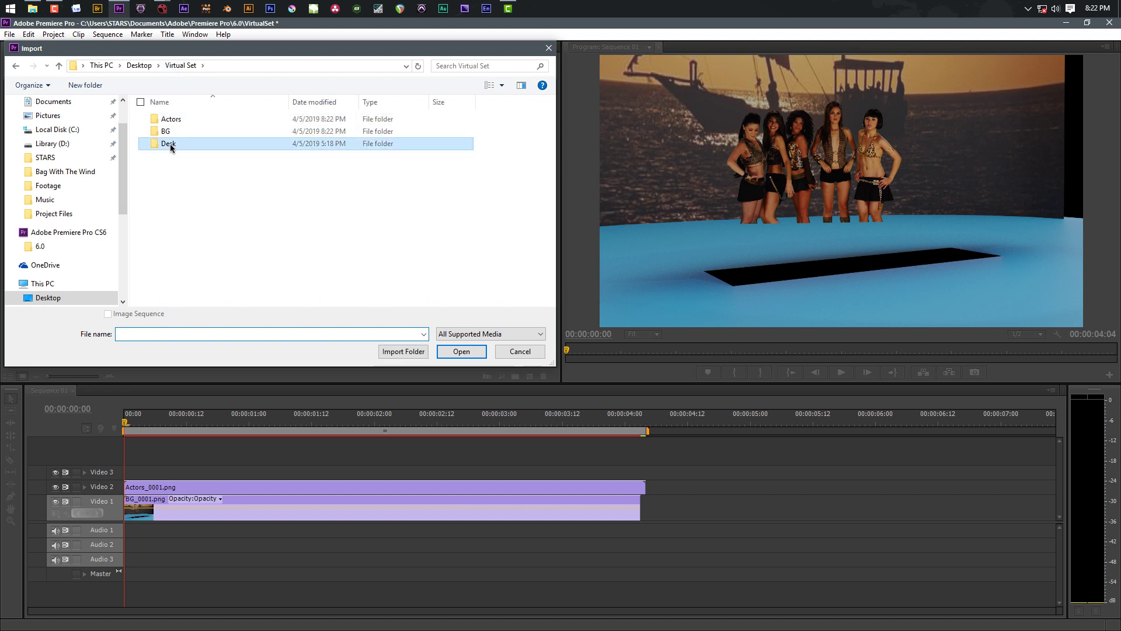
{"action": "left_click", "coordinate": [167, 140]}
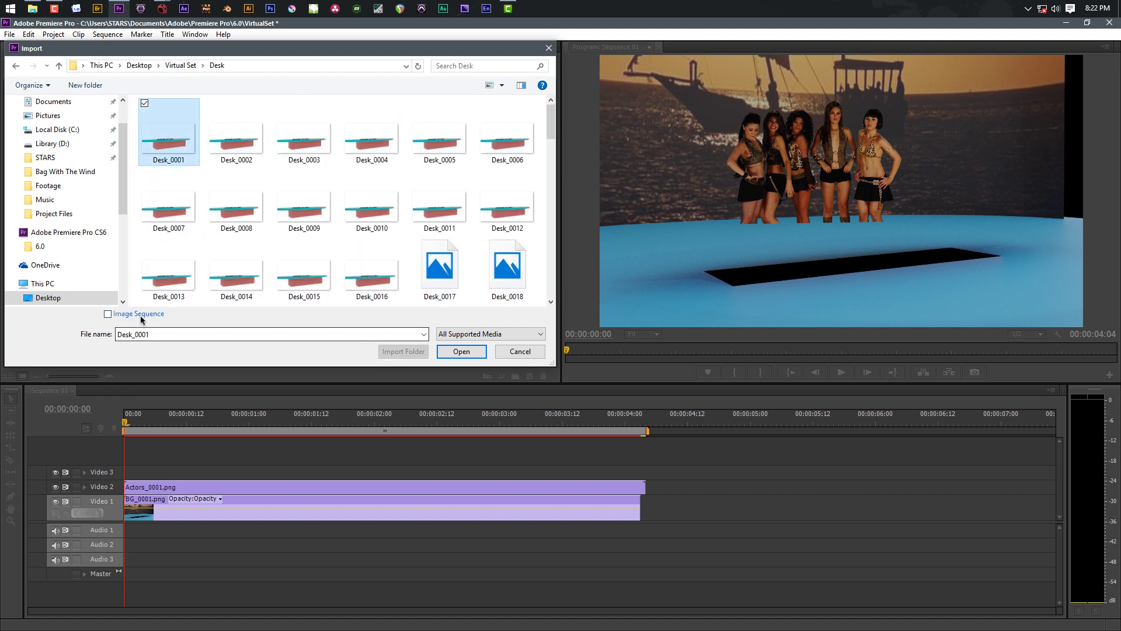
{"action": "left_click", "coordinate": [143, 315]}
{"action": "left_click", "coordinate": [446, 353]}
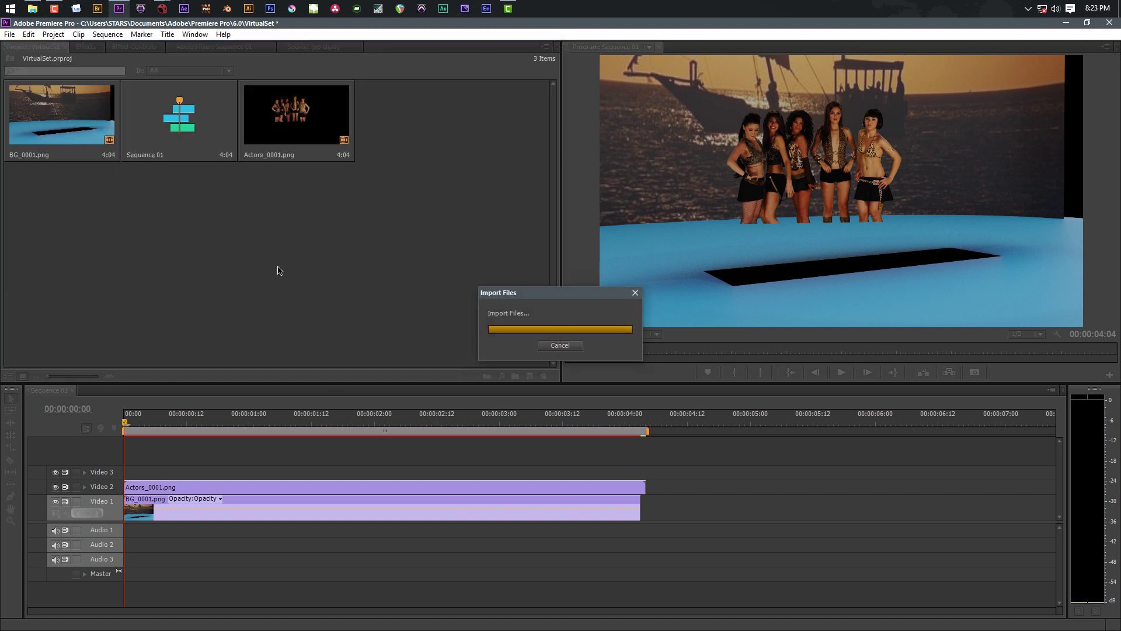
- Interpret the Desk image sequence at 24 fps and place it at the start of Video 3, above the actors
{"action": "right_click", "coordinate": [382, 138]}
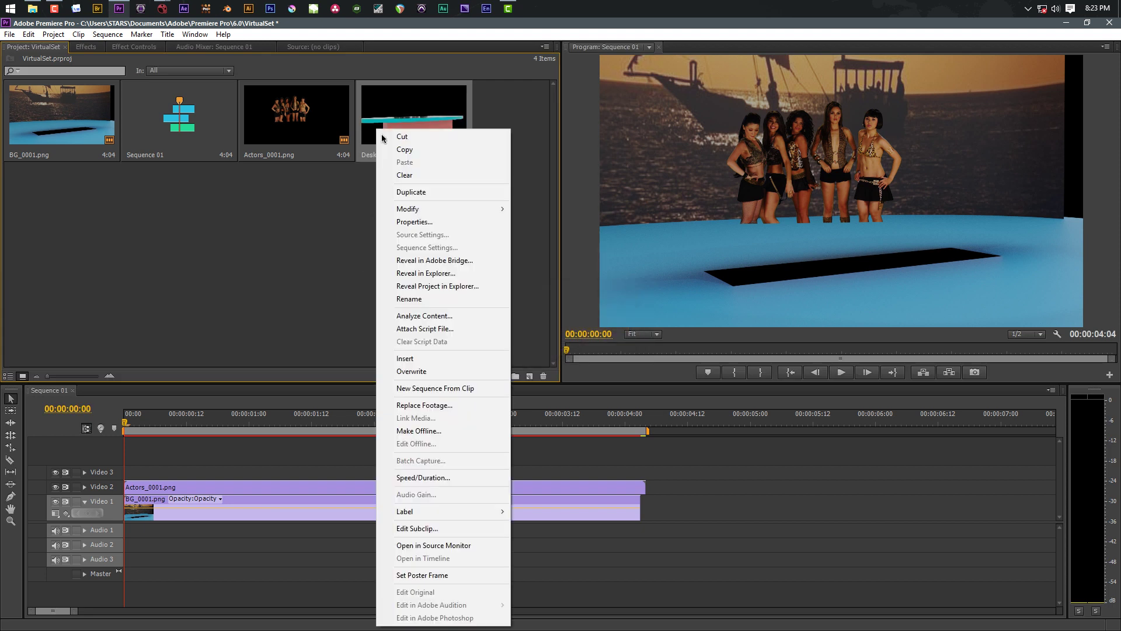
{"action": "mouse_move", "coordinate": [409, 210]}
{"action": "left_click", "coordinate": [344, 222]}
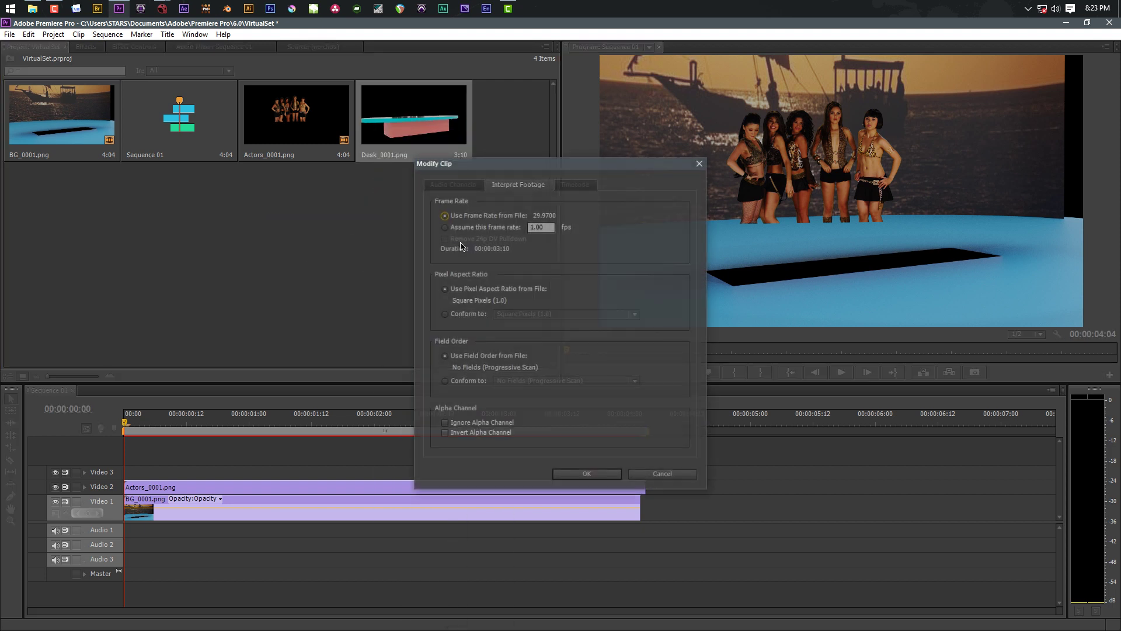
{"action": "left_click", "coordinate": [467, 228]}
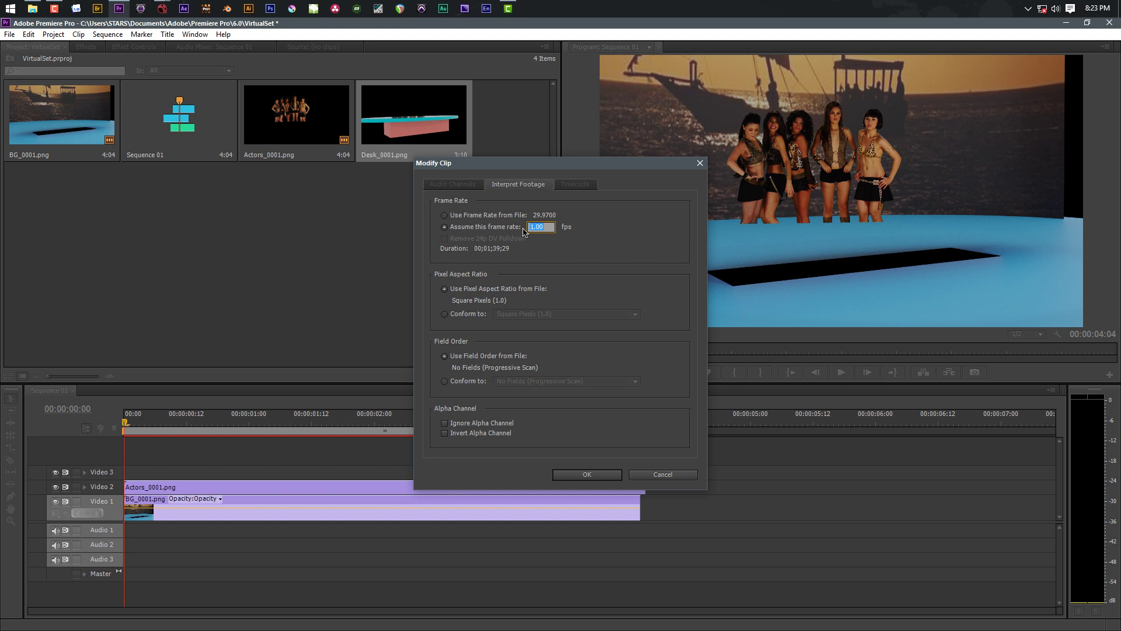
{"action": "left_click", "coordinate": [586, 474]}
{"action": "left_click_drag", "start_coordinate": [377, 138], "coordinate": [99, 473]}
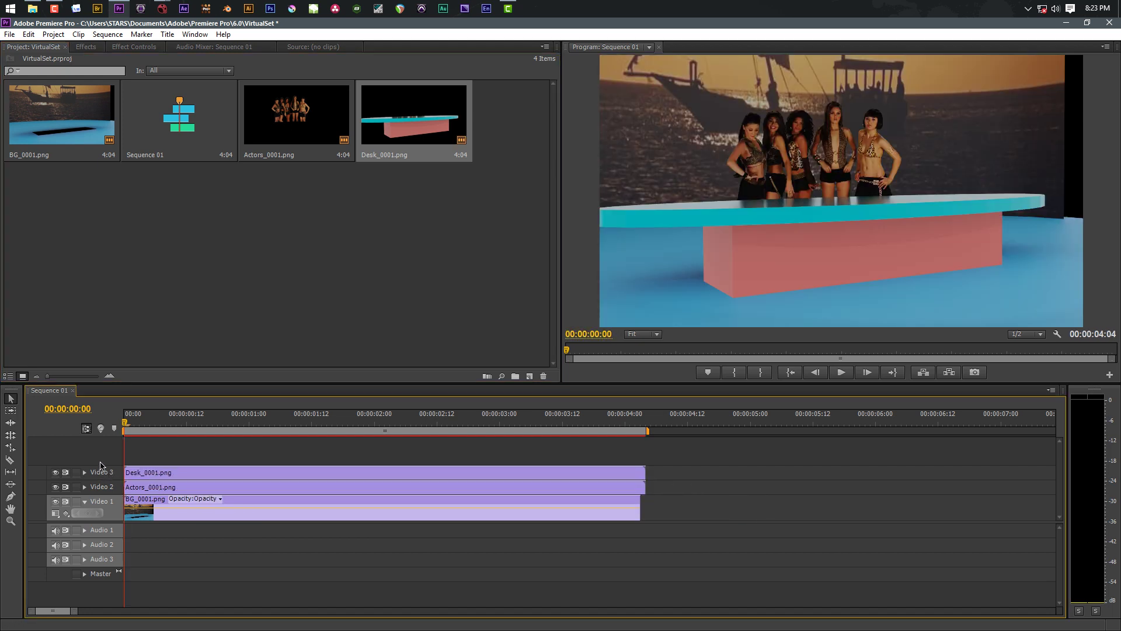
{"action": "left_click_drag", "start_coordinate": [127, 423], "coordinate": [257, 425]}
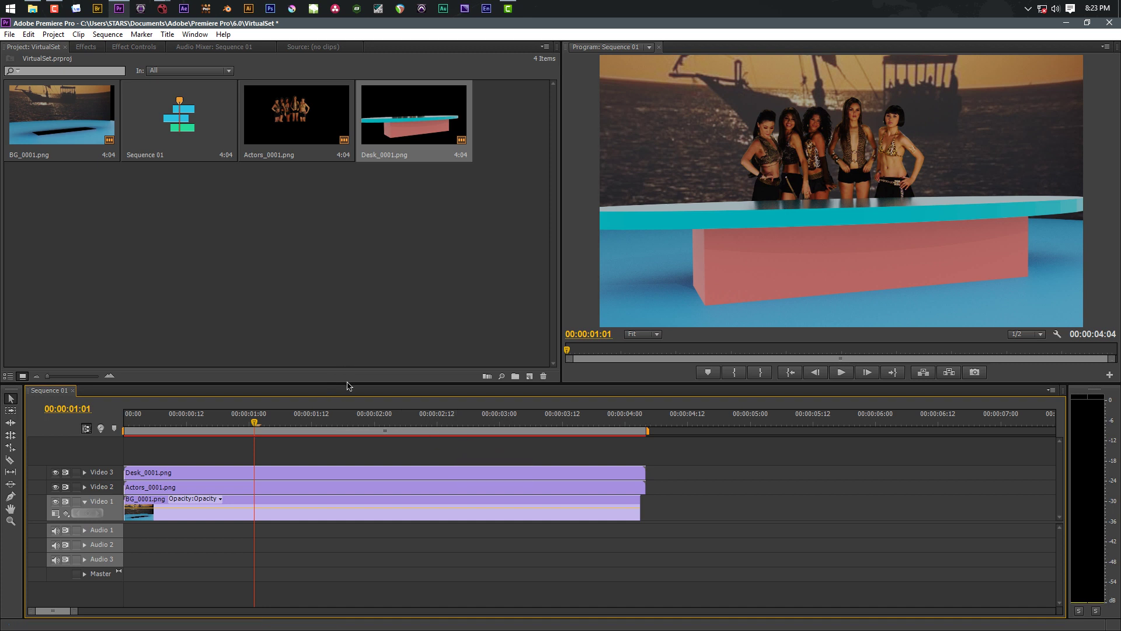
{"action": "left_click", "coordinate": [84, 47]}
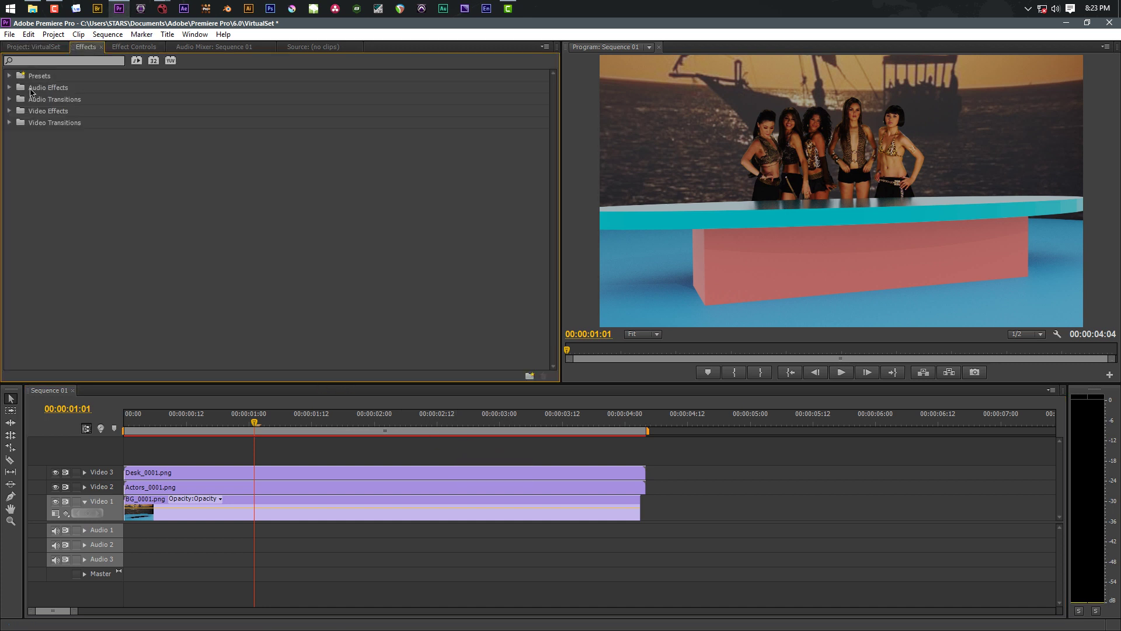
{"action": "left_click", "coordinate": [10, 111]}
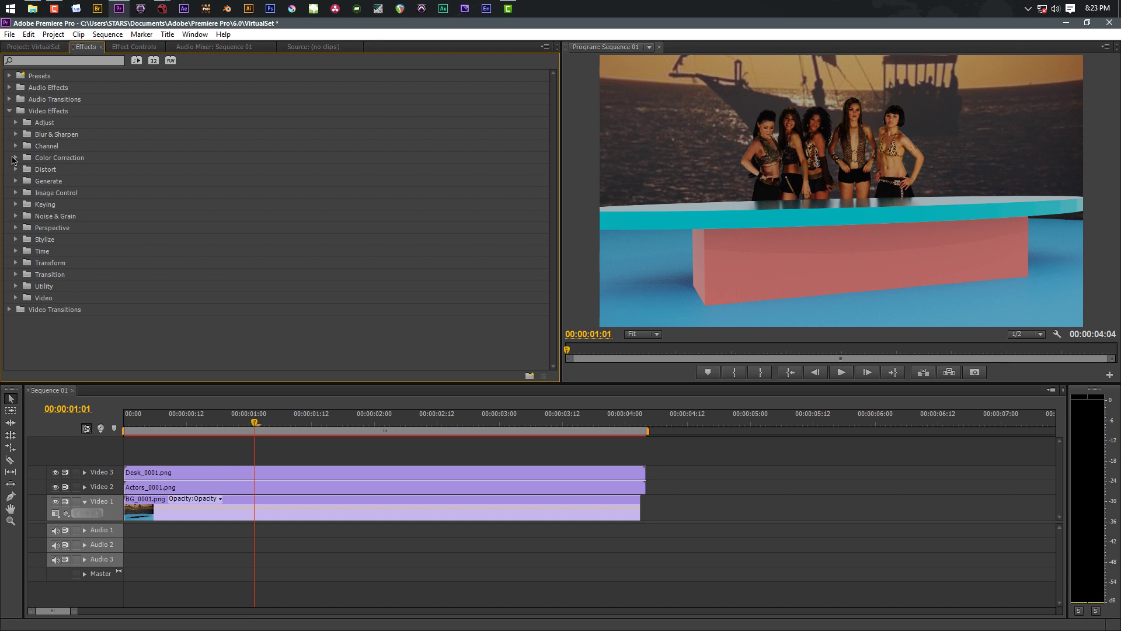
{"action": "left_click", "coordinate": [14, 159]}
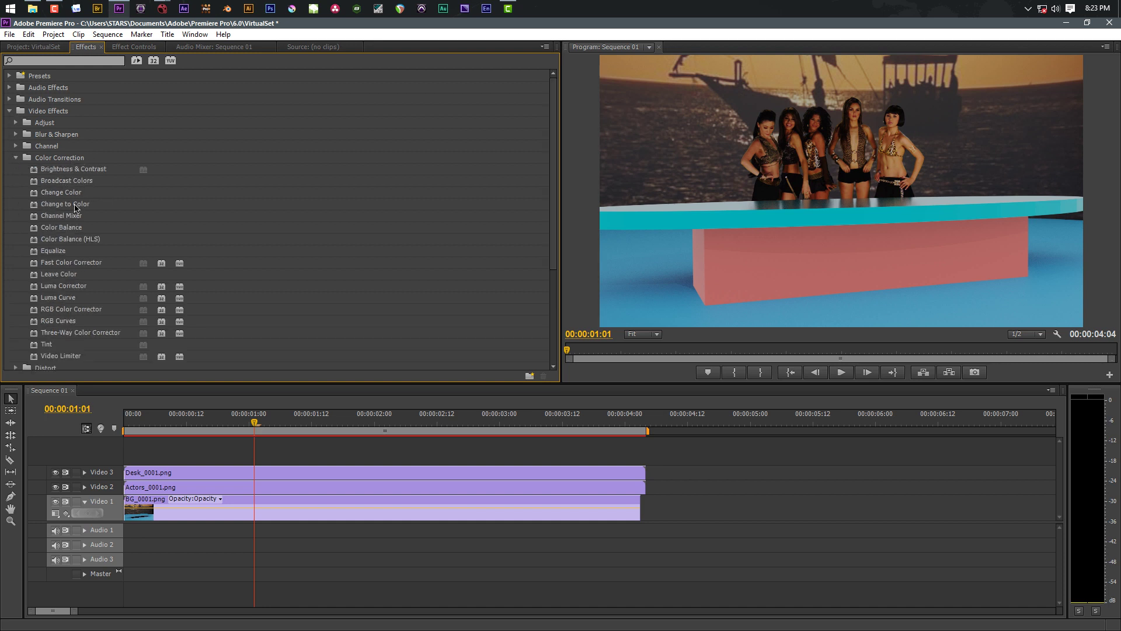
{"action": "left_click", "coordinate": [66, 230]}
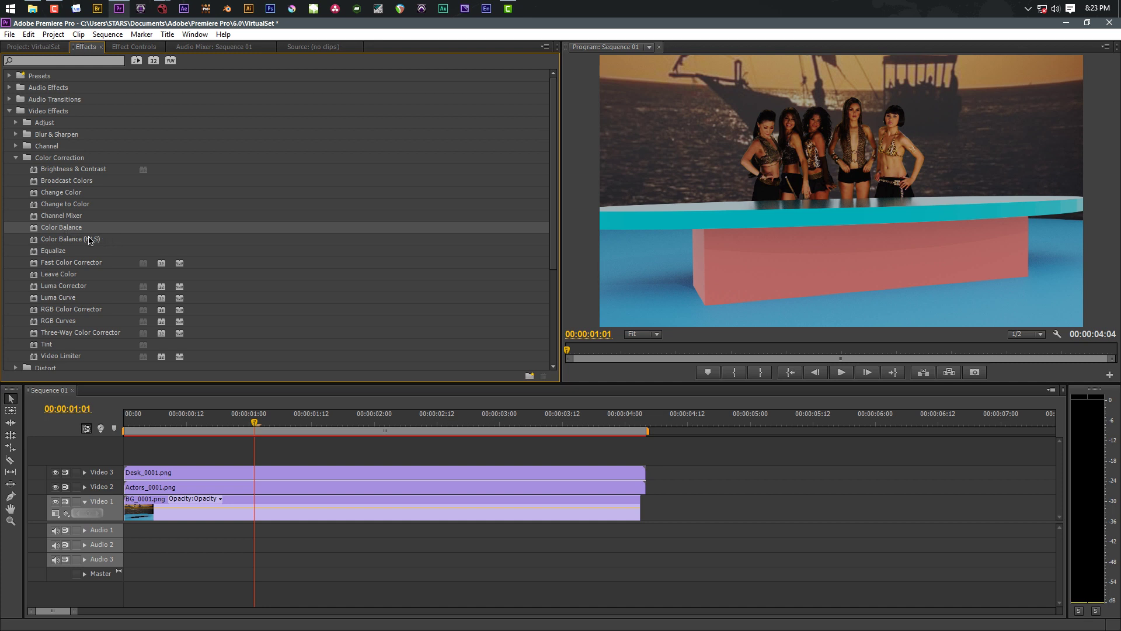
{"action": "left_click_drag", "start_coordinate": [56, 234], "coordinate": [245, 493]}
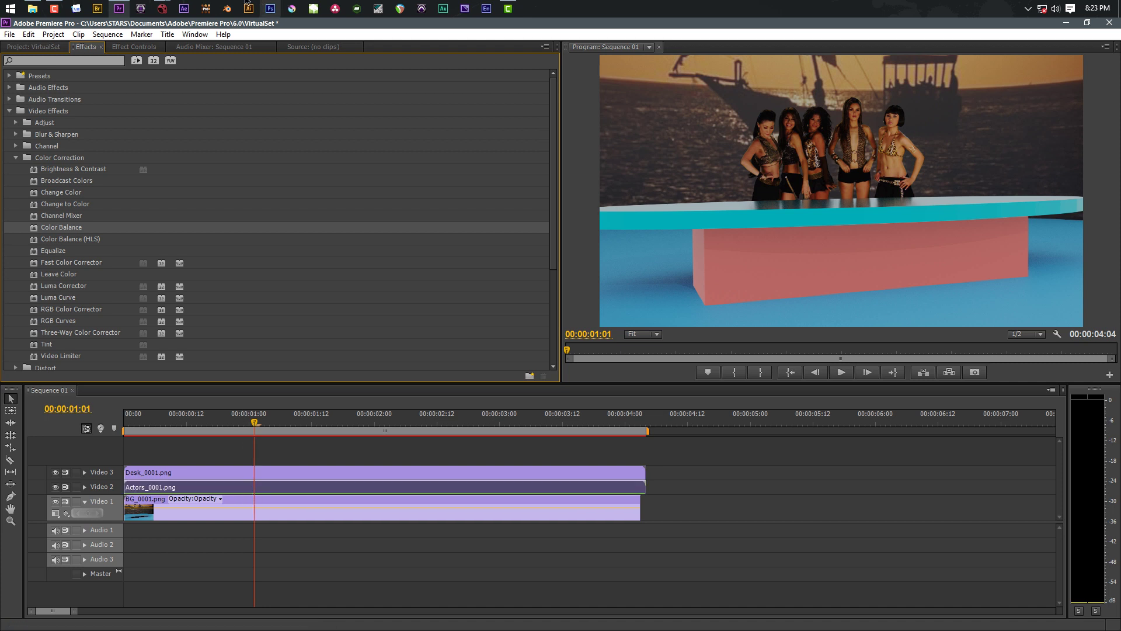
{"action": "left_click", "coordinate": [138, 49]}
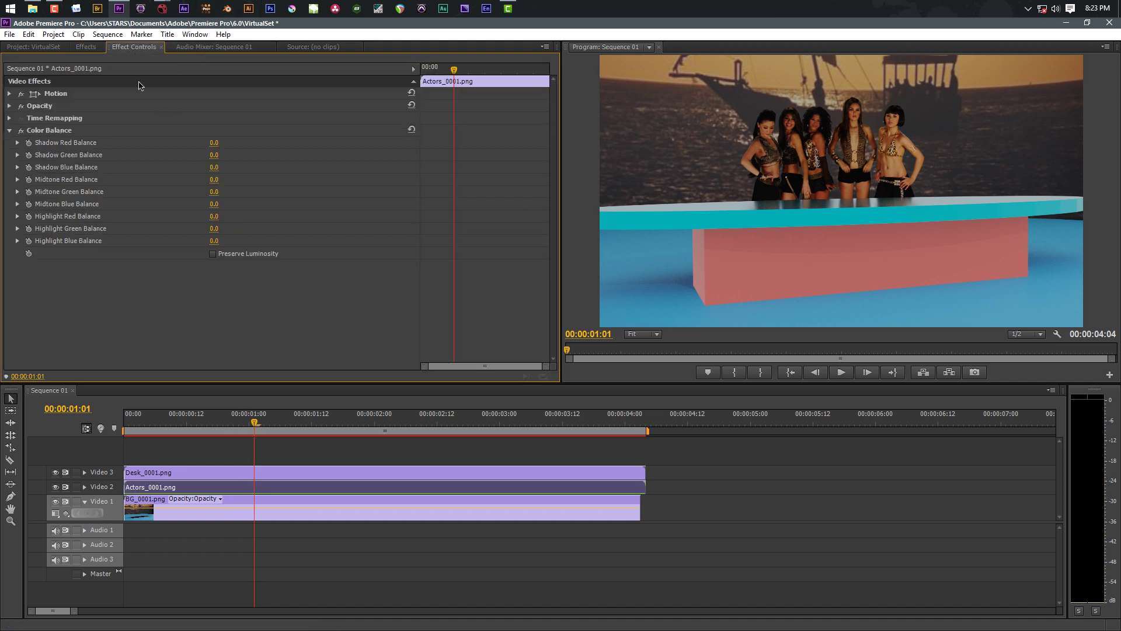
{"action": "left_click", "coordinate": [57, 131]}
{"action": "key", "text": "Delete"}
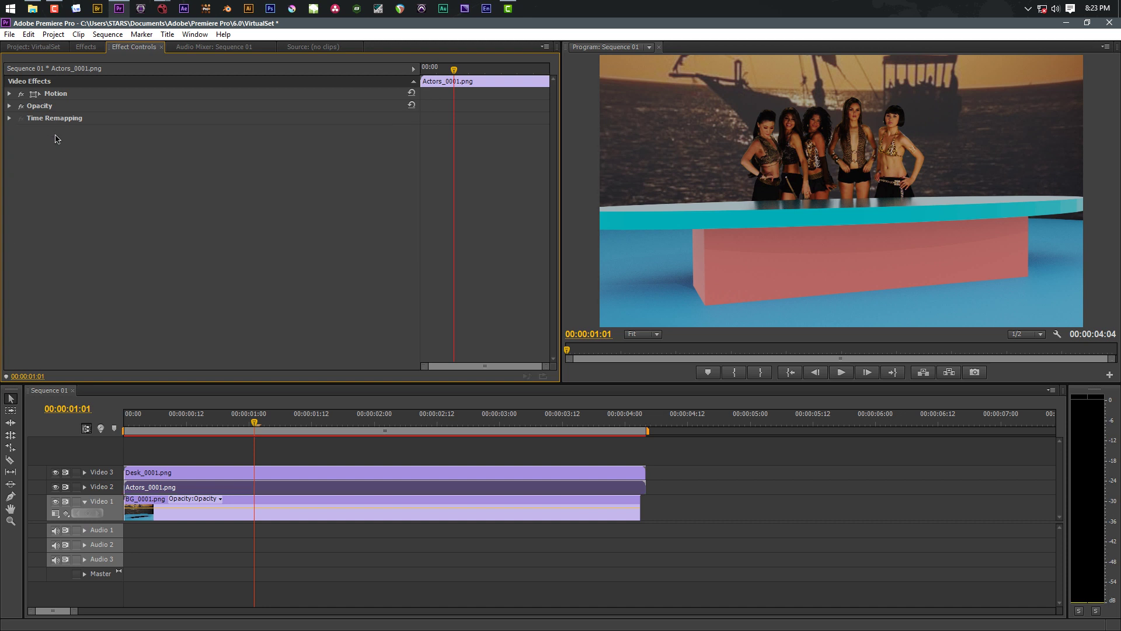
- Apply the Three-Way Color Corrector effect to the actors clip on Video 2 and display its settings
{"action": "left_click", "coordinate": [85, 47]}
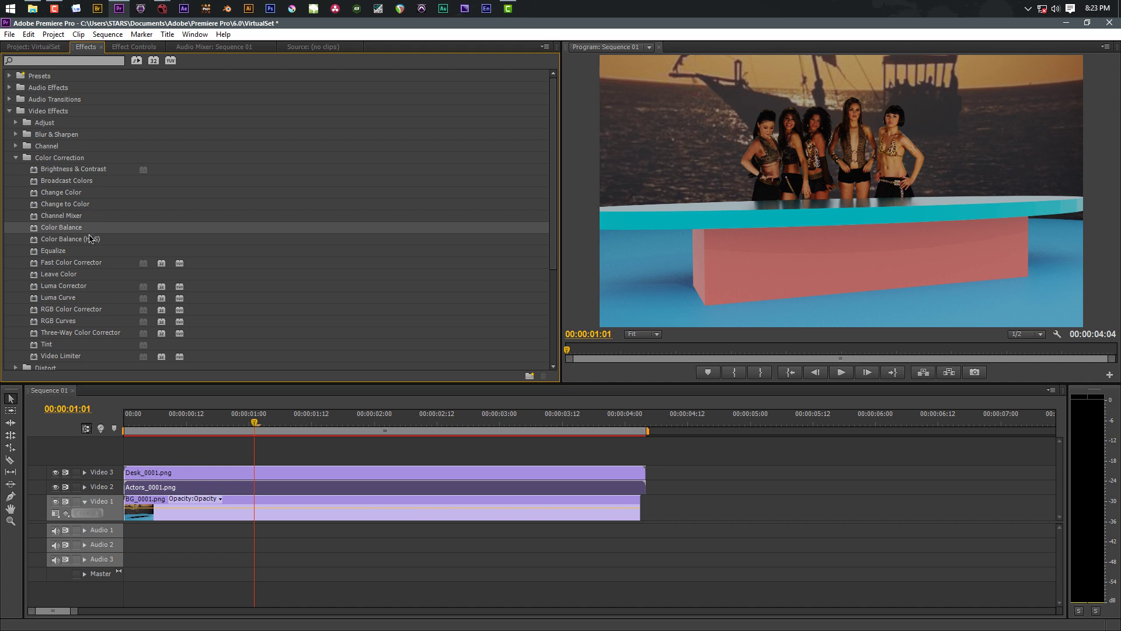
{"action": "left_click", "coordinate": [73, 264]}
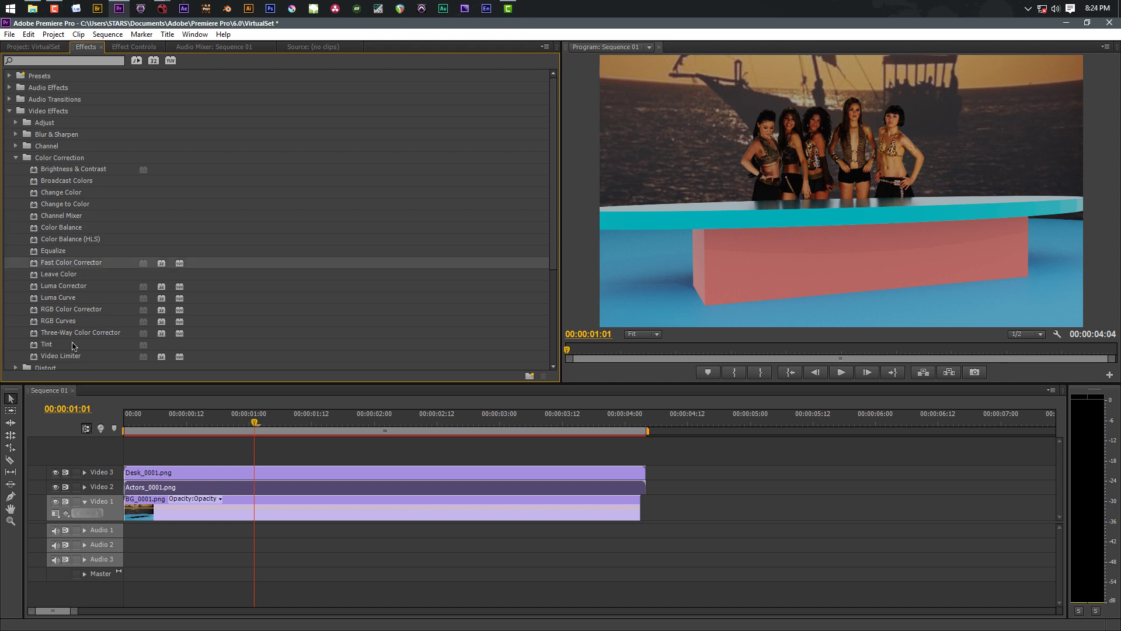
{"action": "left_click_drag", "start_coordinate": [73, 332], "coordinate": [175, 489]}
{"action": "left_click", "coordinate": [134, 46]}
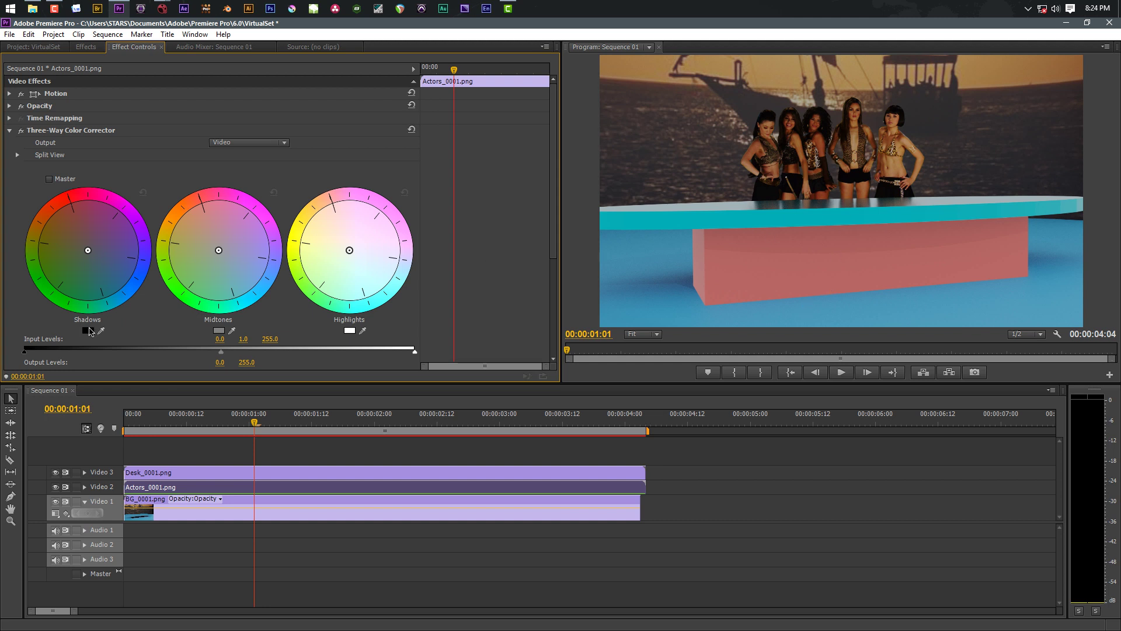
- Set the actors' white input level to about 144.8, tint the shadows toward blue and the highlights toward orange-yellow
{"action": "scroll", "coordinate": [97, 336], "scroll_direction": "down", "scroll_amount": 1}
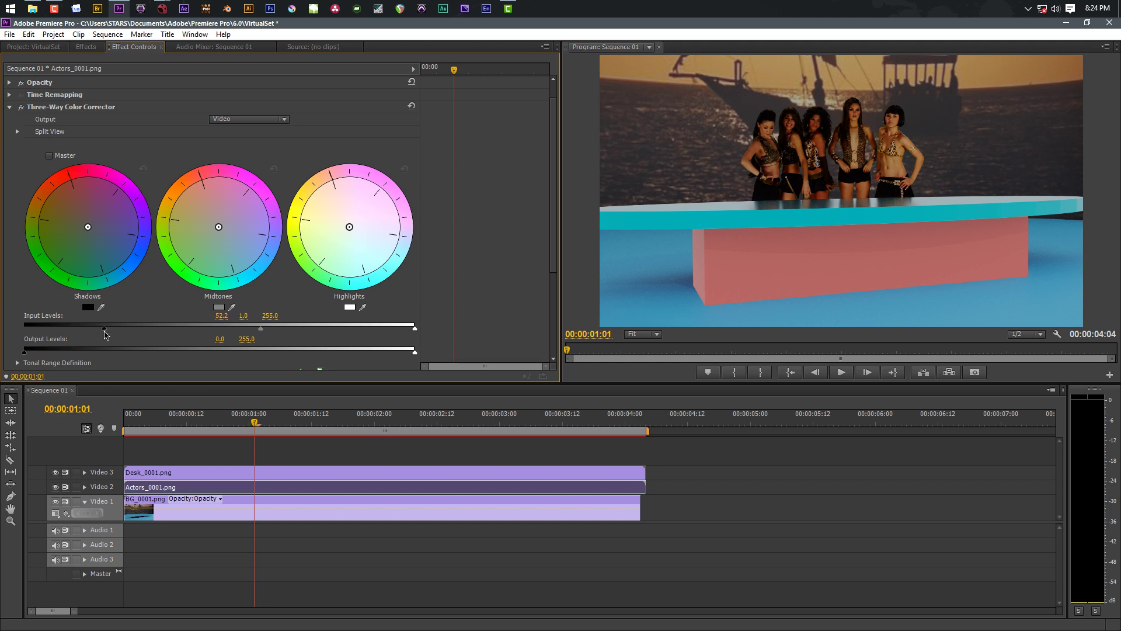
{"action": "mouse_move", "coordinate": [415, 328]}
{"action": "left_mouse_down"}
{"action": "mouse_move", "coordinate": [225, 331]}
{"action": "mouse_move", "coordinate": [248, 332]}
{"action": "left_mouse_up"}
{"action": "left_click_drag", "start_coordinate": [89, 236], "coordinate": [174, 291]}
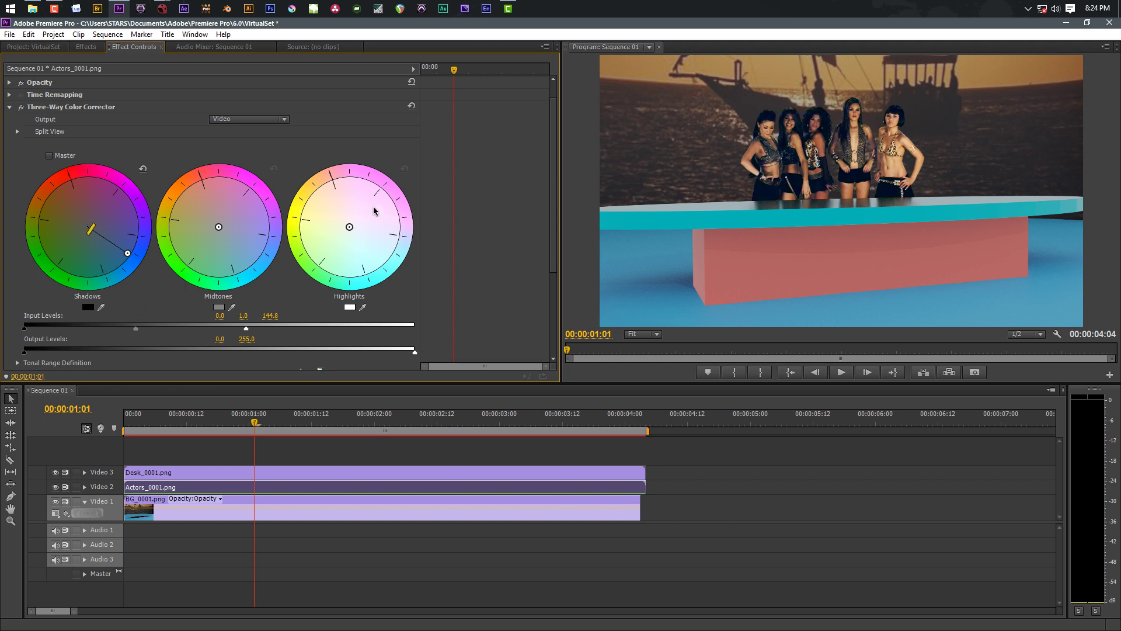
{"action": "left_click_drag", "start_coordinate": [349, 228], "coordinate": [303, 189]}
- Play the sequence from the start several times to examine the color-corrected actors against the background
{"action": "left_click", "coordinate": [125, 421]}
{"action": "key", "text": "space"}
{"action": "key", "text": "Home"}
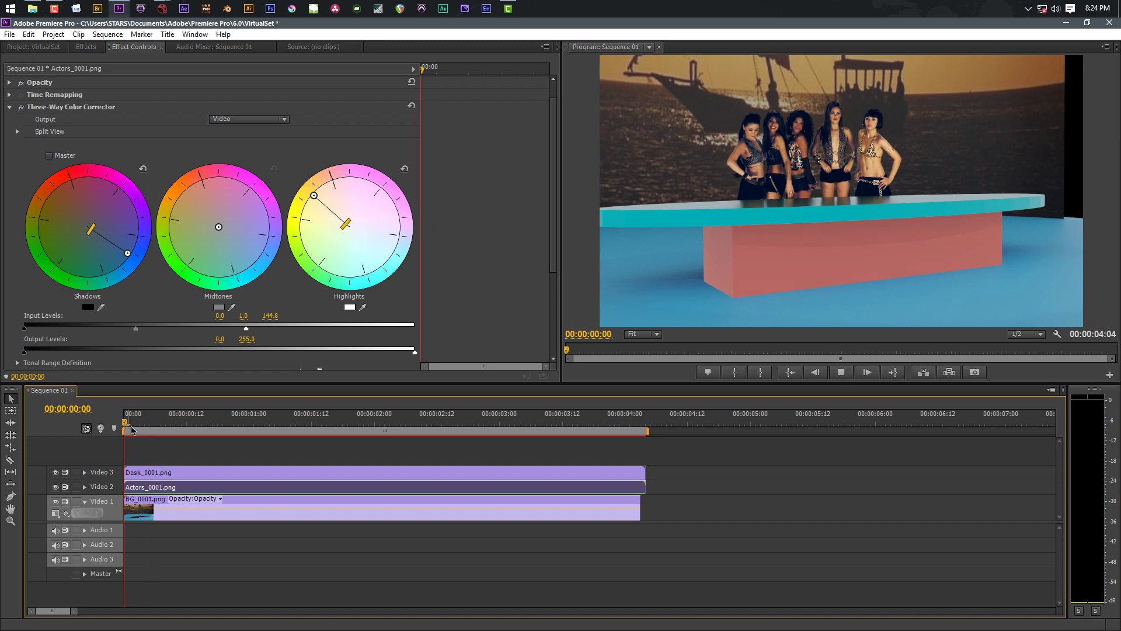
{"action": "key", "text": "space"}
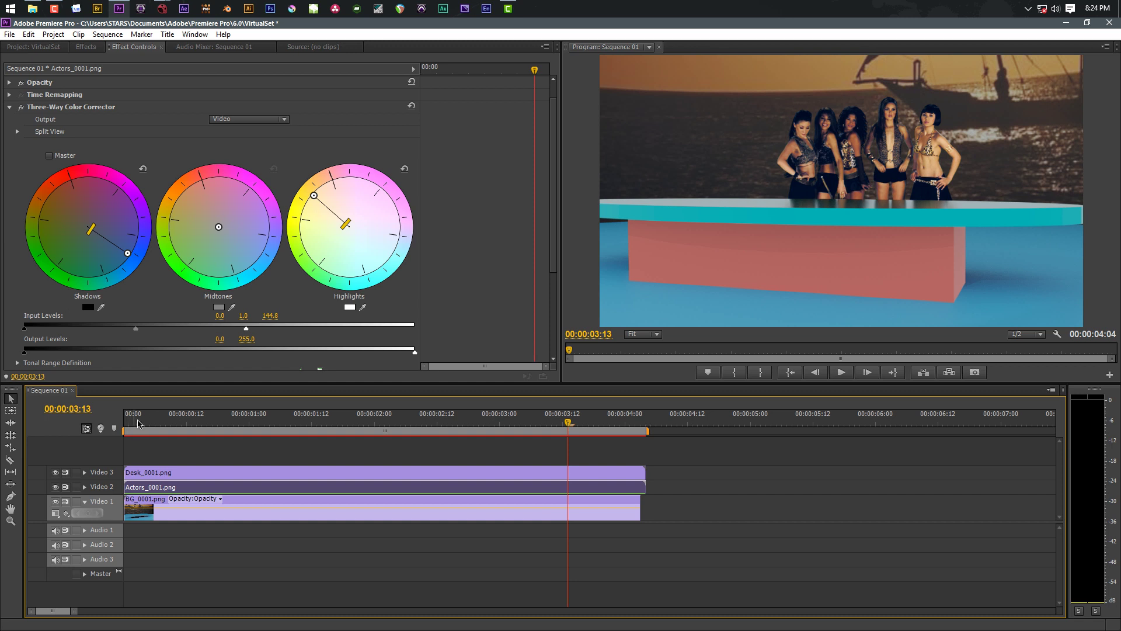
{"action": "left_click", "coordinate": [129, 421]}
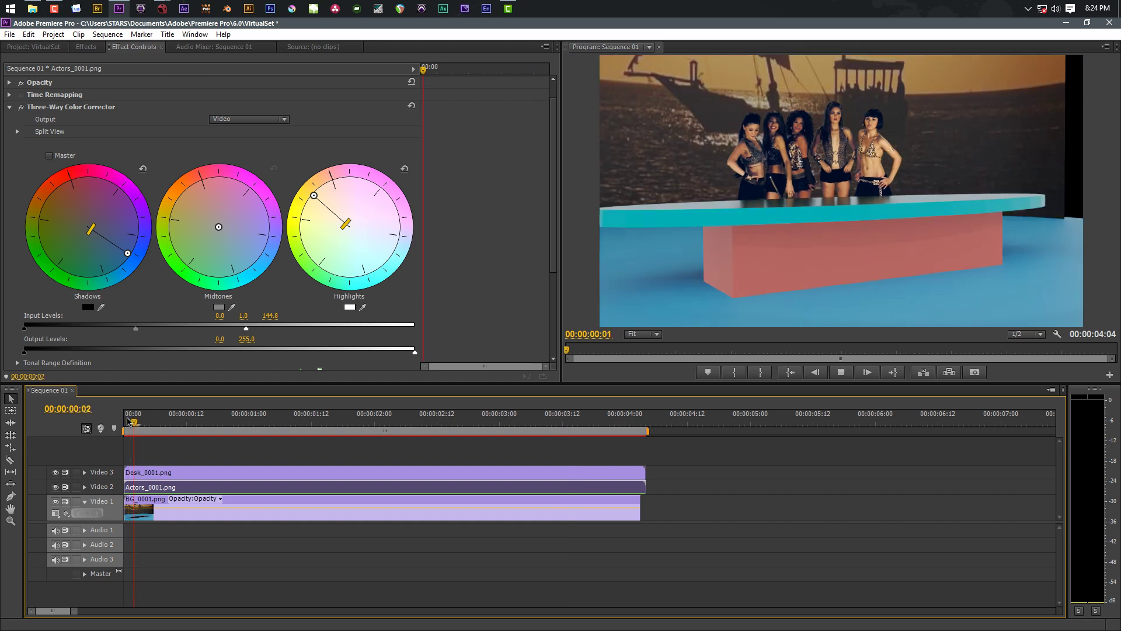
{"action": "key", "text": "space"}
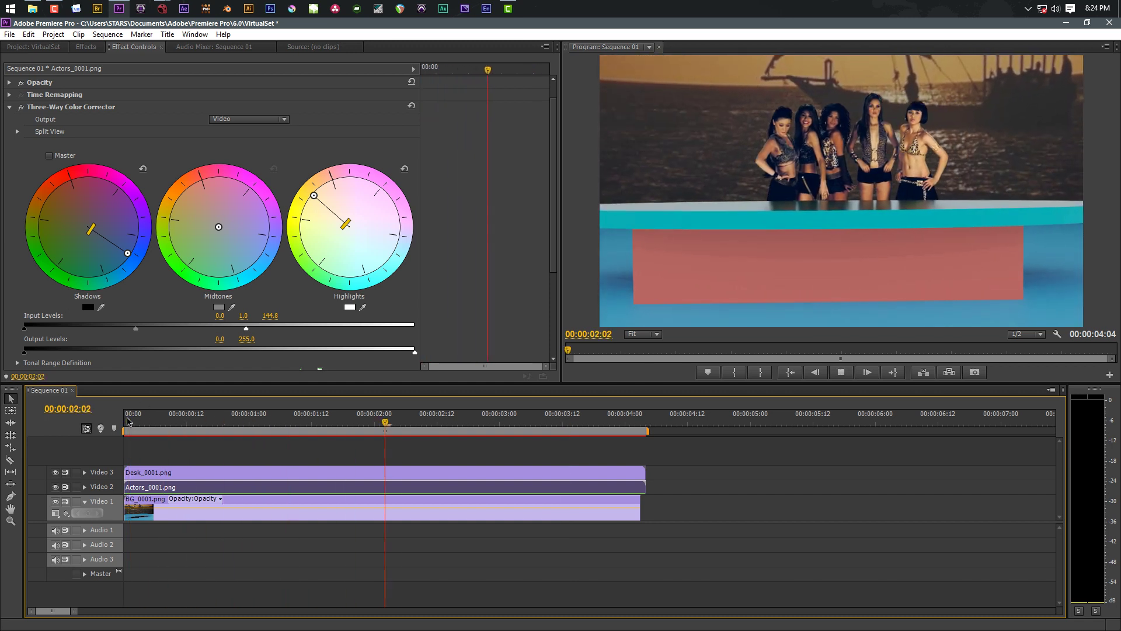
{"action": "key", "text": "space"}
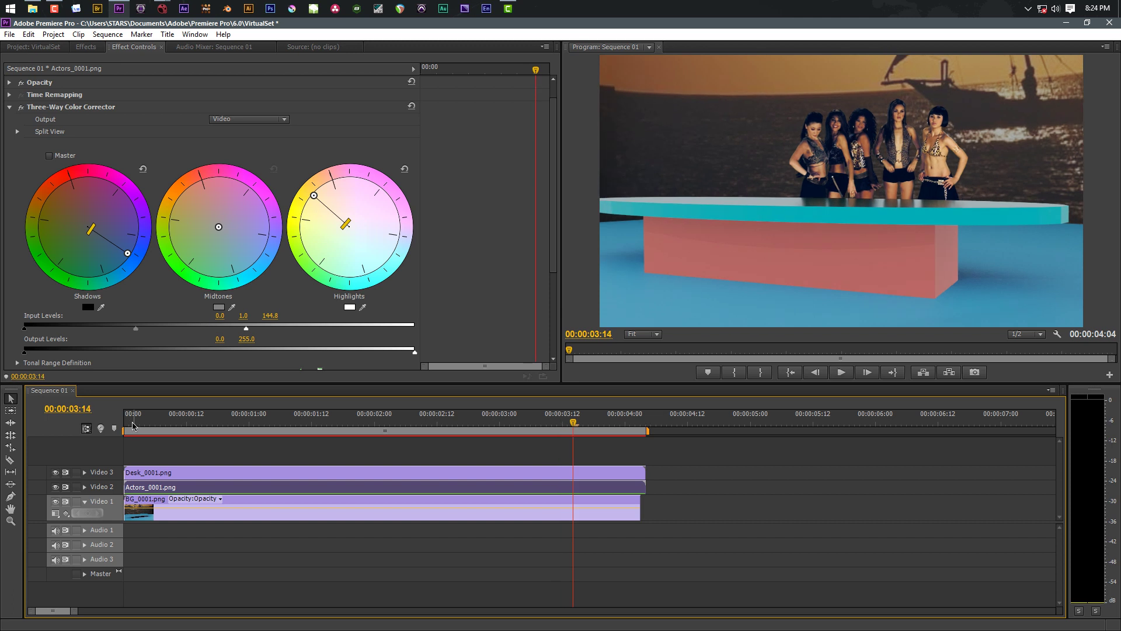
{"action": "left_click", "coordinate": [130, 421]}
{"action": "key", "text": "space"}
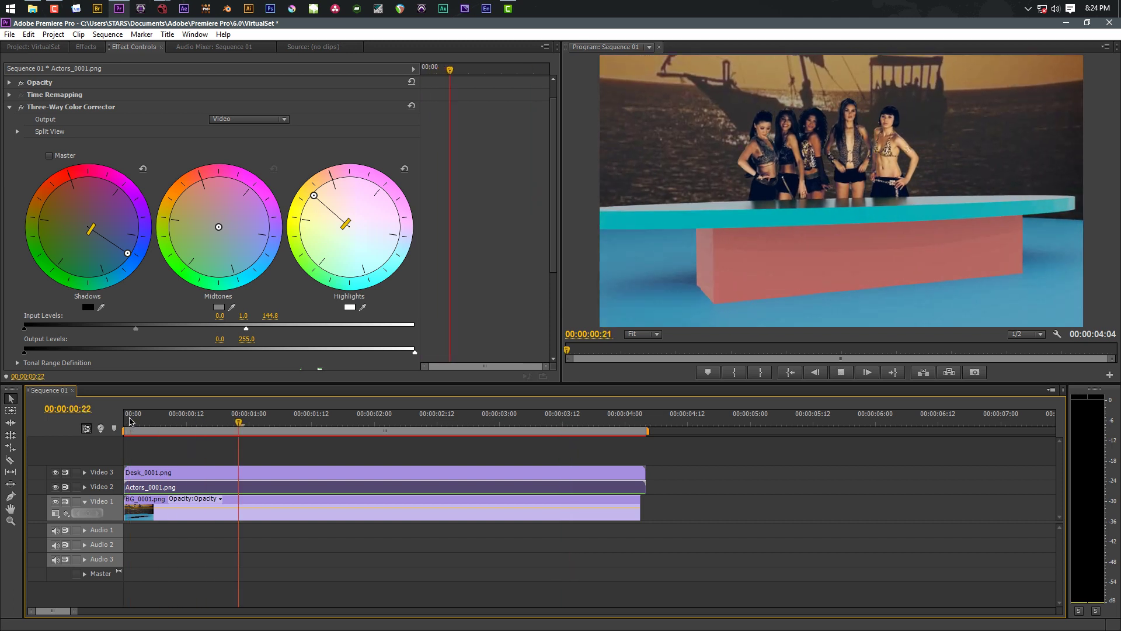
{"action": "key", "text": "space"}
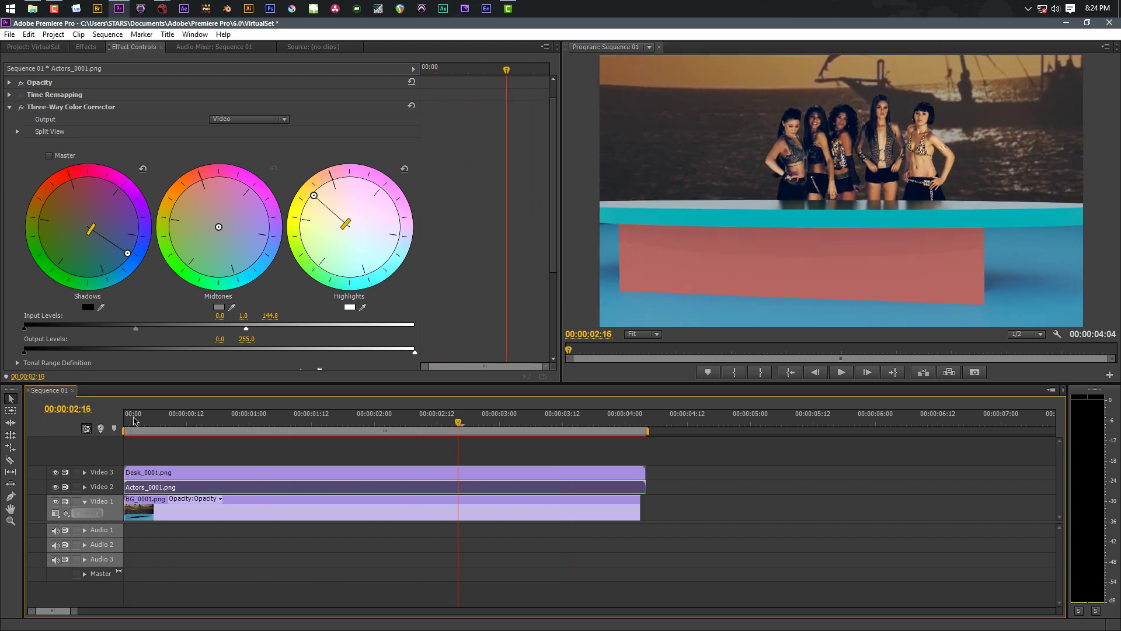
{"action": "left_click", "coordinate": [132, 416]}
{"action": "key", "text": "space"}
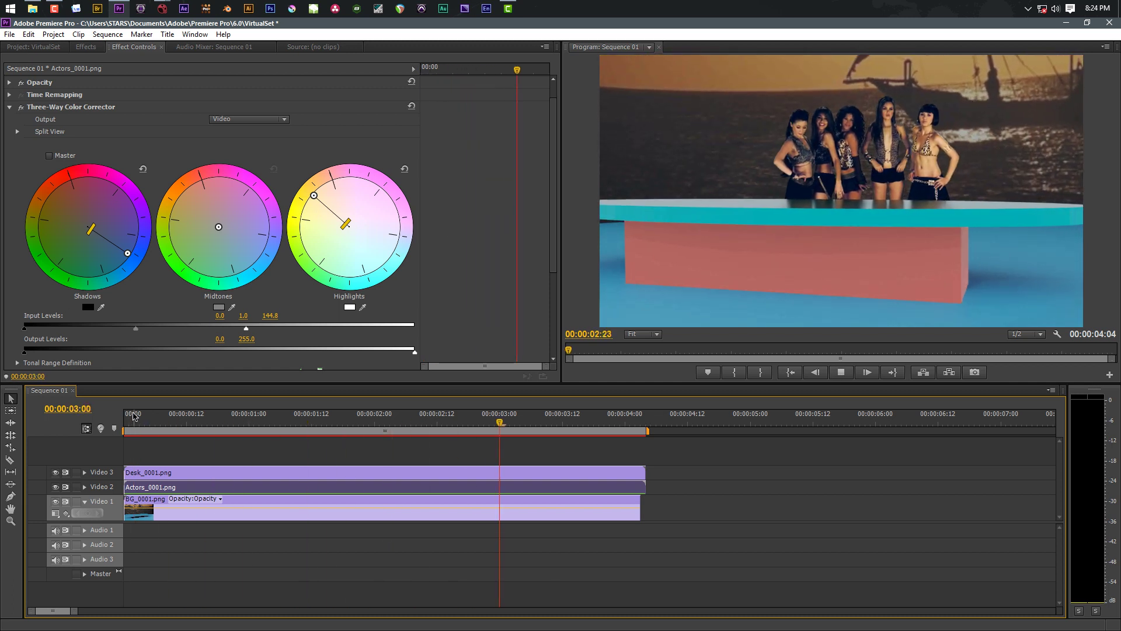
{"action": "key", "text": "space"}
{"action": "left_click", "coordinate": [133, 414]}
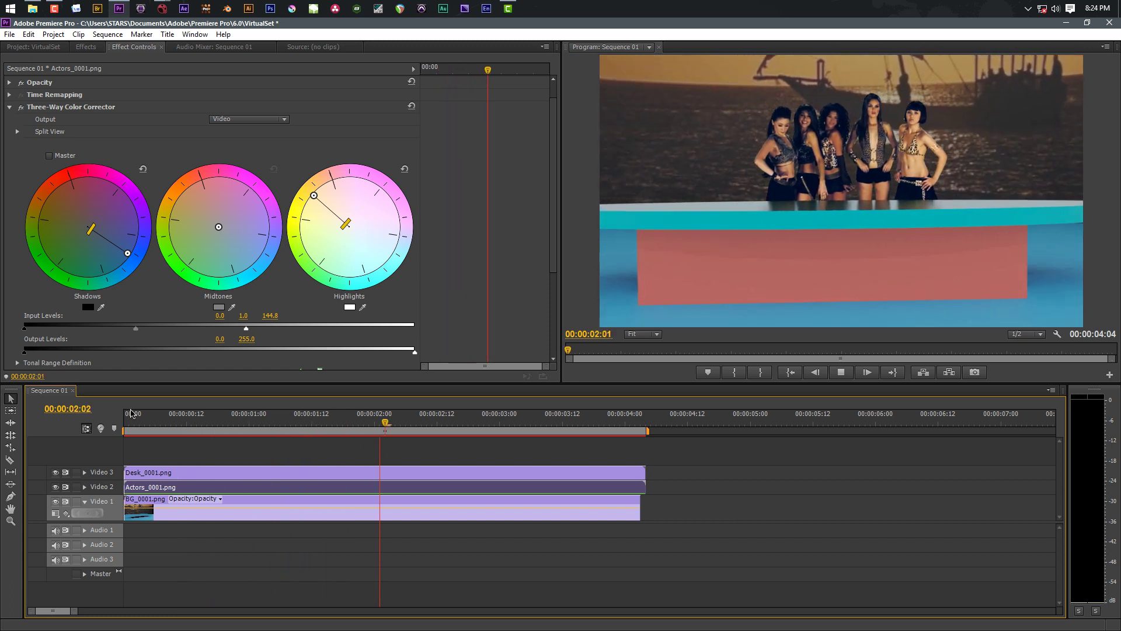
{"action": "key", "text": "space"}
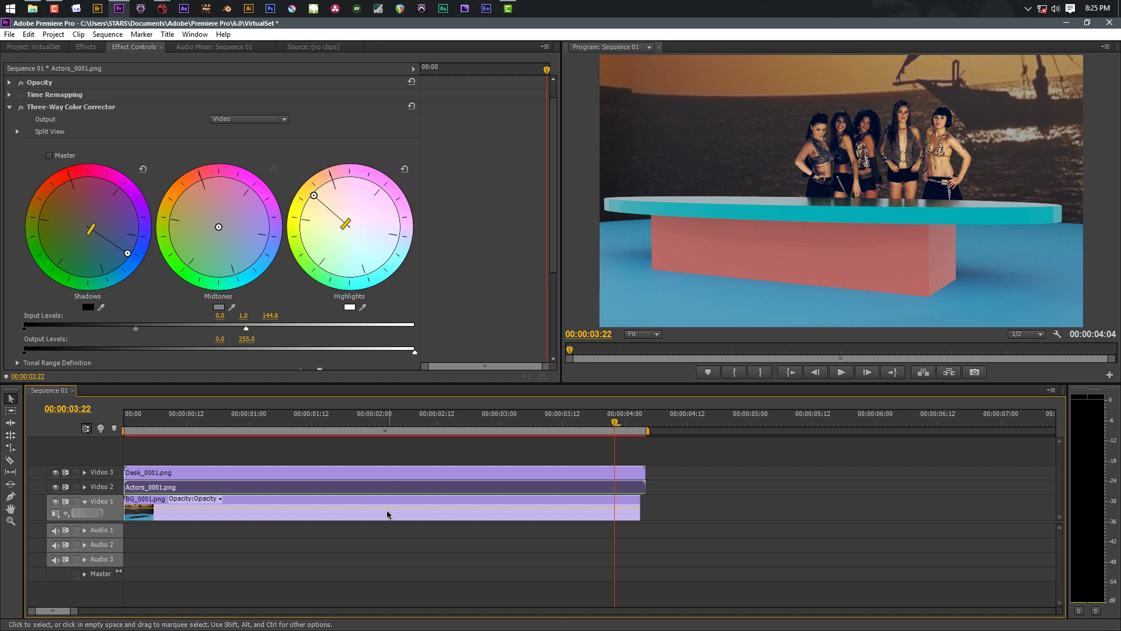
{"action": "left_click_drag", "start_coordinate": [369, 414], "coordinate": [107, 424]}
{"action": "key", "text": "space"}
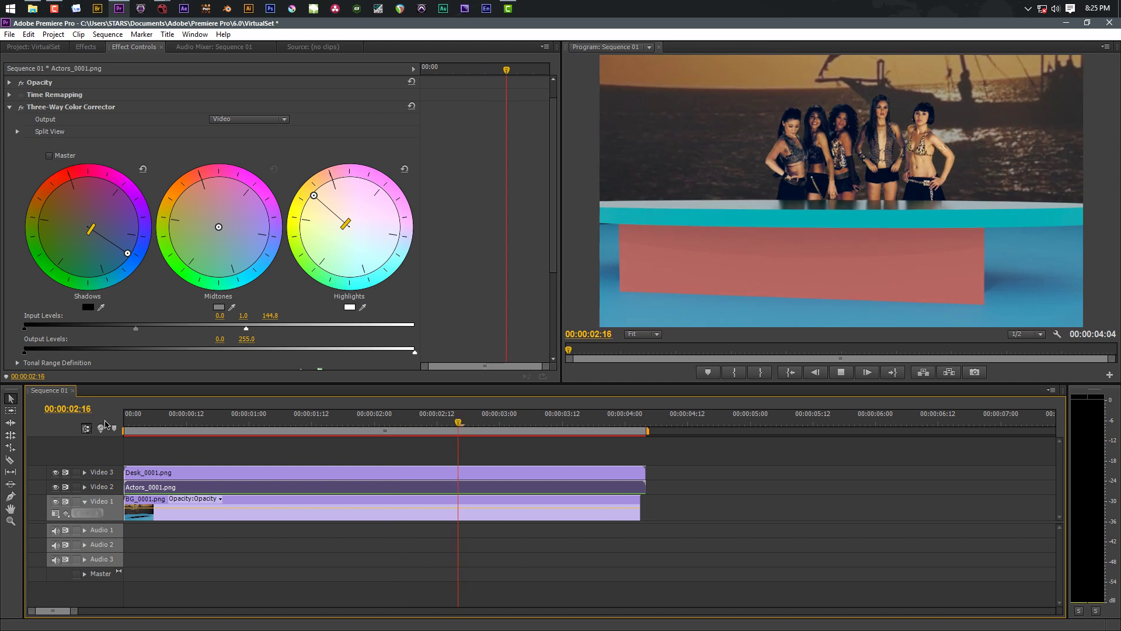
{"action": "key", "text": "space"}
- Toggle the desk, actors and background tracks off and on in turn, and scrub the sequence to examine how the layers combine
{"action": "left_click", "coordinate": [56, 472]}
{"action": "left_click", "coordinate": [56, 473]}
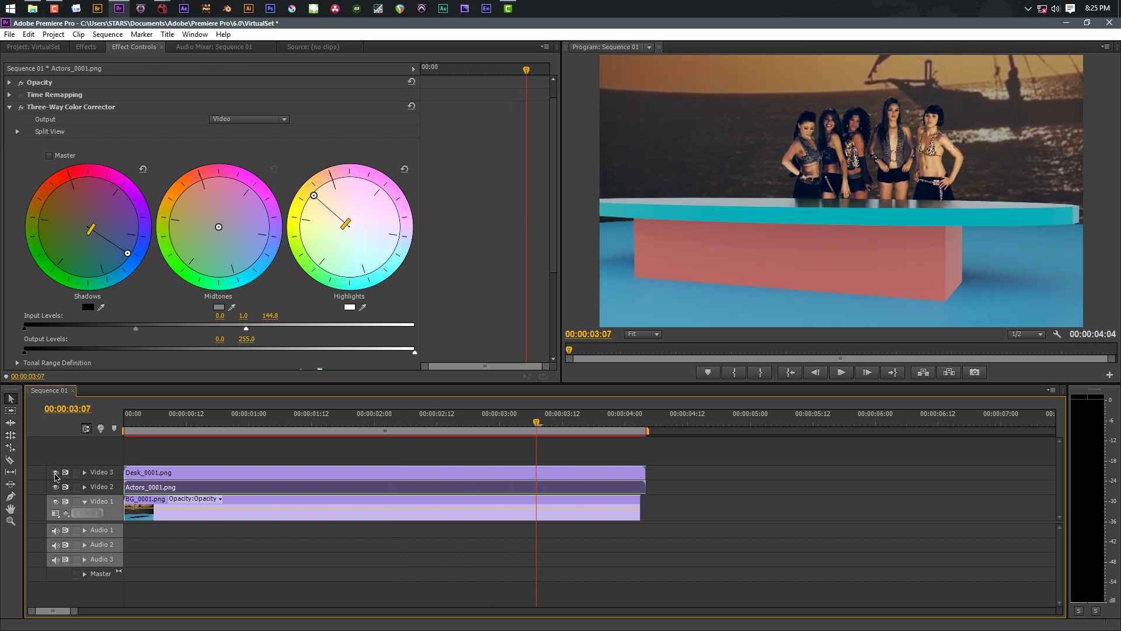
{"action": "left_click", "coordinate": [56, 472]}
{"action": "left_click", "coordinate": [55, 473]}
{"action": "left_click", "coordinate": [55, 487]}
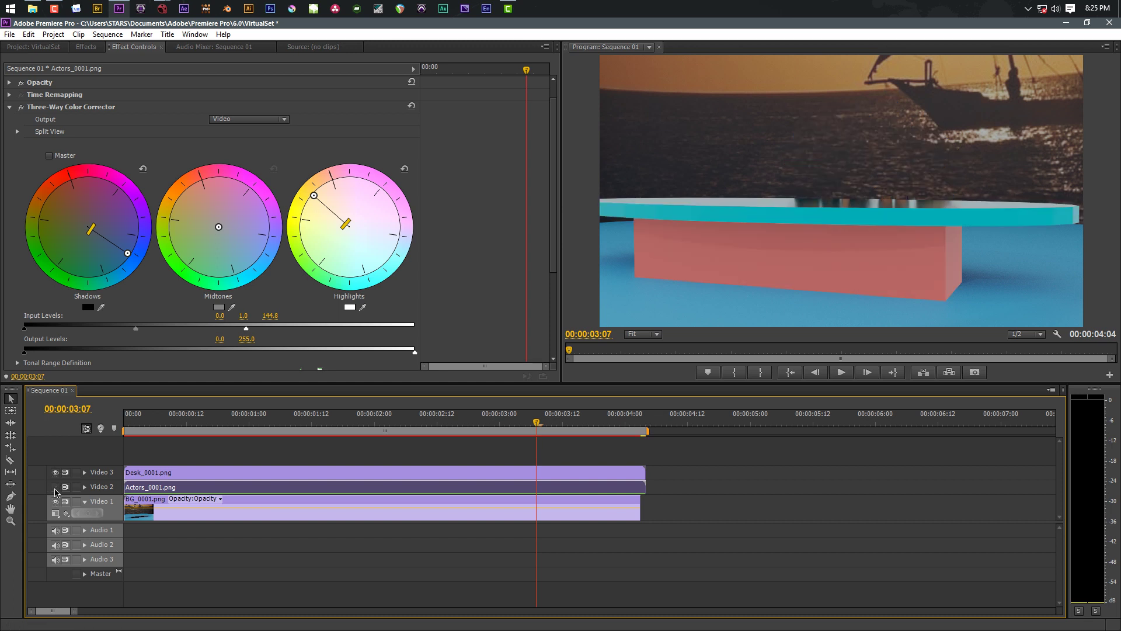
{"action": "left_click", "coordinate": [56, 487]}
{"action": "left_click", "coordinate": [55, 502]}
{"action": "left_click", "coordinate": [55, 501]}
{"action": "left_click_drag", "start_coordinate": [227, 416], "coordinate": [421, 413]}
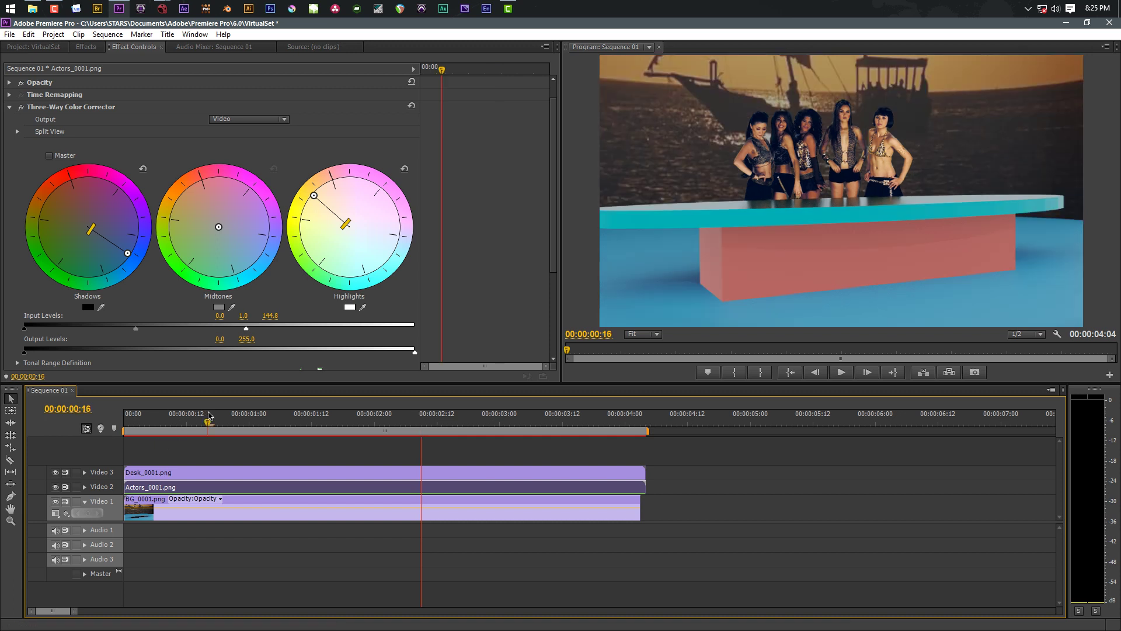
{"action": "left_click", "coordinate": [317, 413]}
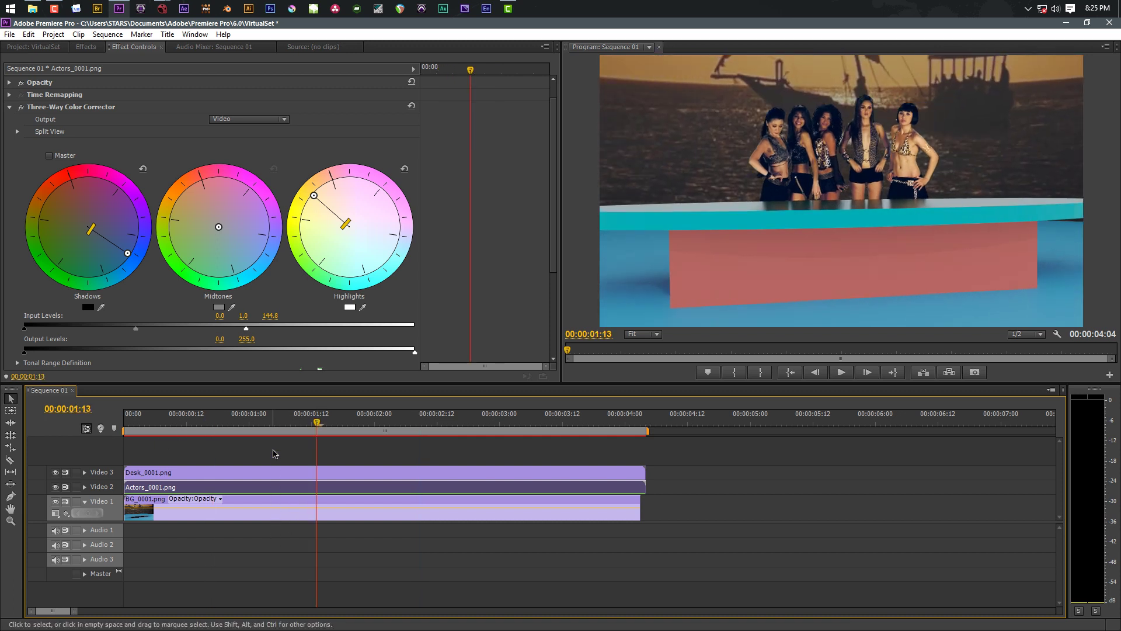
{"action": "left_click_drag", "start_coordinate": [313, 415], "coordinate": [338, 423]}
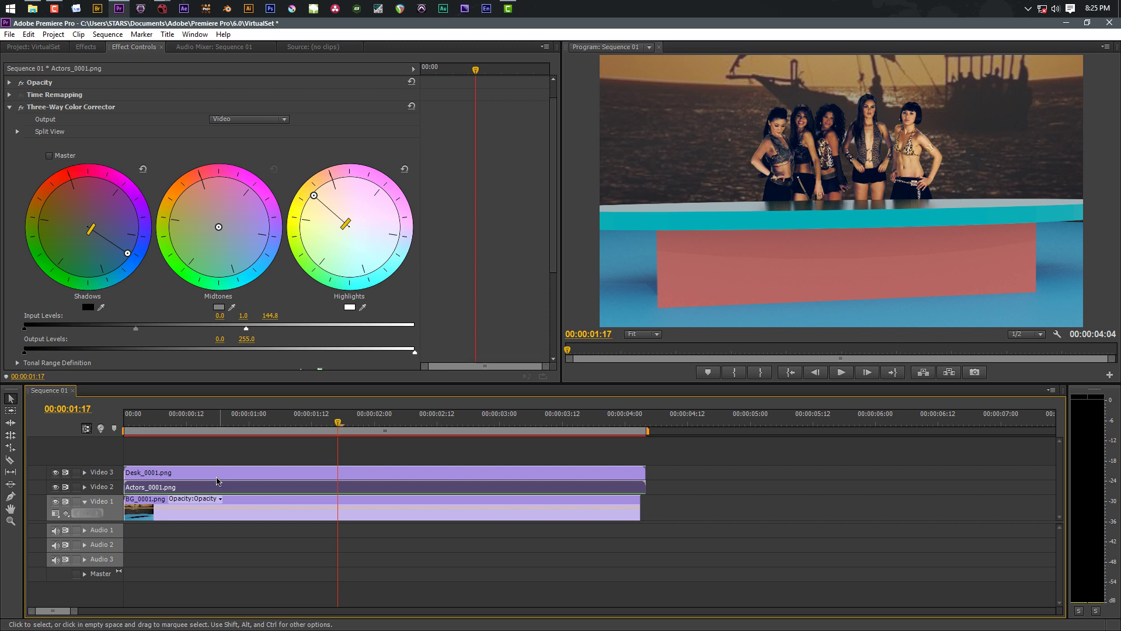
- Apply the Three-Way Color Corrector effect to the desk clip on Video 3 and set its Master Saturation to 200
{"action": "left_click", "coordinate": [196, 473]}
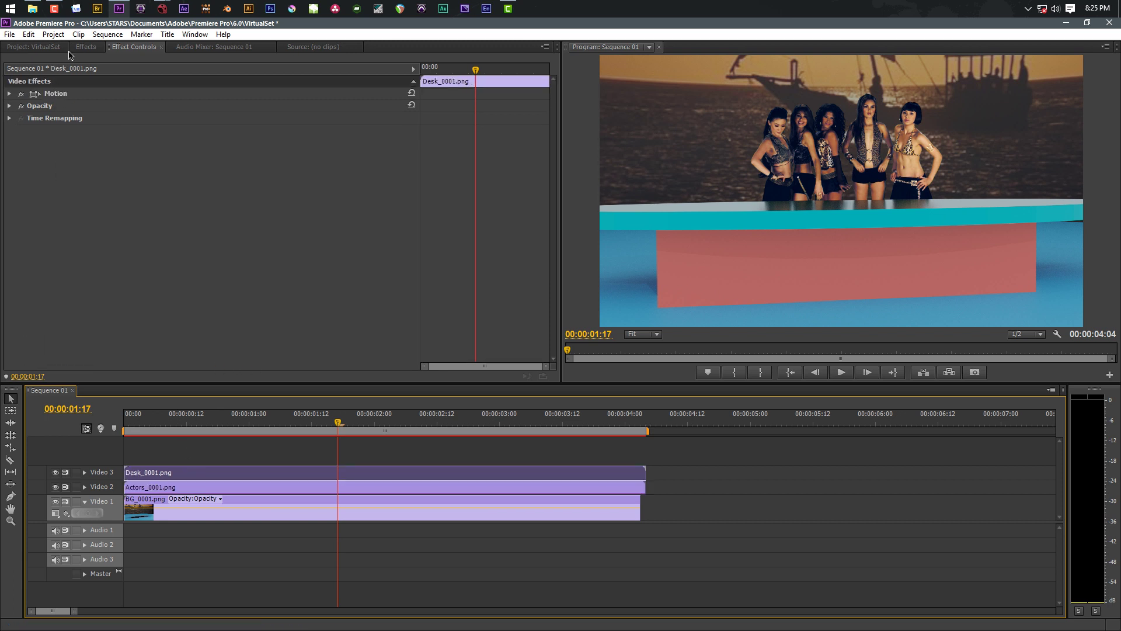
{"action": "left_click", "coordinate": [85, 47]}
{"action": "left_click_drag", "start_coordinate": [68, 332], "coordinate": [174, 475]}
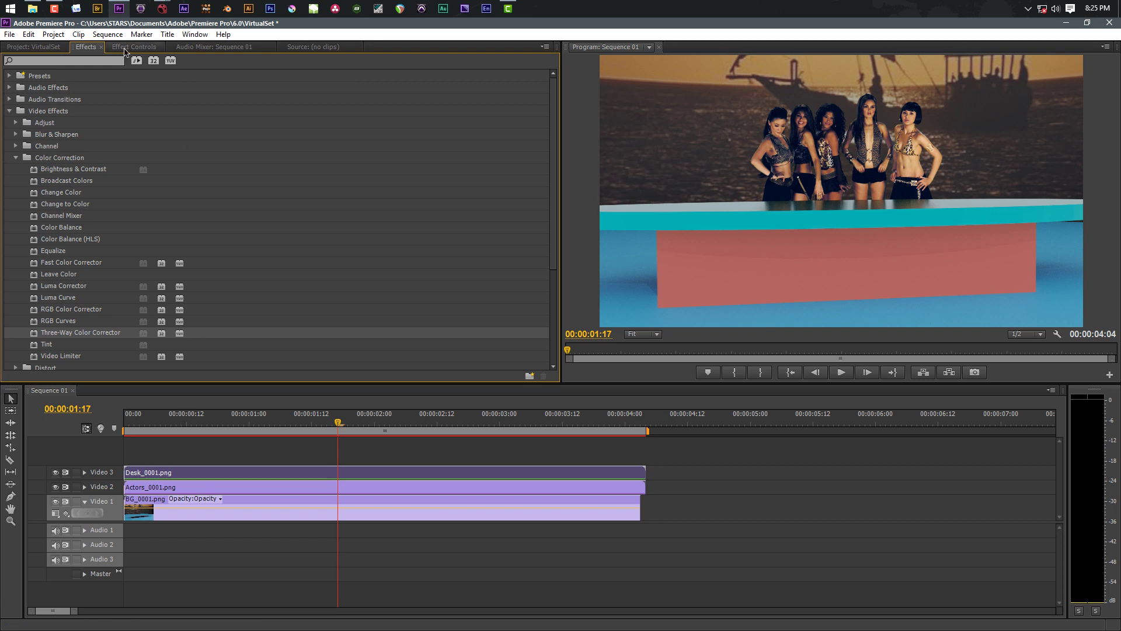
{"action": "left_click", "coordinate": [128, 48]}
{"action": "scroll", "coordinate": [52, 282], "scroll_direction": "down", "scroll_amount": 5}
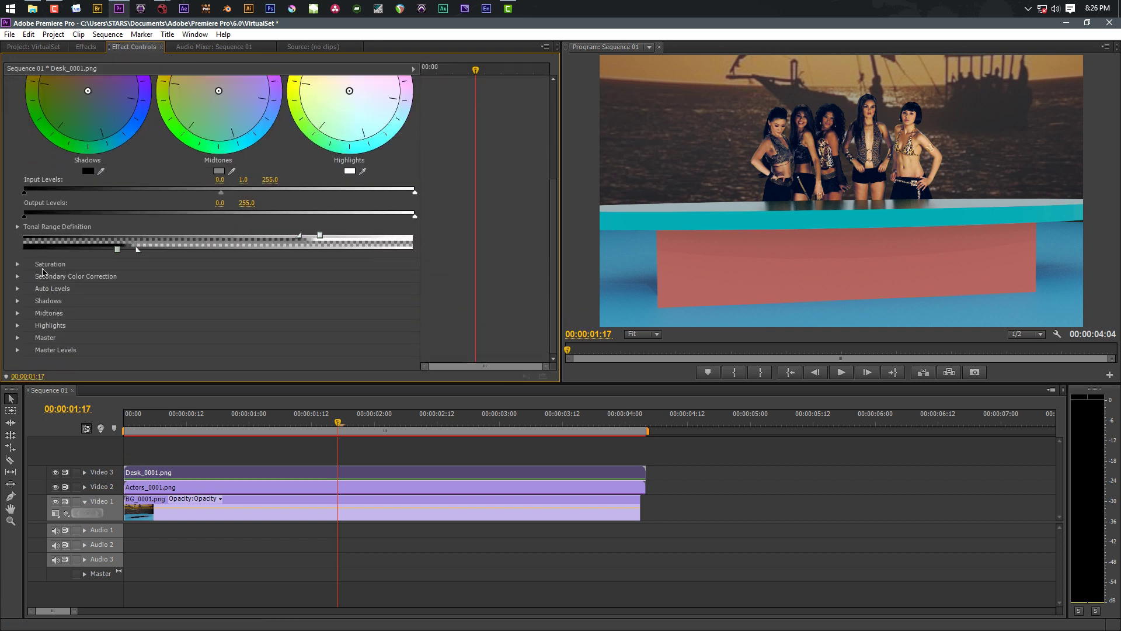
{"action": "left_click", "coordinate": [17, 264]}
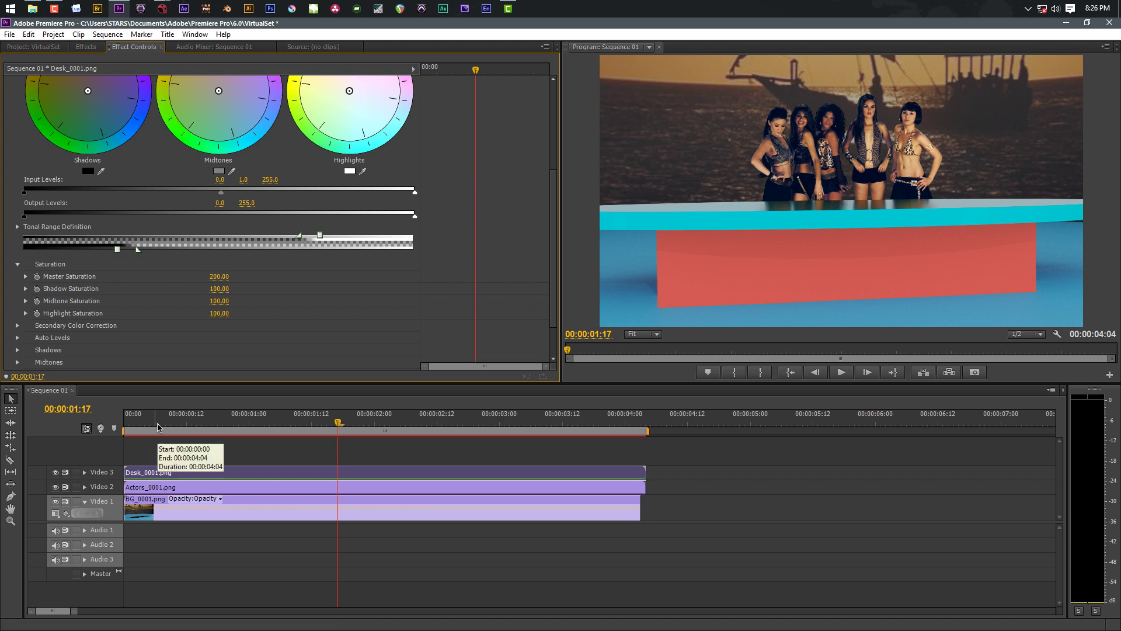
- Play and scrub the sequence to examine the composite with the more saturated desk
{"action": "left_click", "coordinate": [125, 416]}
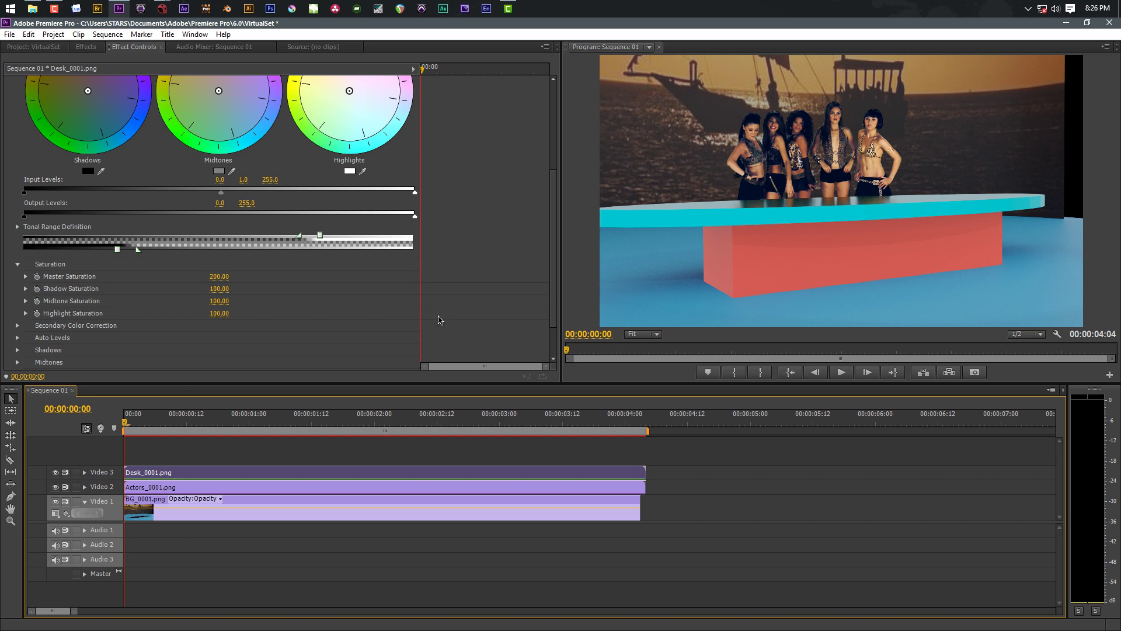
{"action": "key", "text": "space"}
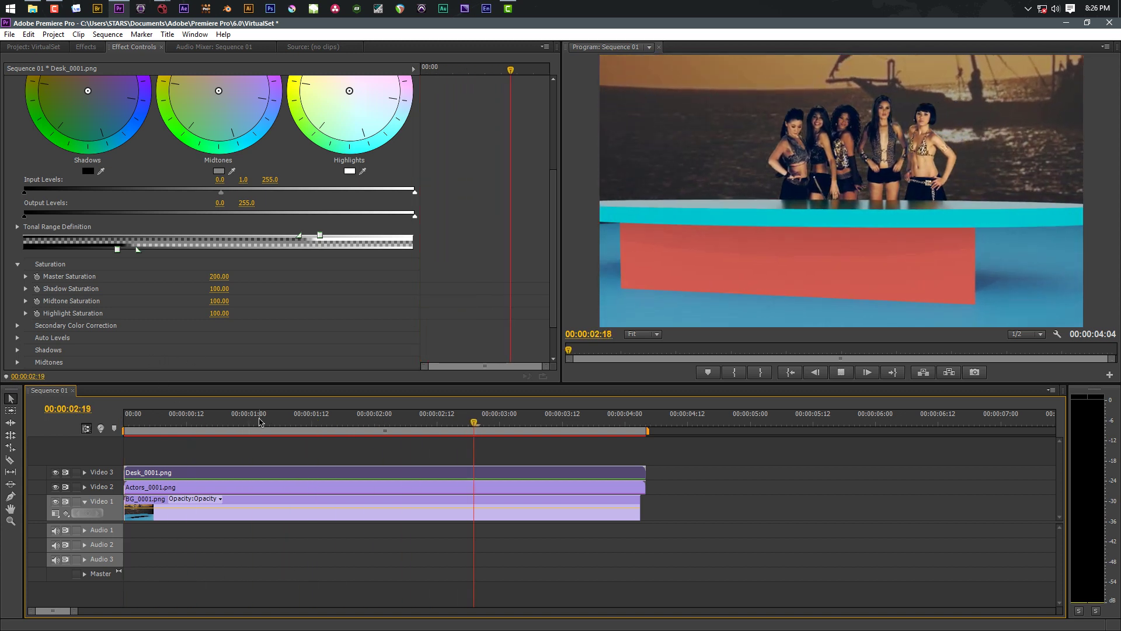
{"action": "key", "text": "space"}
{"action": "left_click_drag", "start_coordinate": [259, 421], "coordinate": [150, 421]}
{"action": "left_click", "coordinate": [578, 425]}
{"action": "left_click_drag", "start_coordinate": [467, 418], "coordinate": [145, 418]}
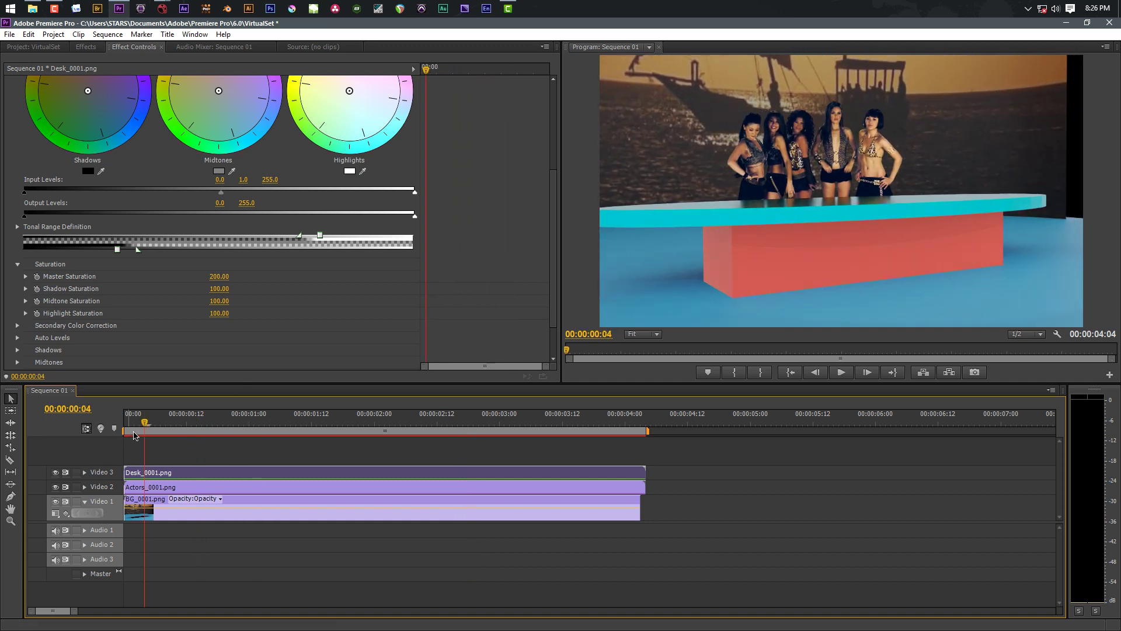
{"action": "key", "text": "space"}
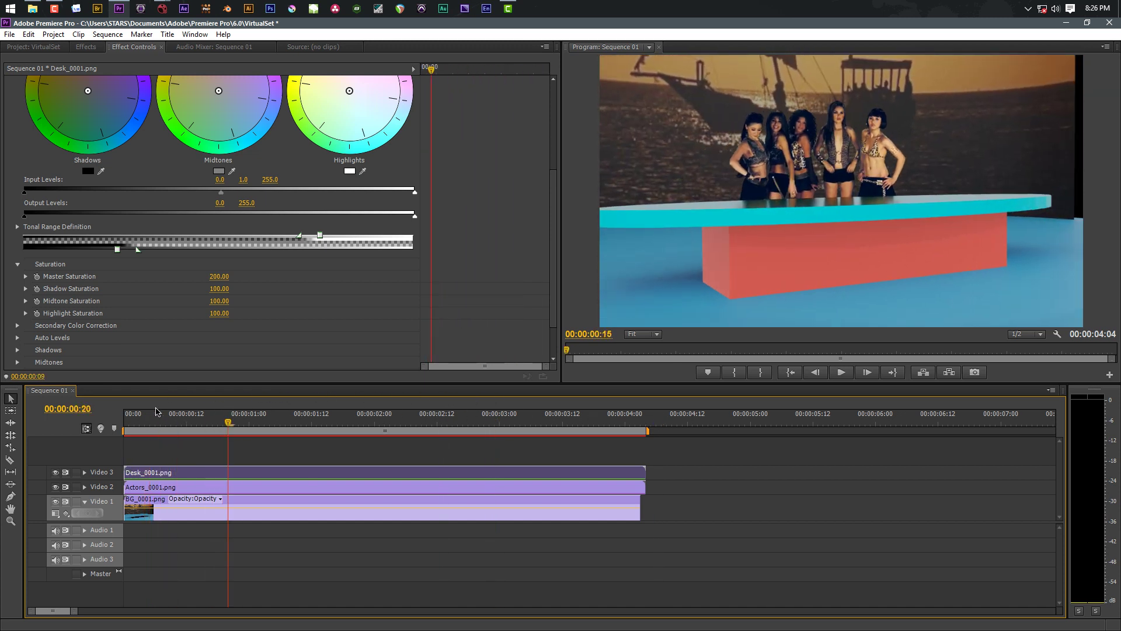
{"action": "left_click", "coordinate": [270, 428]}
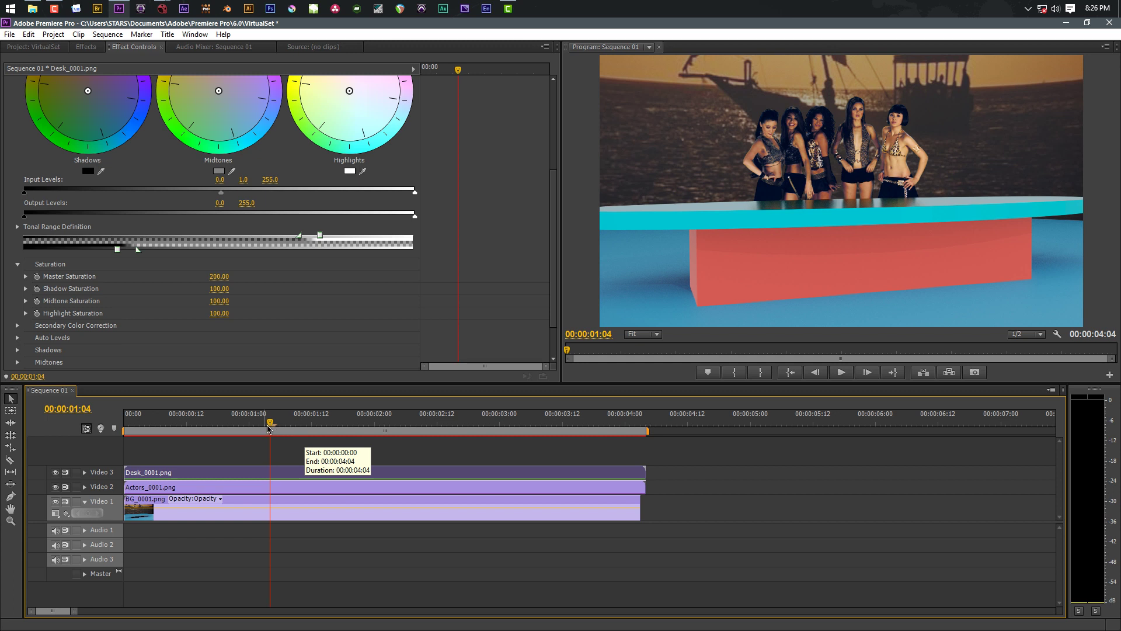
{"action": "left_click_drag", "start_coordinate": [268, 426], "coordinate": [431, 424]}
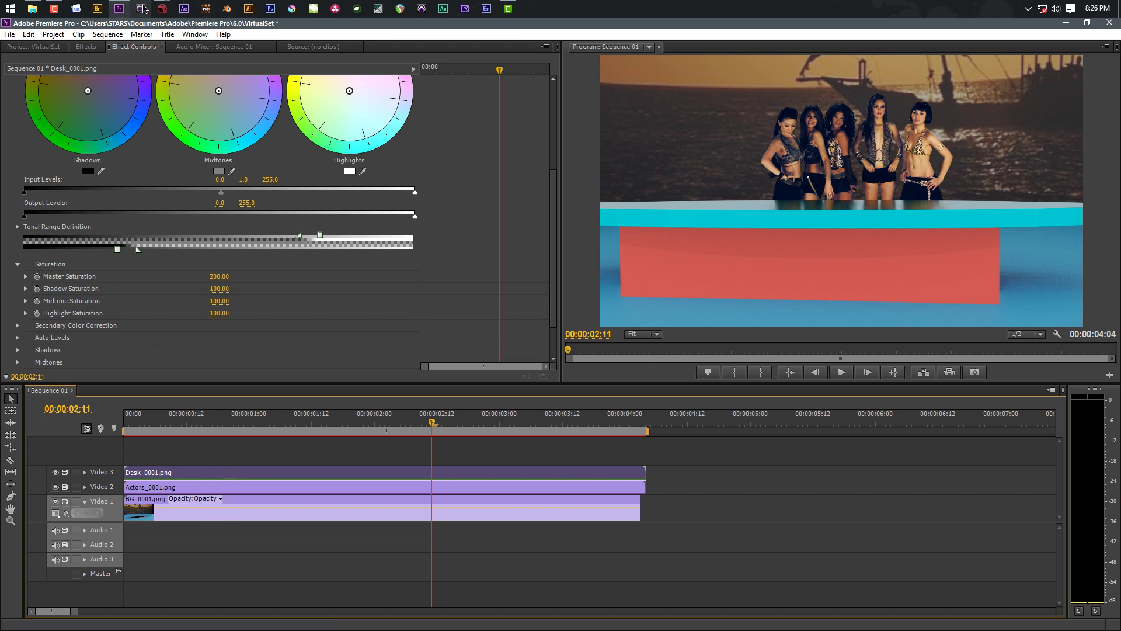
- Switch to NukeX to examine the Write1 output settings and the keyed actors' alpha channel, and return to Premiere Pro
{"action": "left_click", "coordinate": [162, 8]}
{"action": "left_click", "coordinate": [214, 33]}
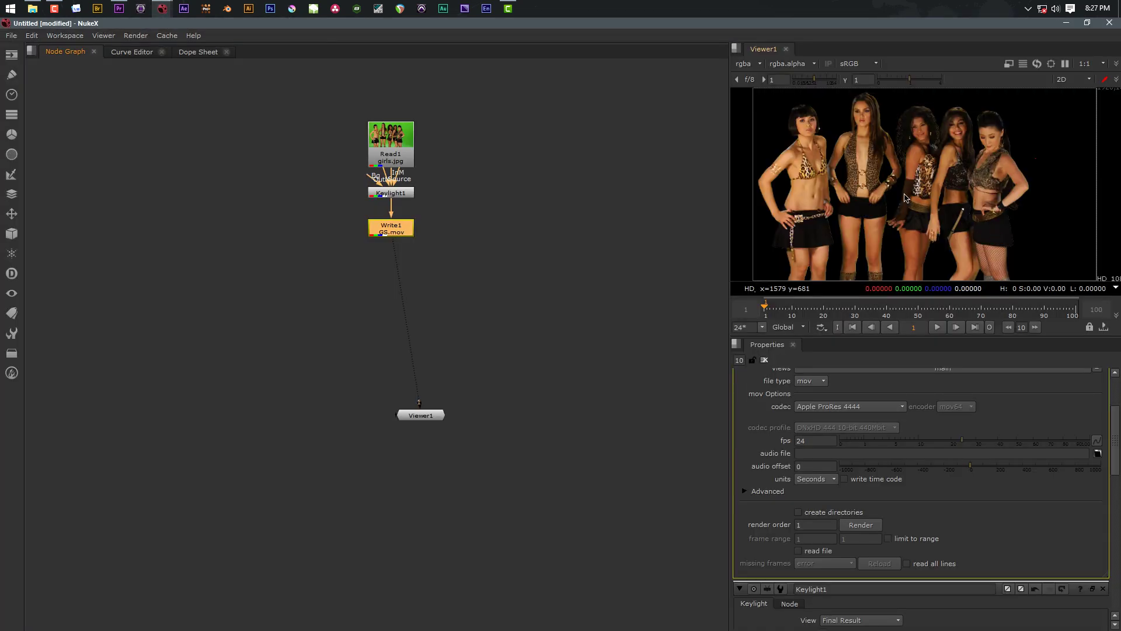
{"action": "scroll", "coordinate": [817, 401], "scroll_direction": "up", "scroll_amount": 3}
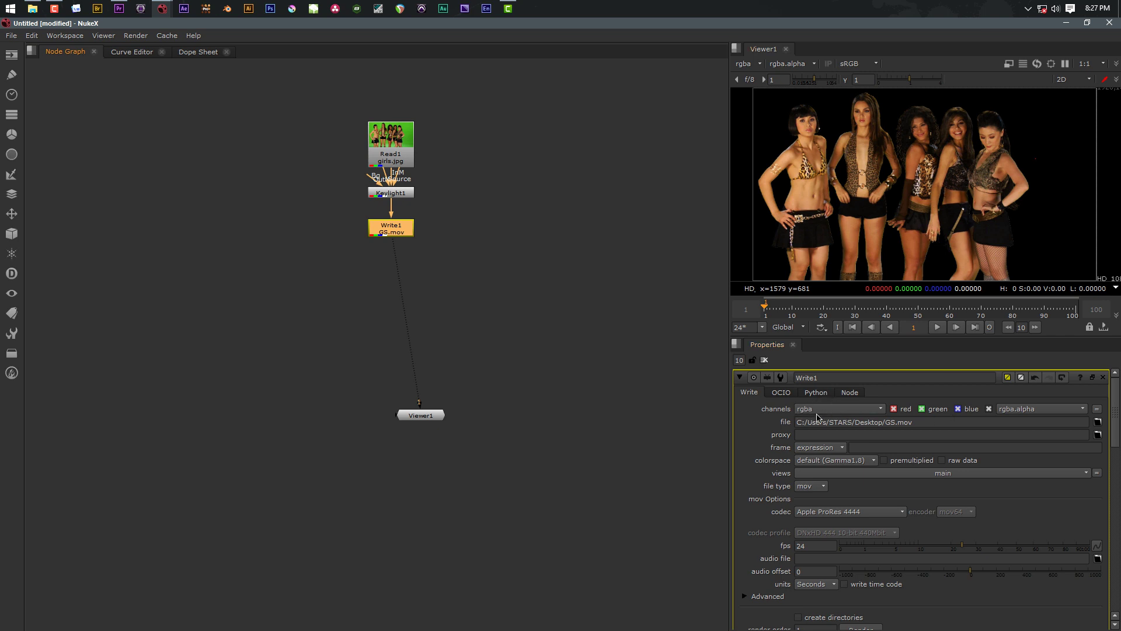
{"action": "key", "text": "a"}
{"action": "key", "text": "a"}
{"action": "key", "text": "a"}
{"action": "key", "text": "a"}
{"action": "key", "text": "a"}
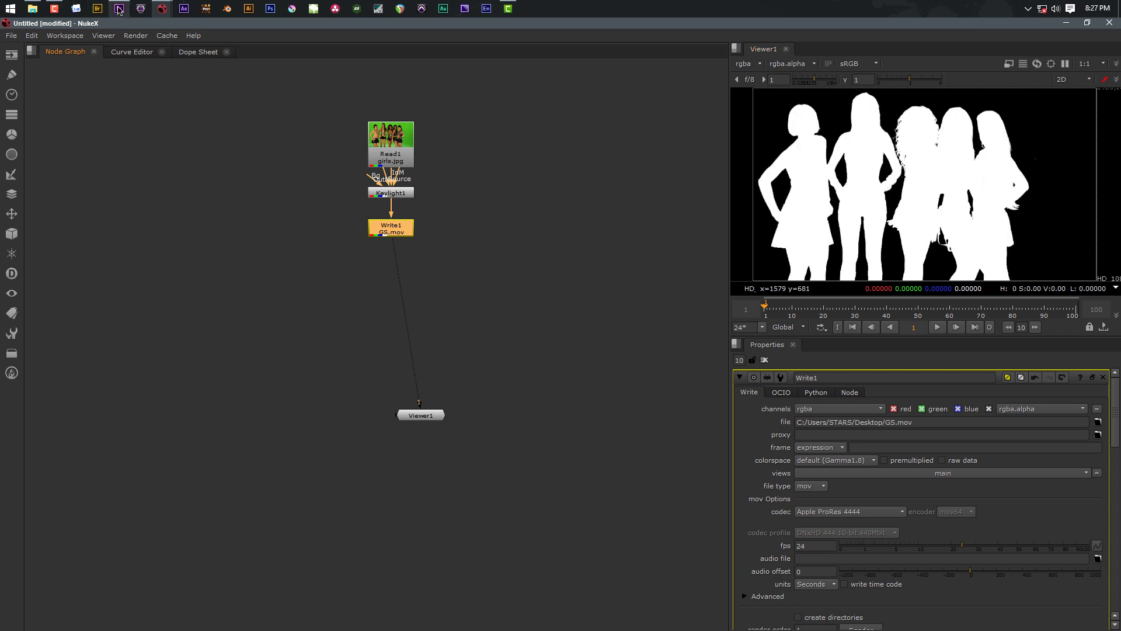
{"action": "mouse_move", "coordinate": [119, 11]}
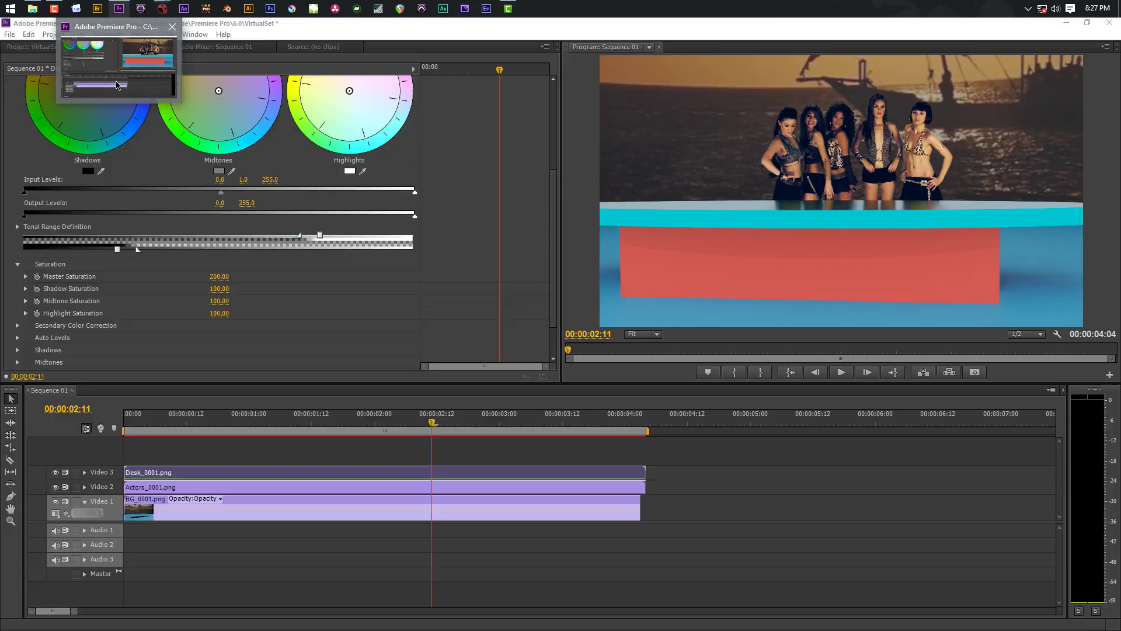
{"action": "left_click", "coordinate": [117, 85]}
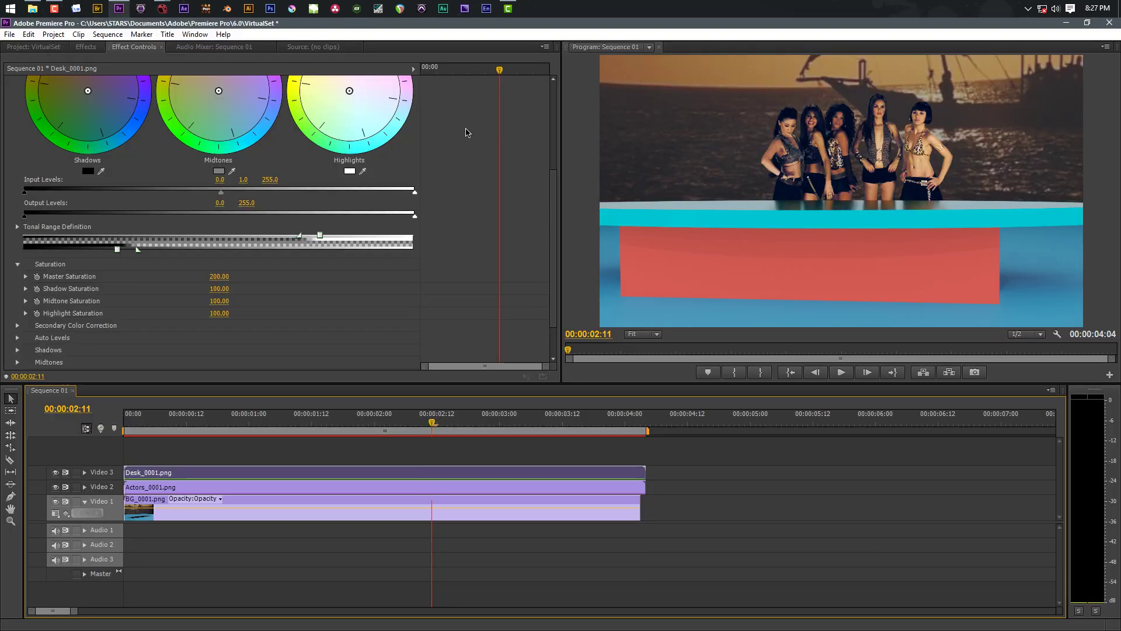